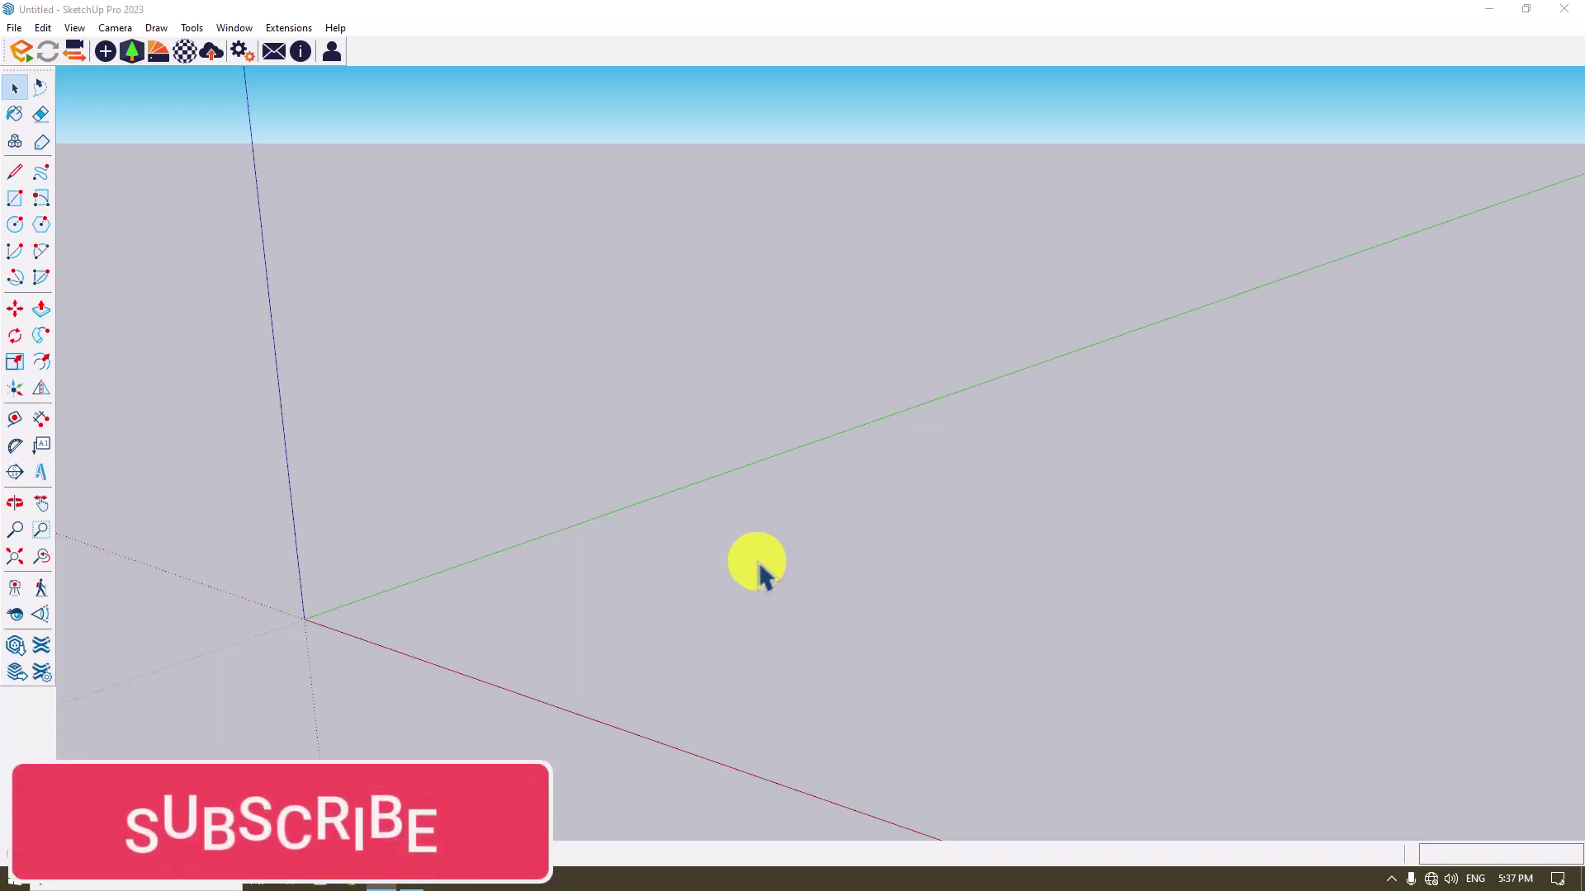
Restore the SketchUp window, then orbit and zoom around the empty model.
click(419, 884)
click(397, 885)
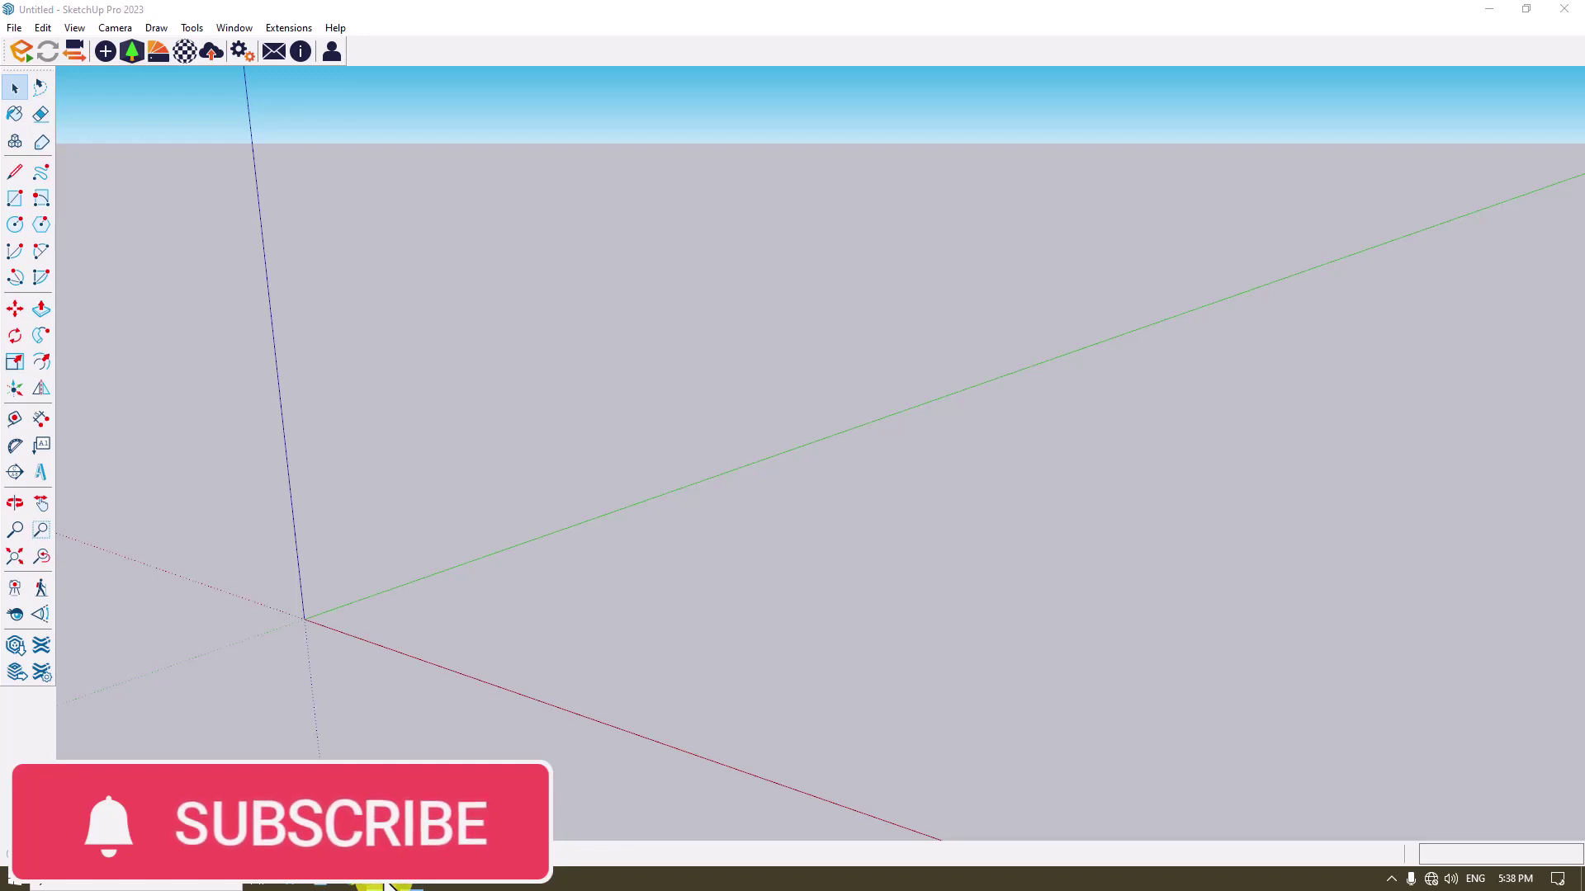
middle_drag(418, 672, 580, 668)
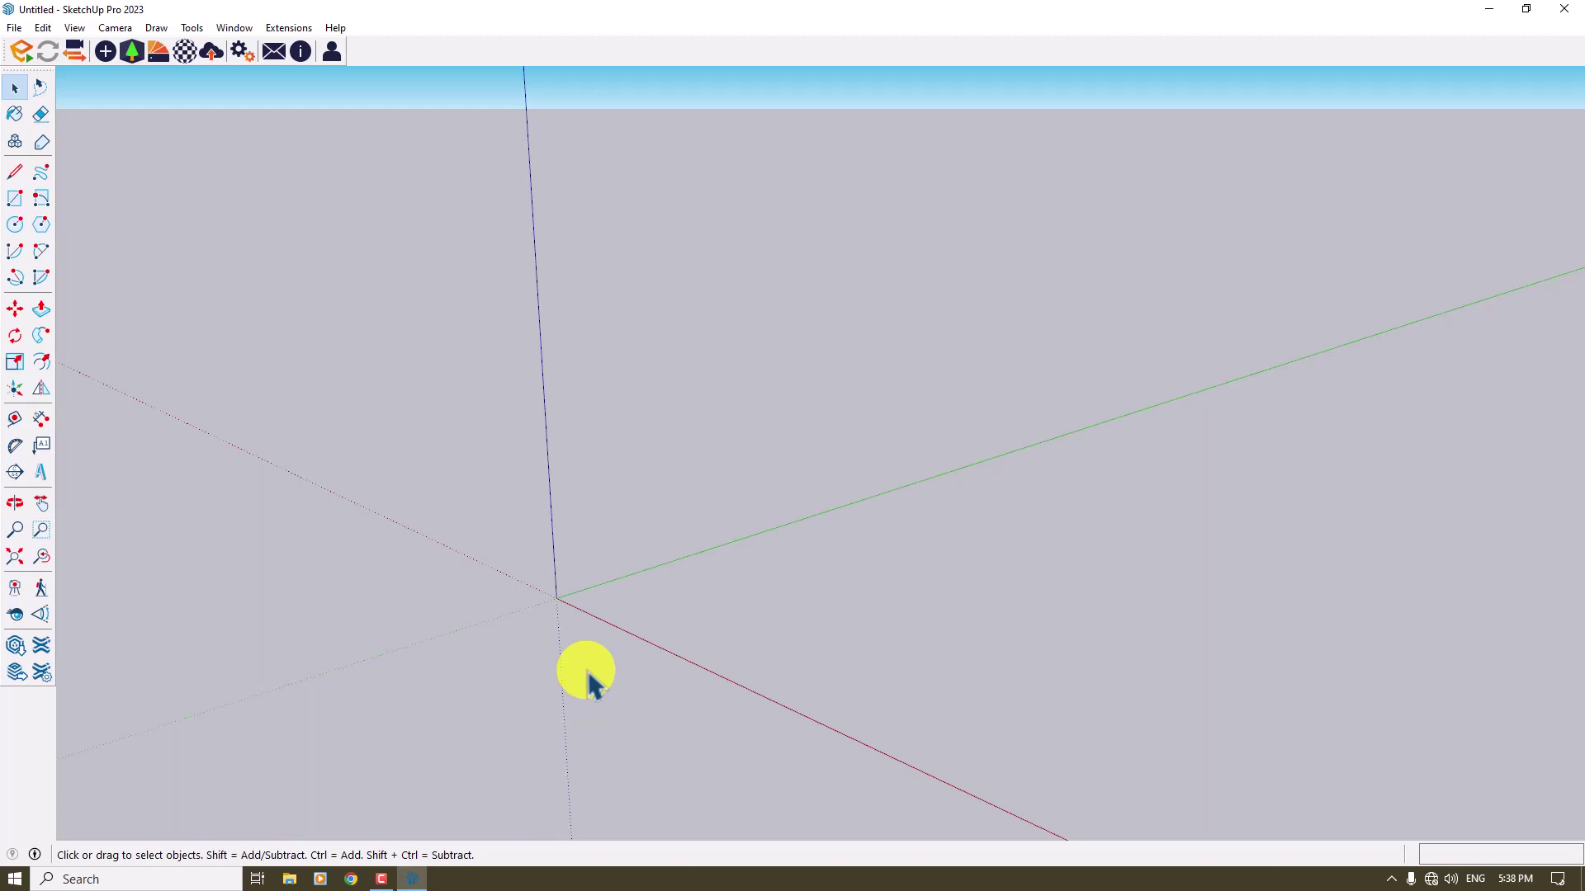
scroll(628, 644, up, 2)
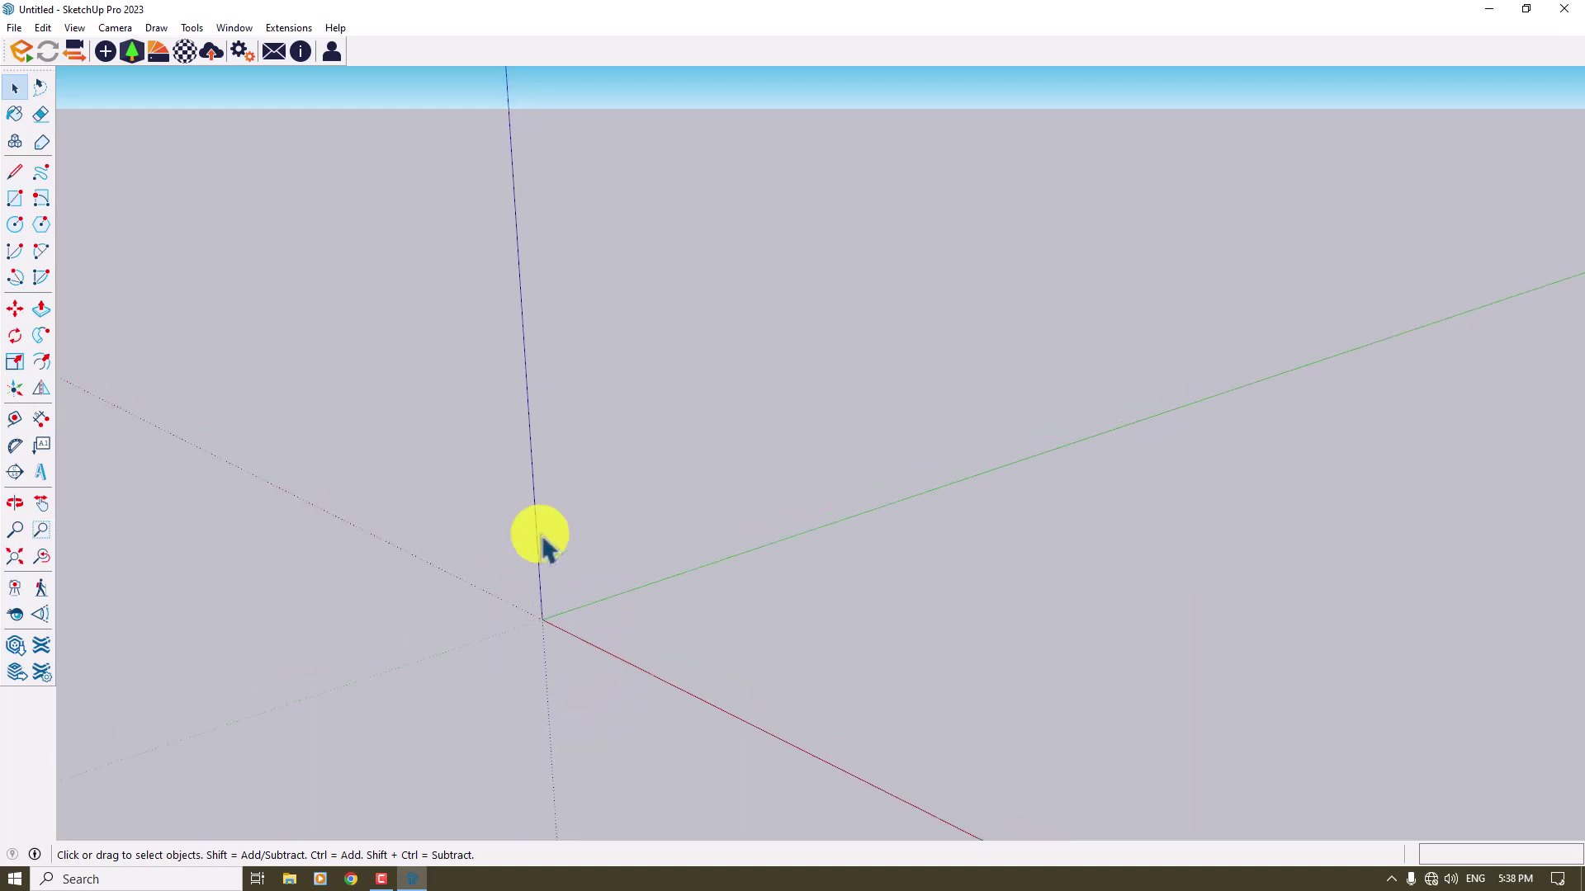
scroll(589, 652, up, 1)
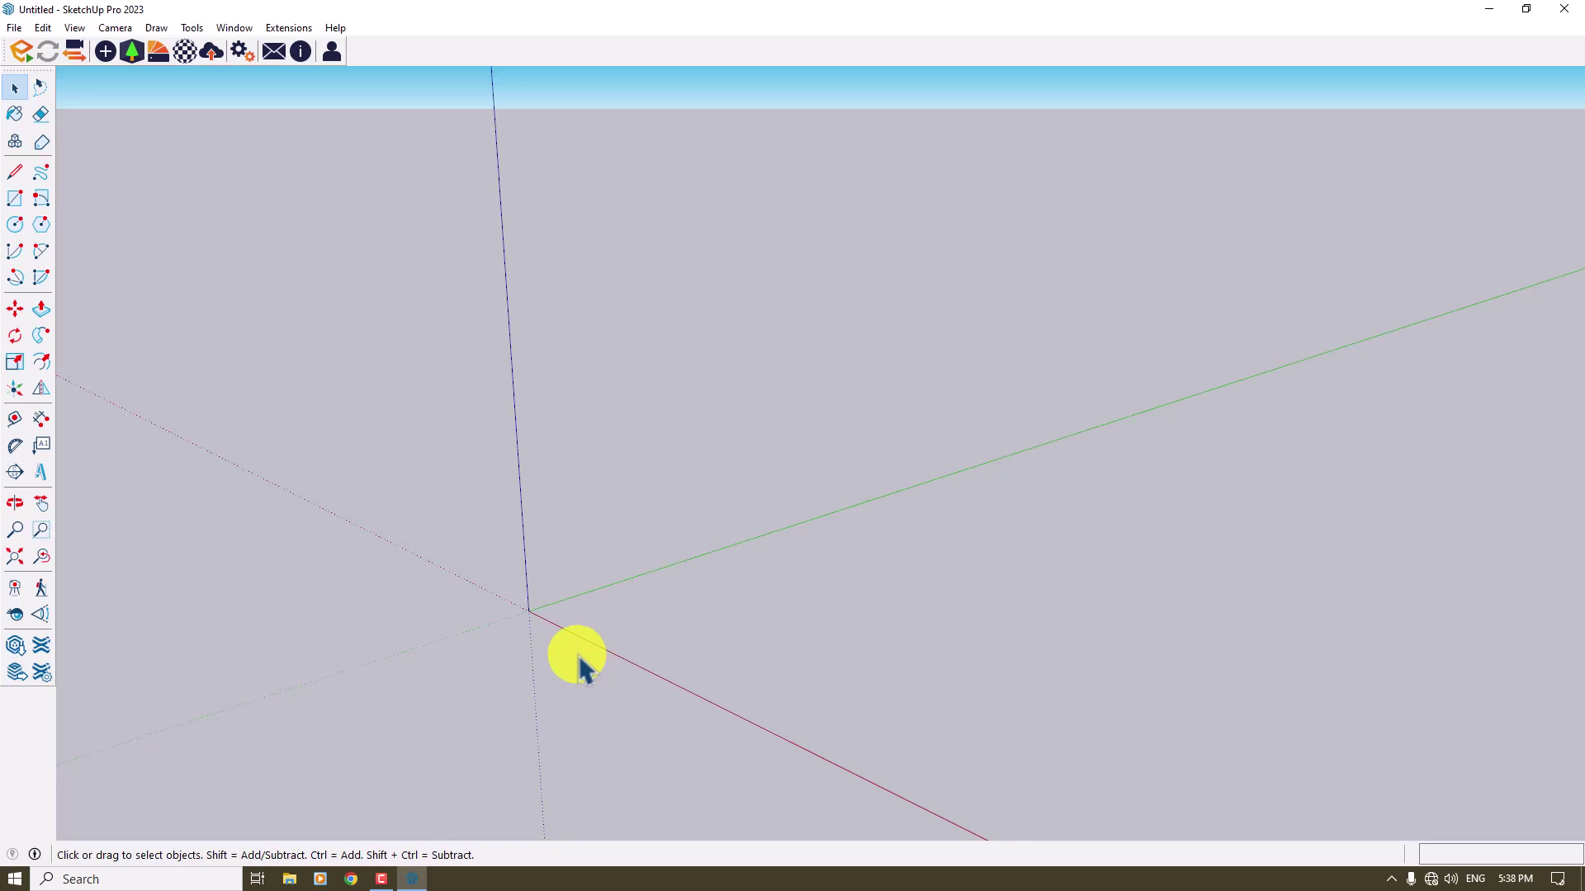
In Model Info units, set length to Centimeters, area to cm² and volume to cm³.
click(226, 28)
click(262, 116)
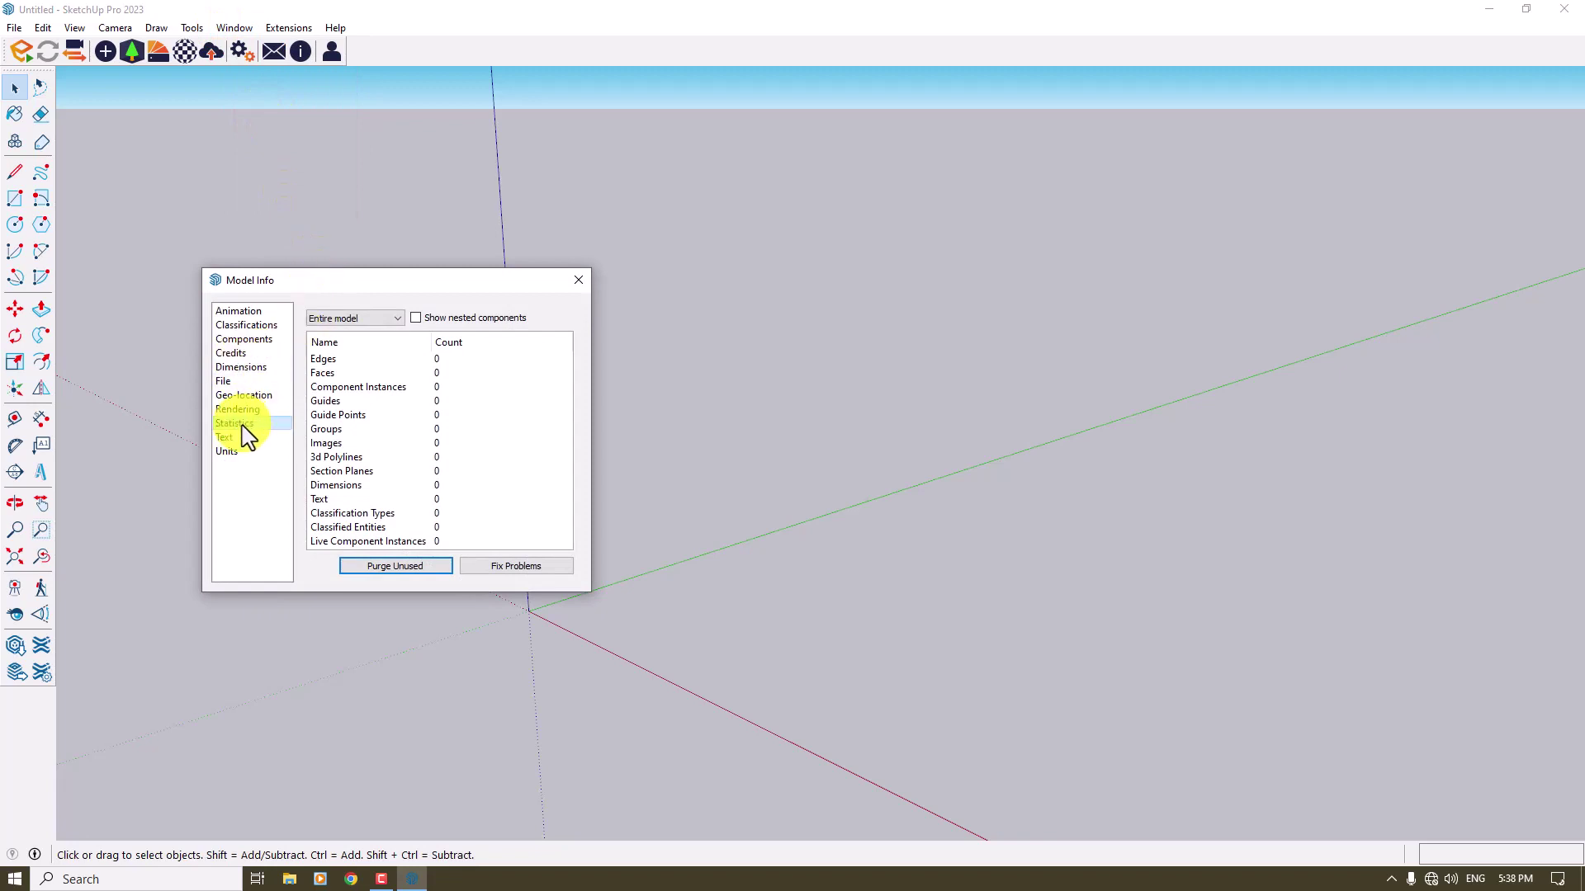
click(227, 452)
click(356, 385)
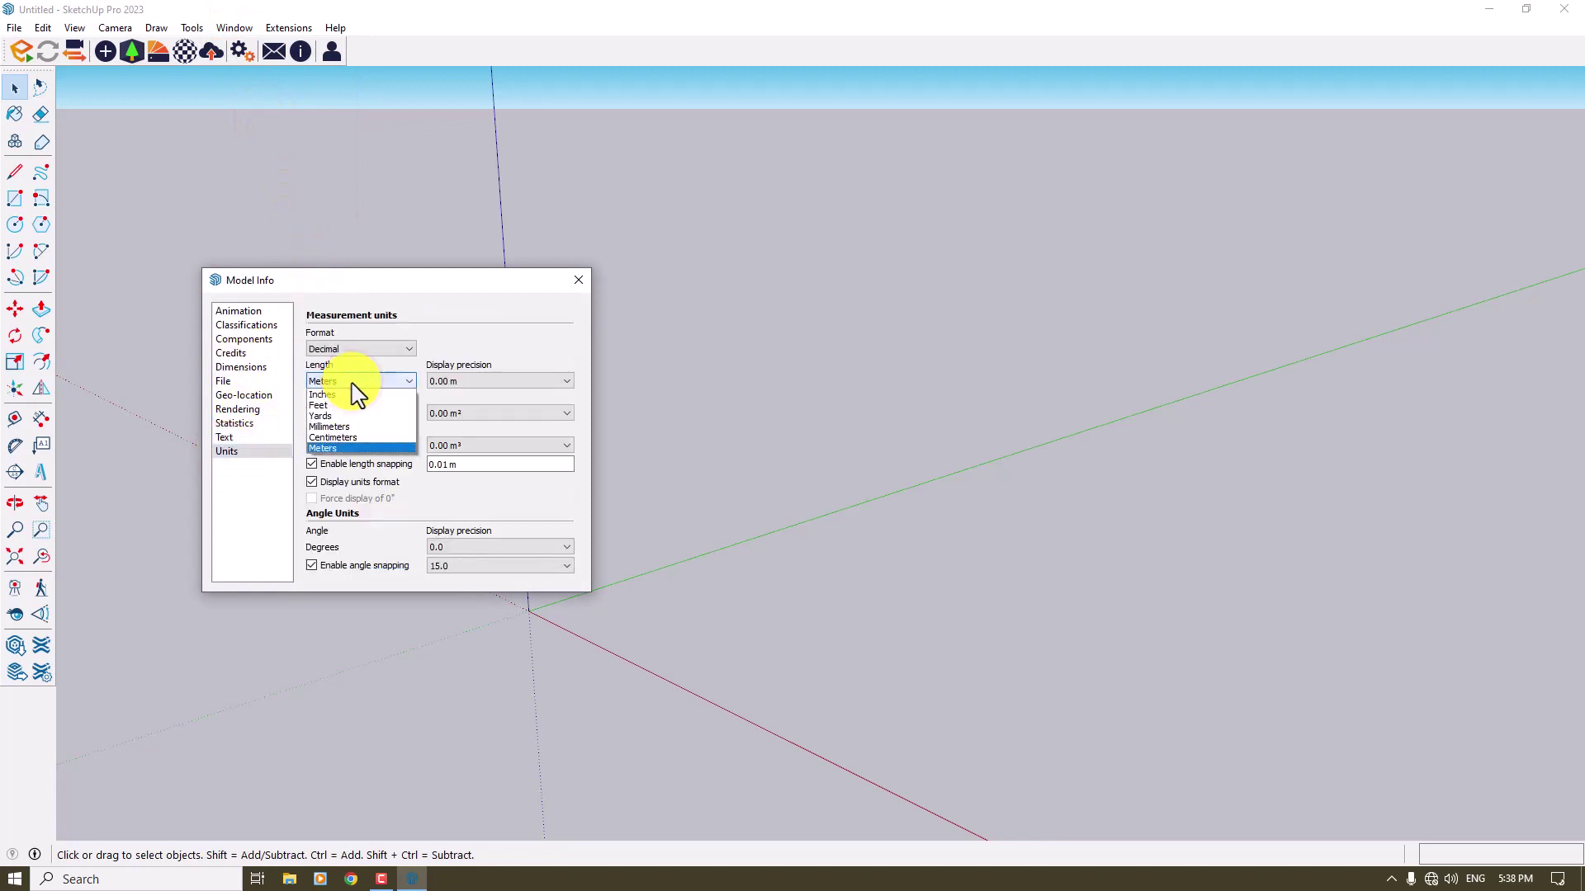
click(333, 437)
click(355, 413)
click(343, 464)
click(345, 446)
click(357, 513)
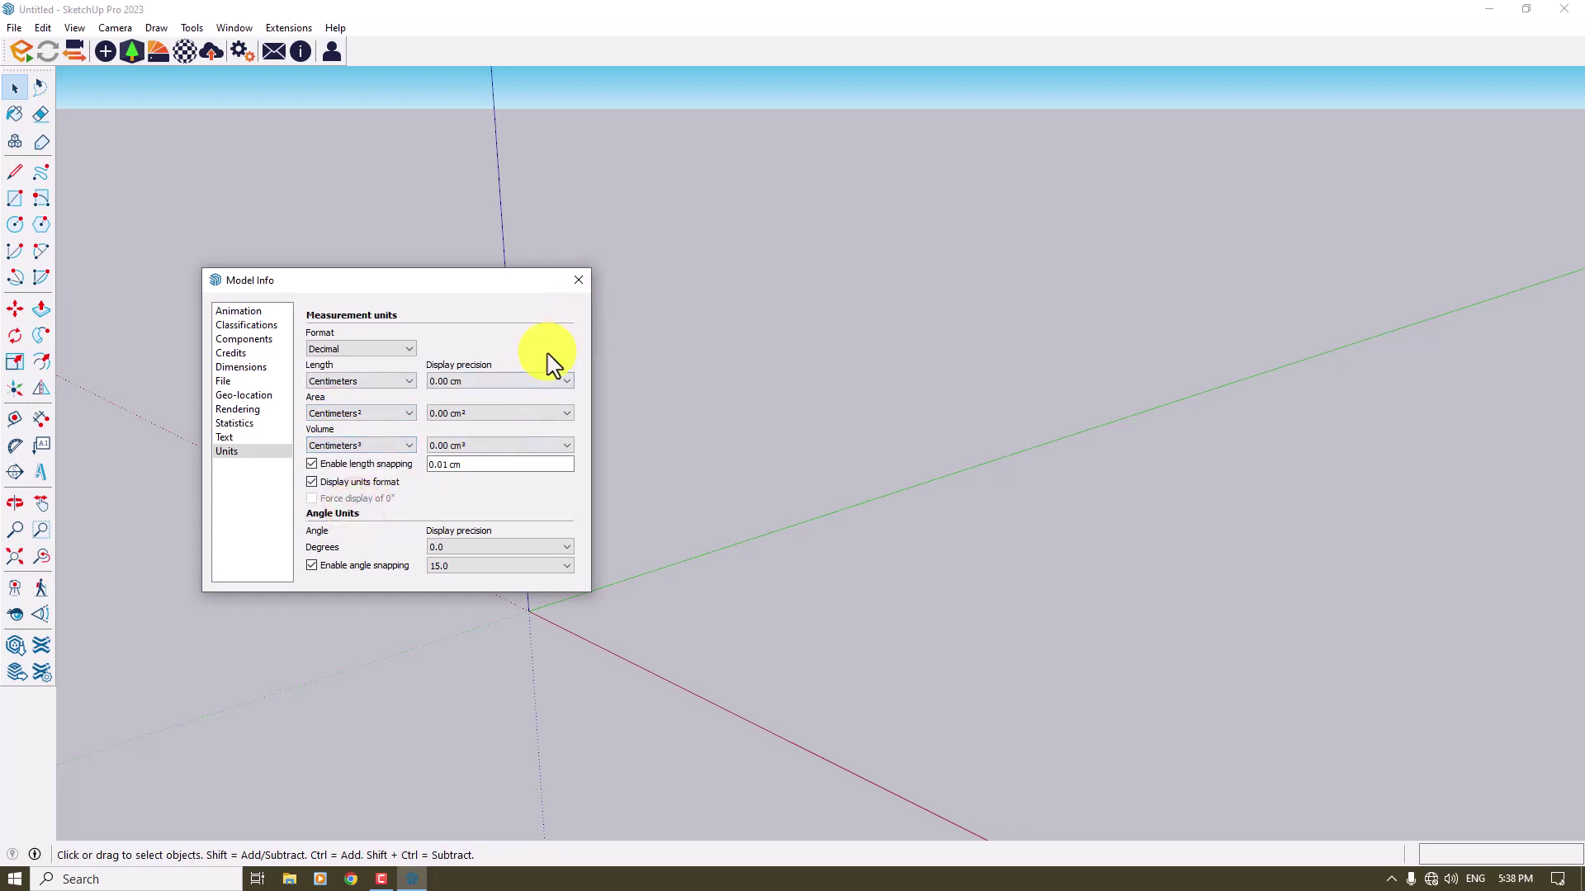
Close Model Info and draw a 44 × 88 cm rectangle starting at the origin.
click(579, 279)
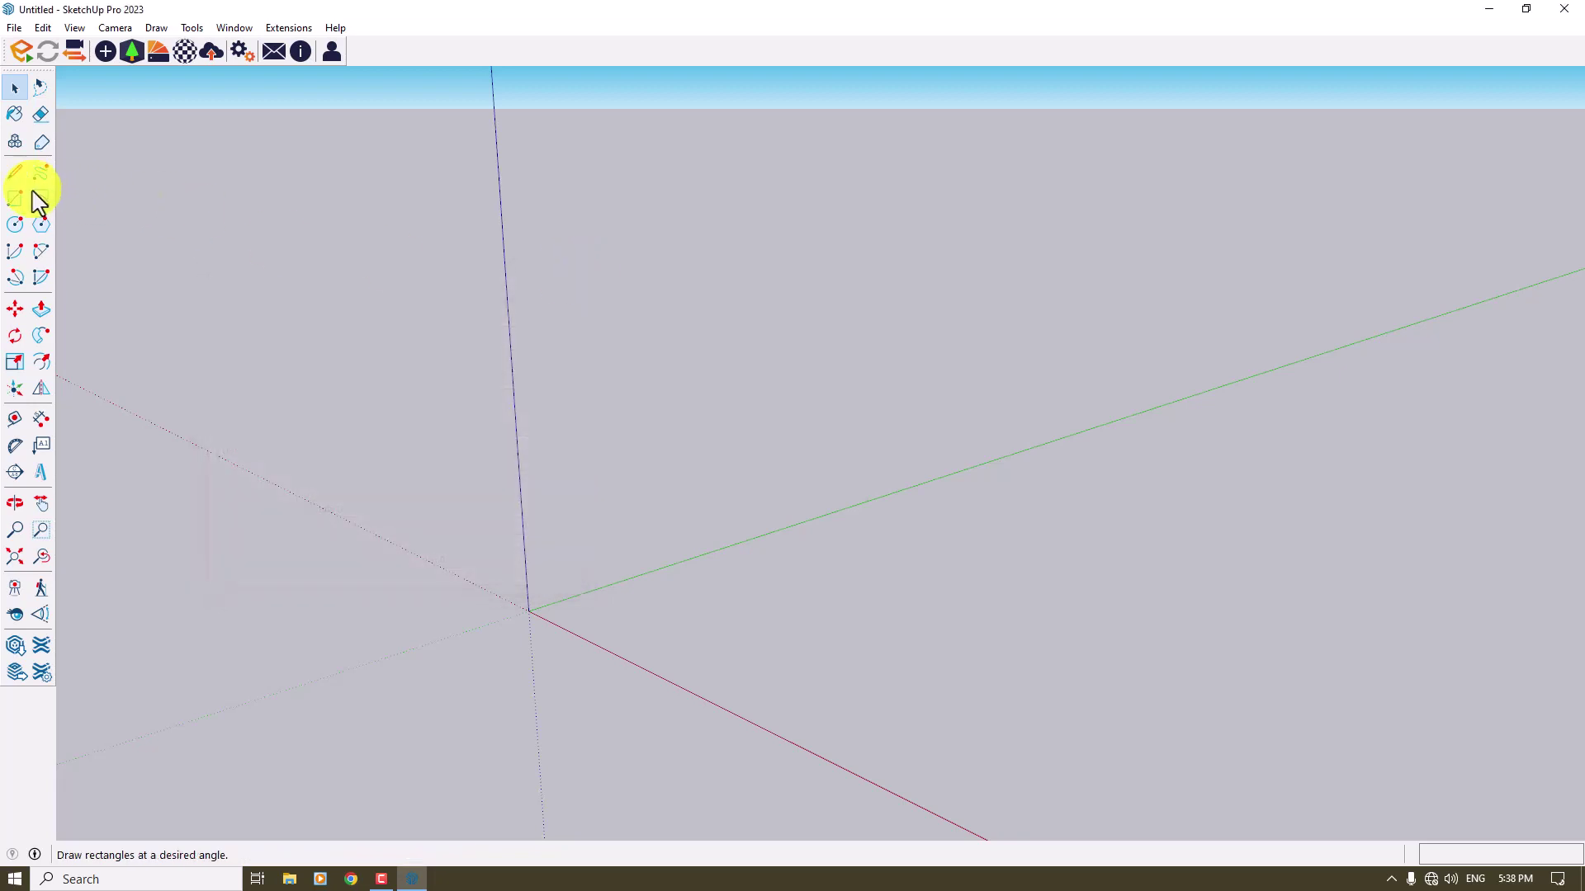
click(17, 200)
click(528, 612)
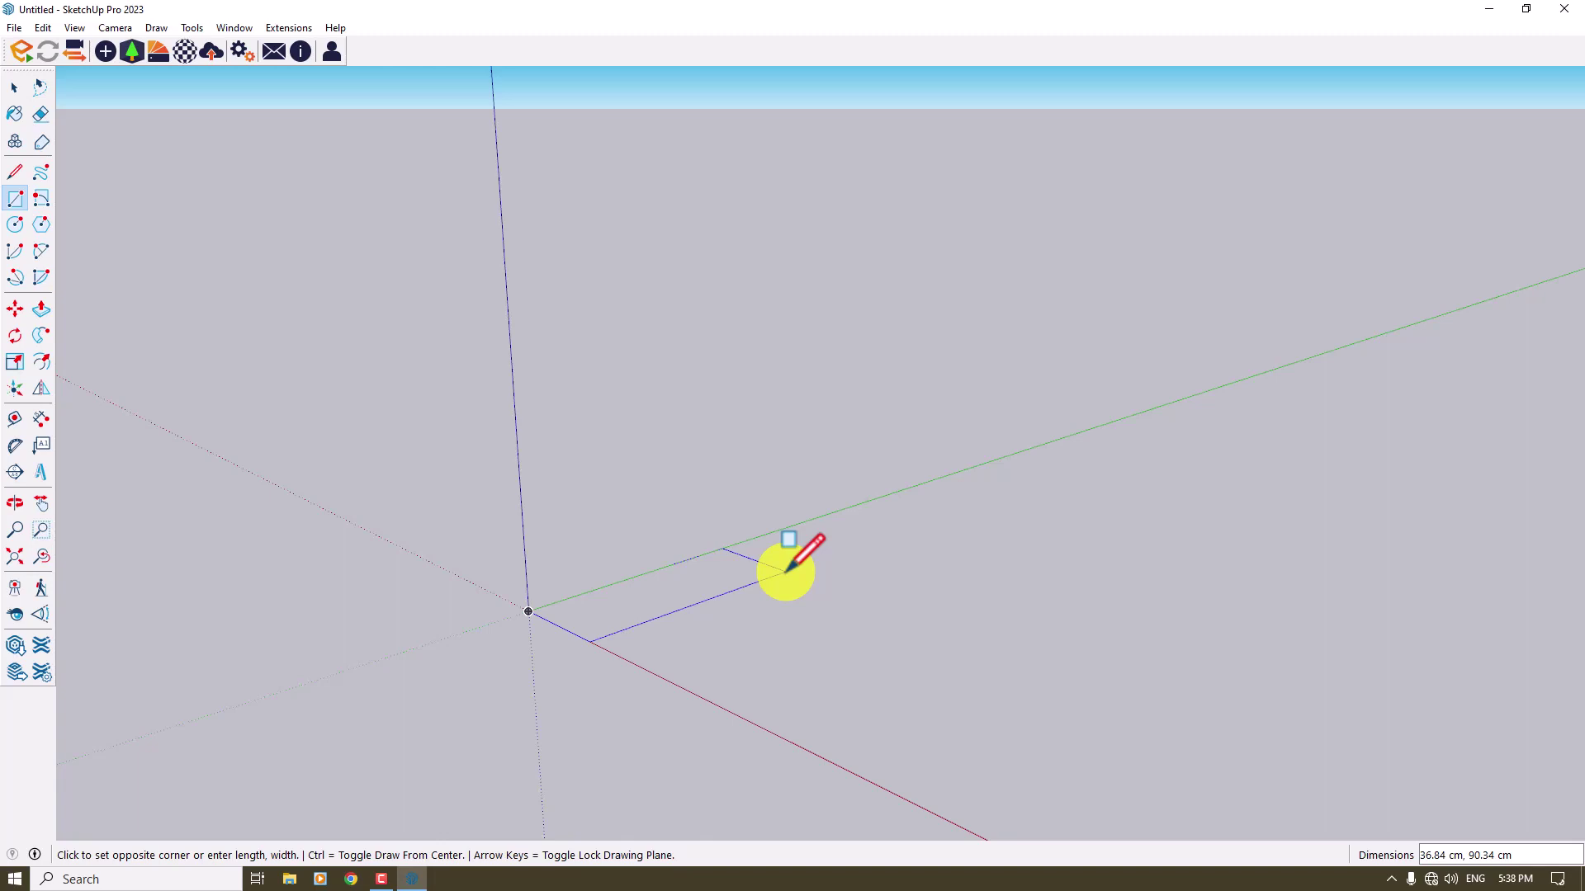
text(44, 88)
key(Return)
key(space)
scroll(570, 590, up, 2)
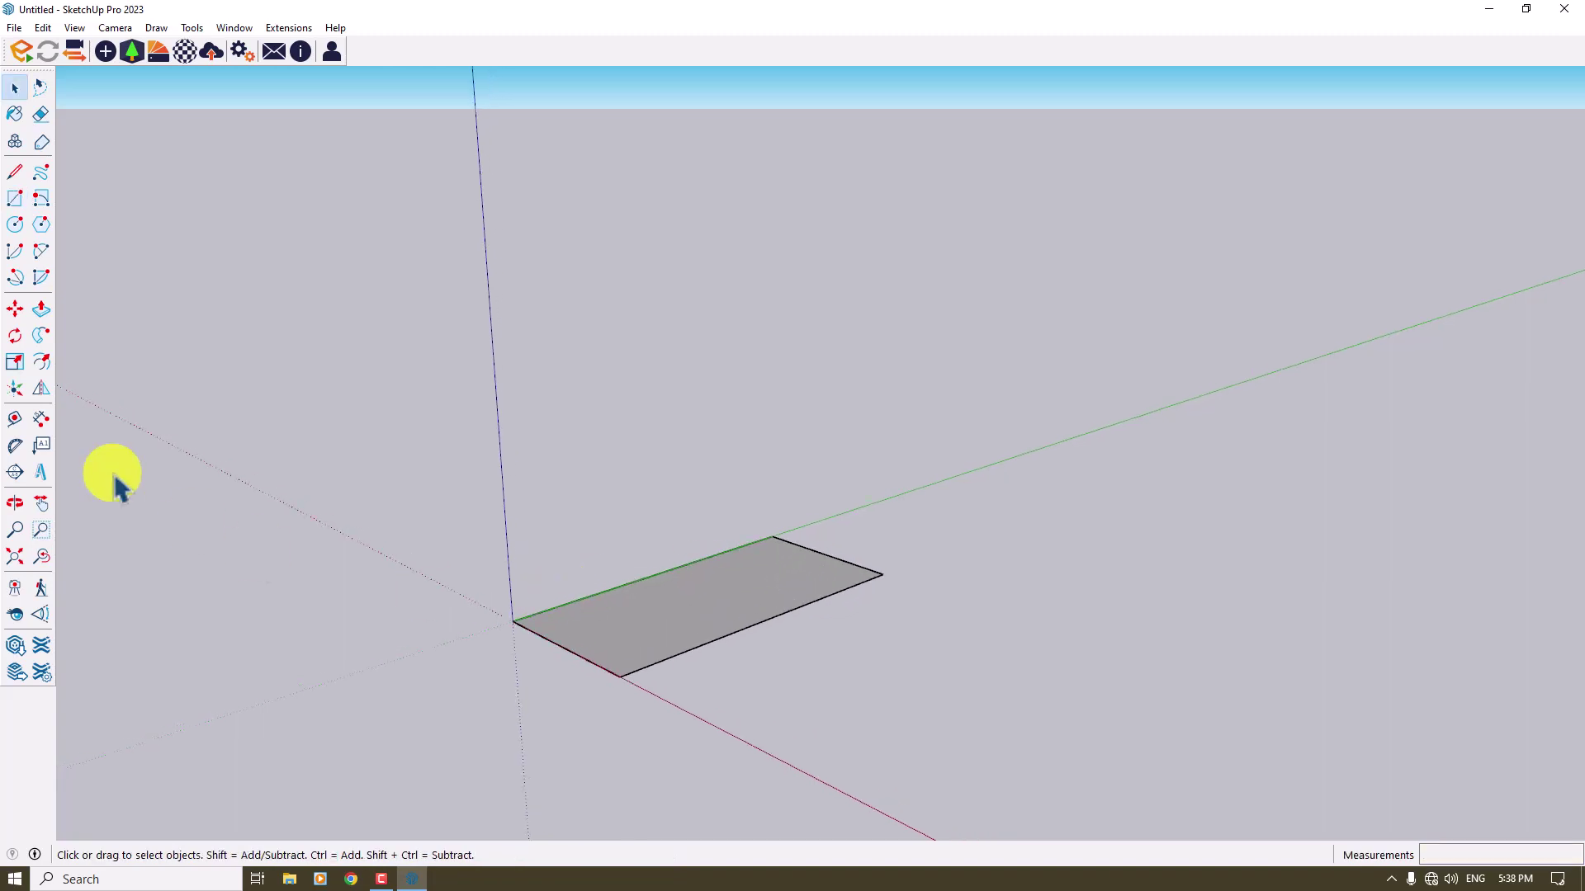
Push/pull the 44 × 88 cm rectangle up into a 6 cm thick slab.
click(41, 309)
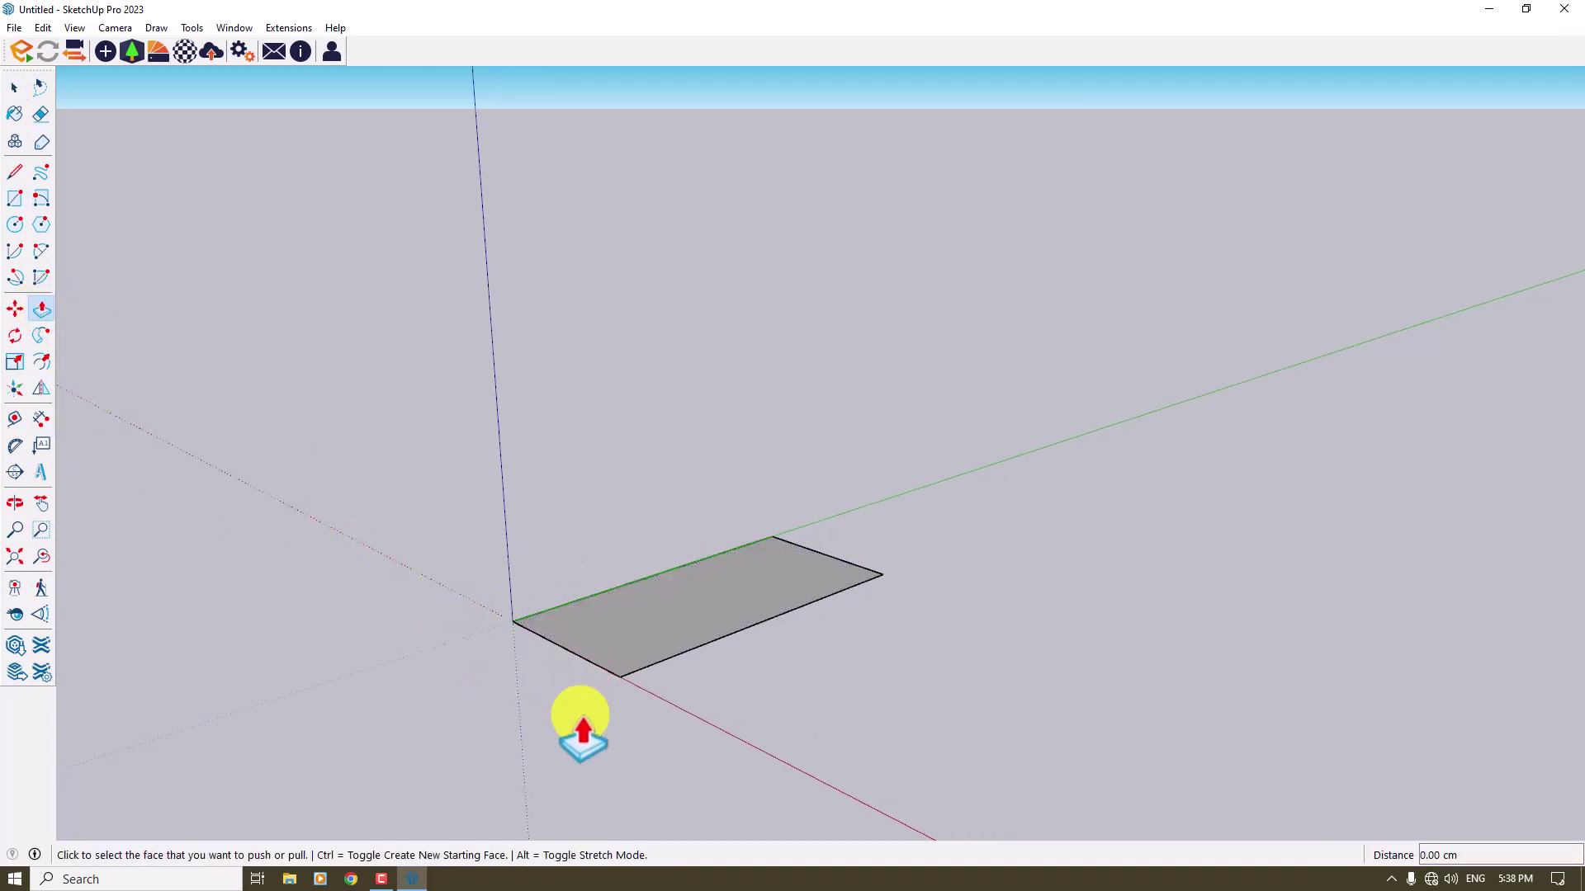
scroll(615, 627, up, 1)
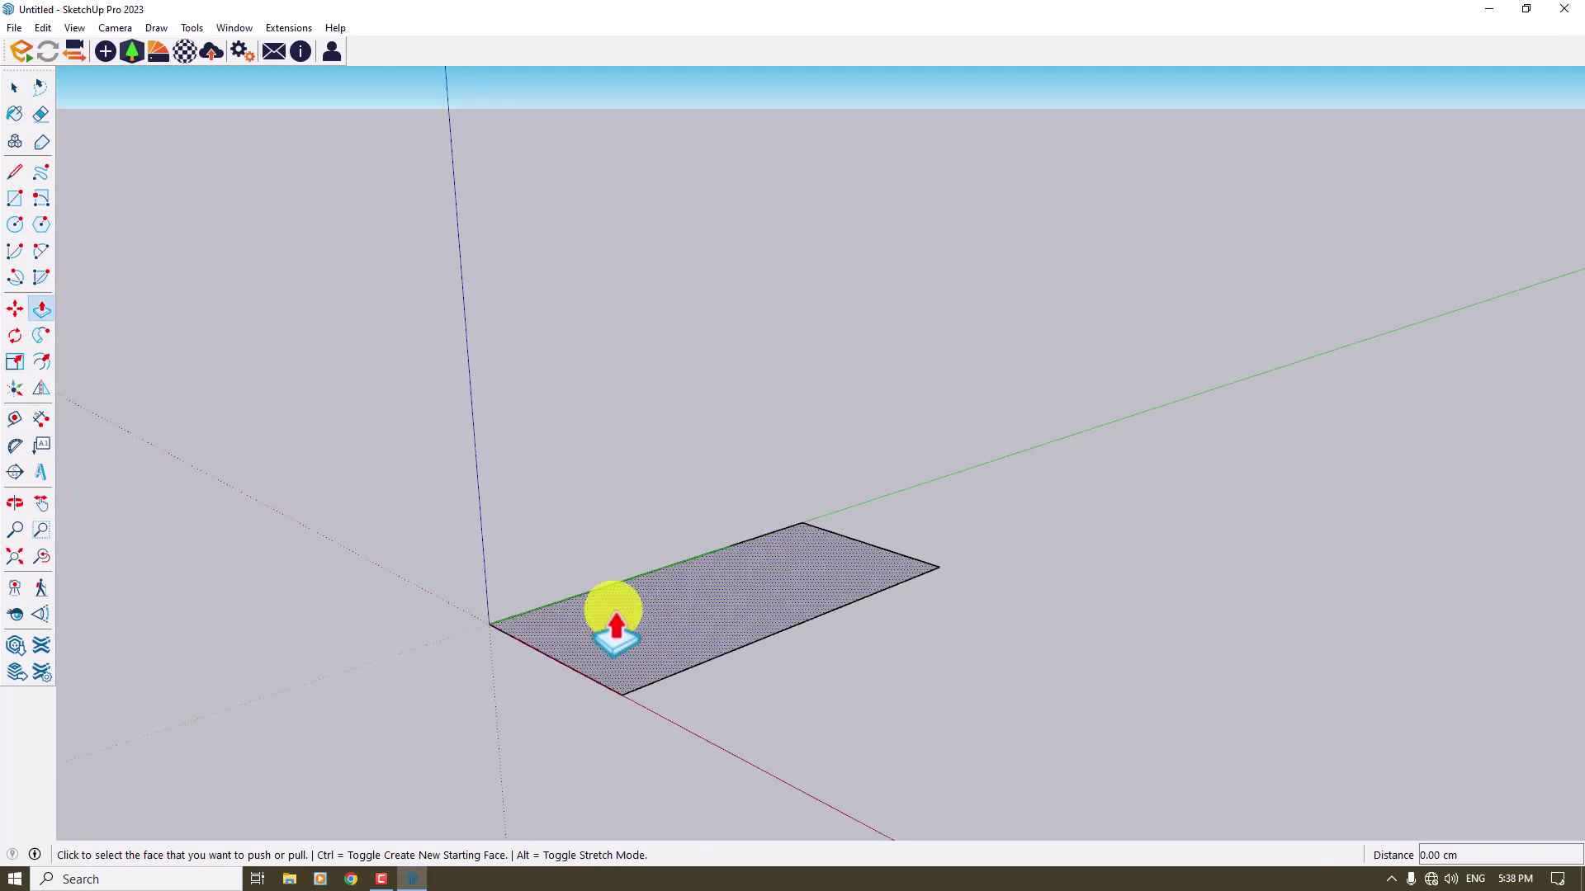
click(615, 627)
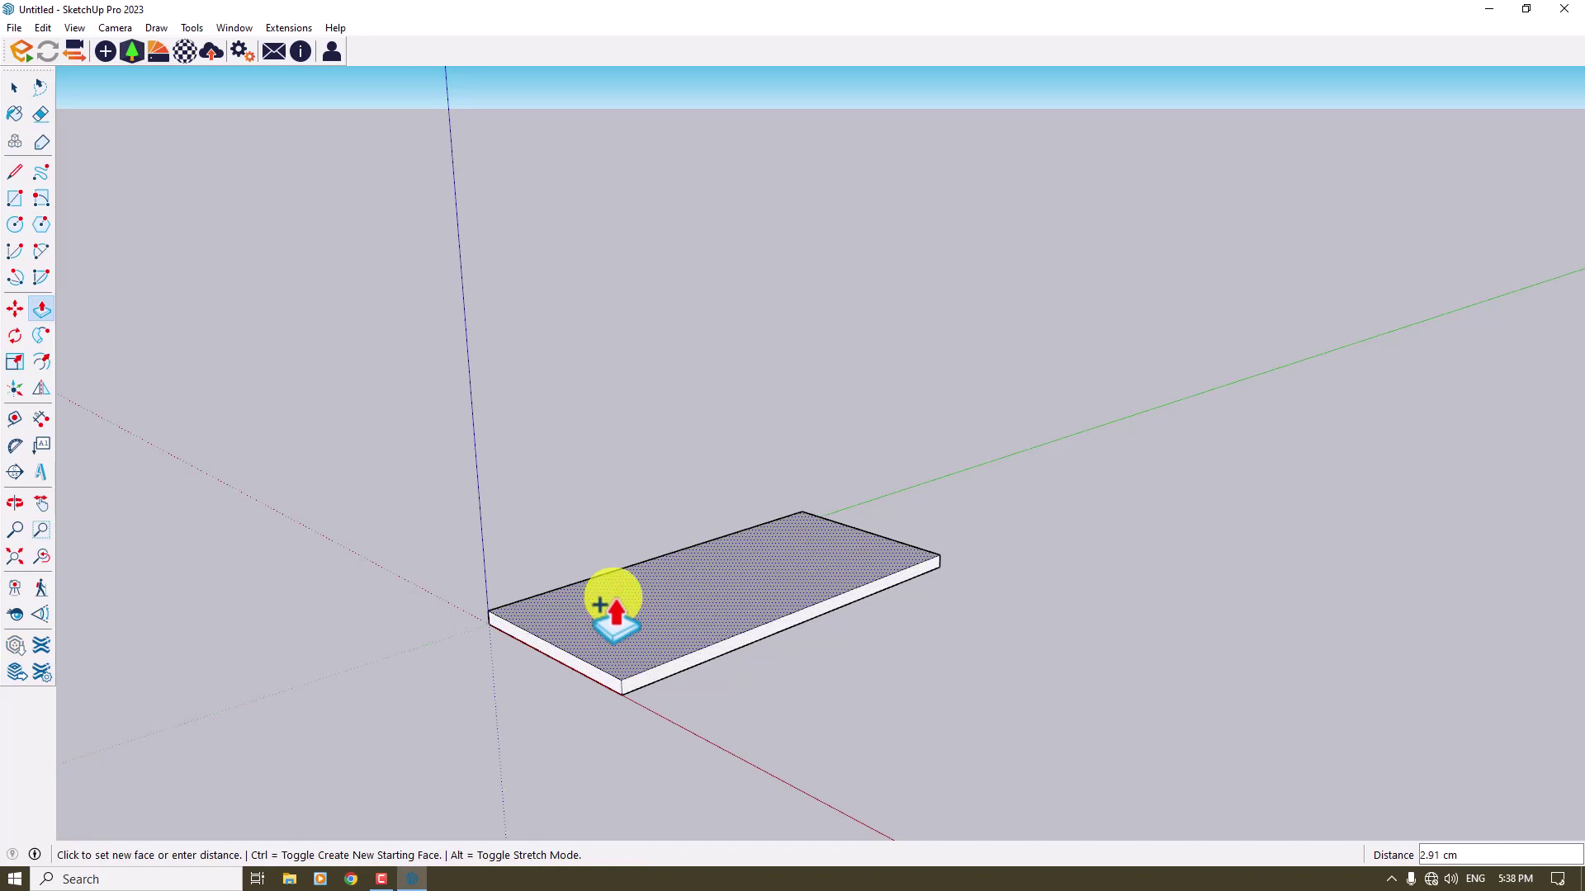
key(Return)
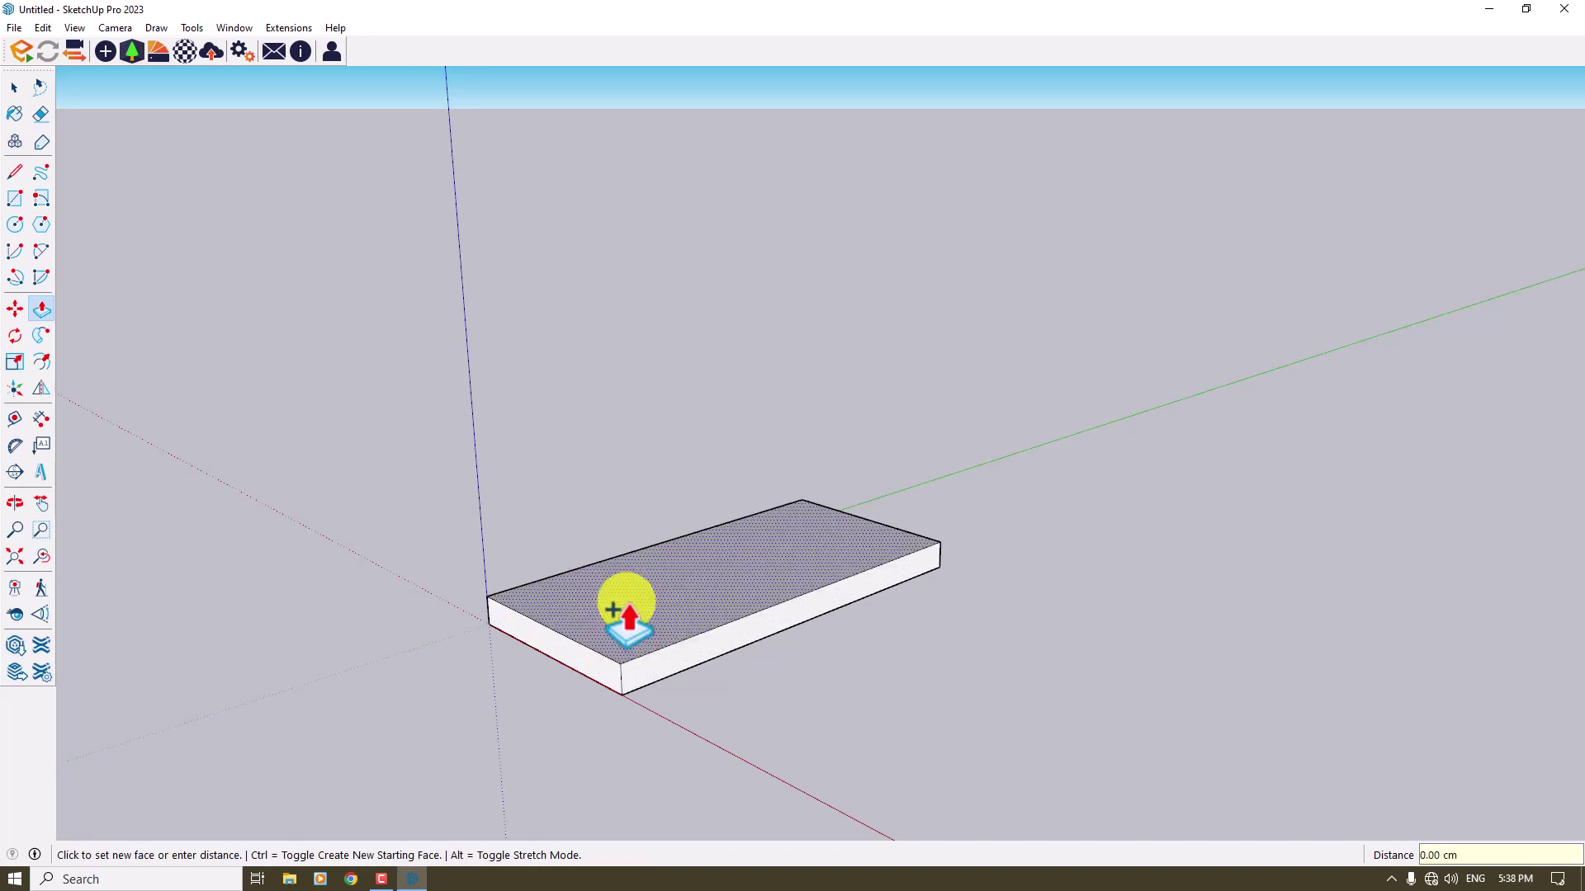
Pull the slab's top face up 200 cm into a tall box and orbit around it.
scroll(615, 611, down, 3)
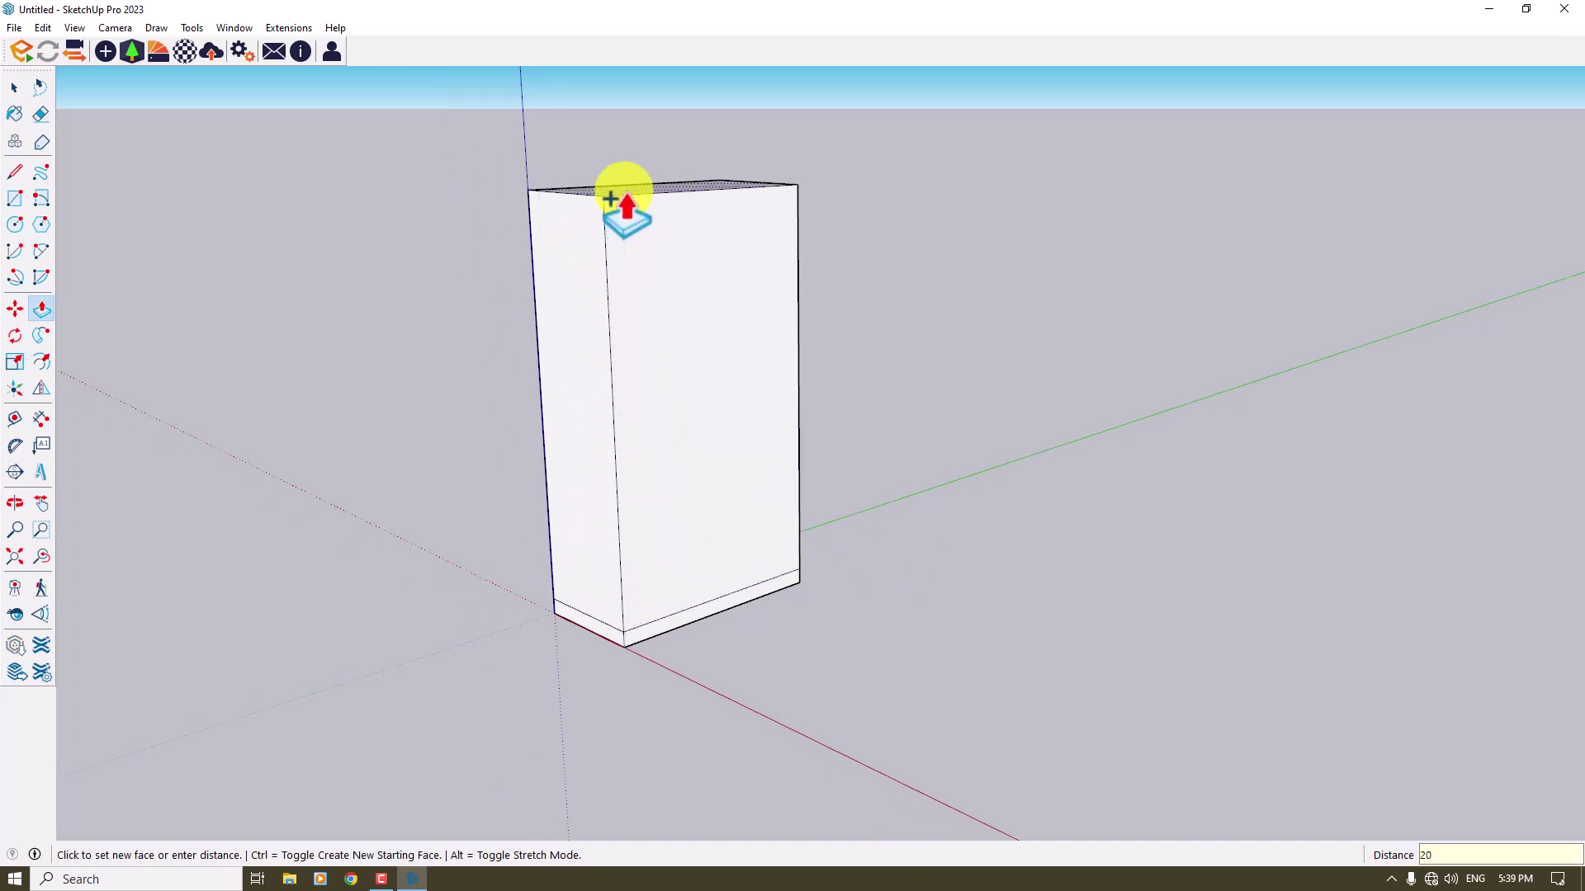
key(Return)
scroll(743, 746, down, 3)
middle_drag(743, 746, 607, 732)
scroll(691, 446, up, 1)
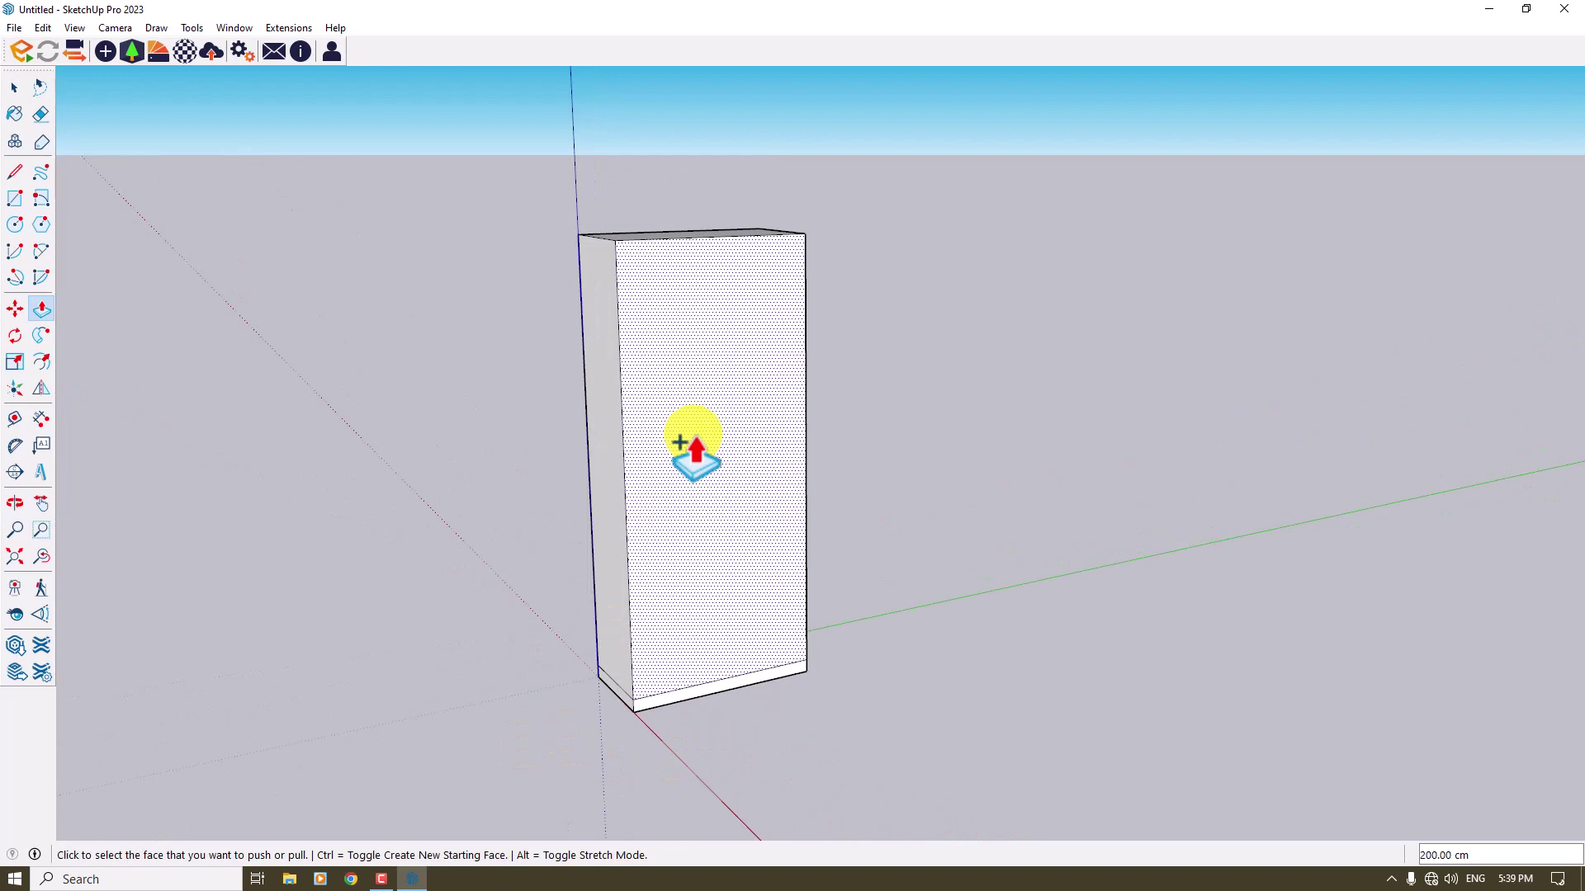
Undo the last push-pull and orbit to view the top of the box.
key(ctrl+z)
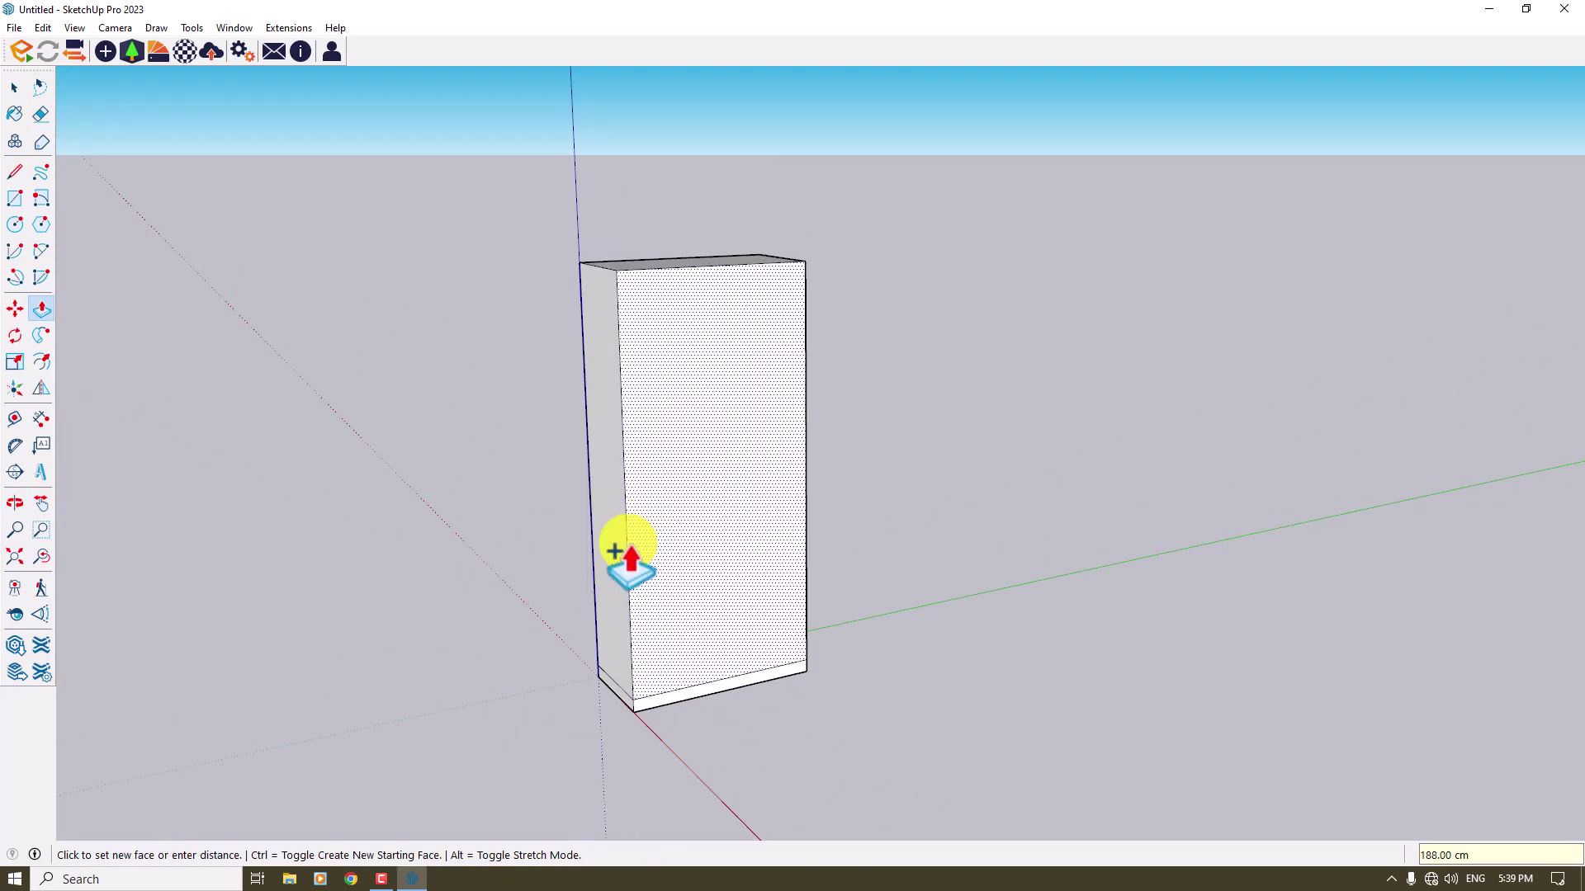
key(space)
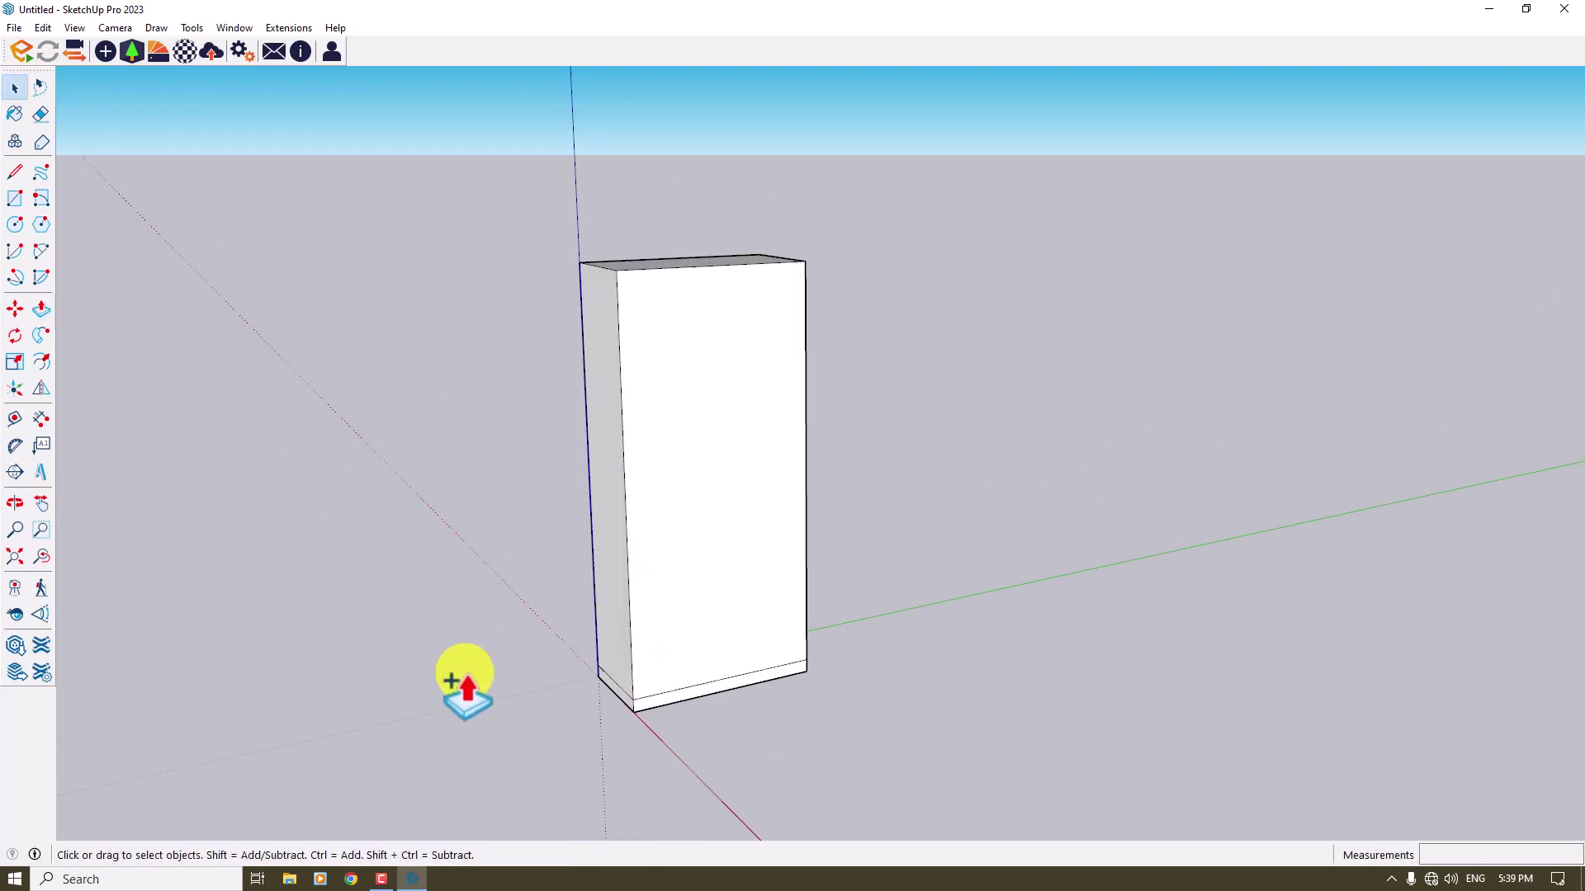
scroll(732, 627, up, 1)
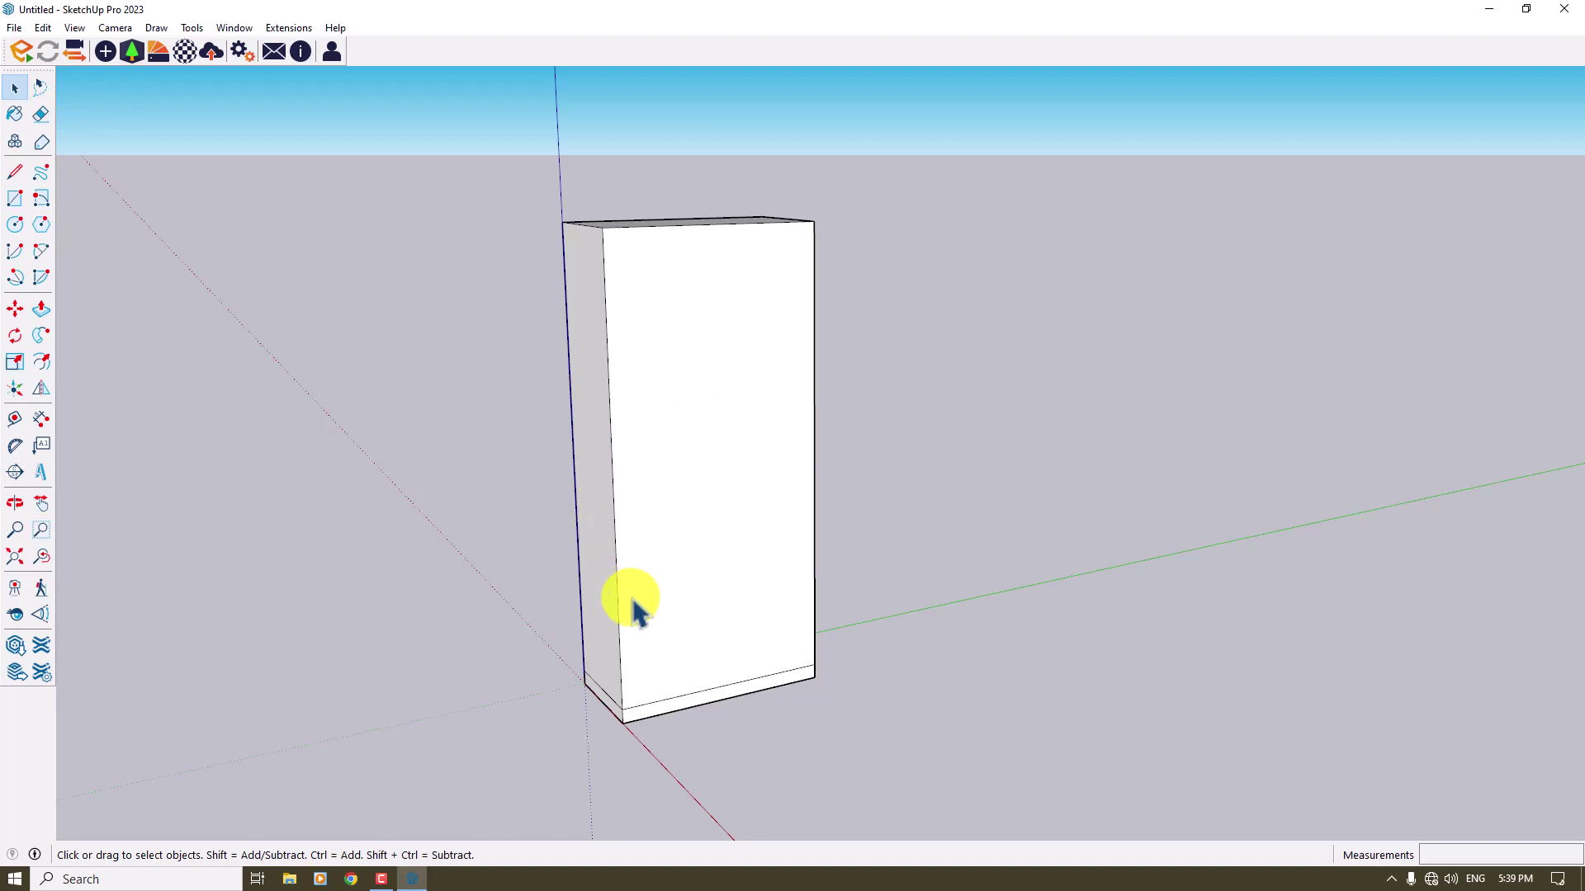
middle_drag(632, 607, 717, 731)
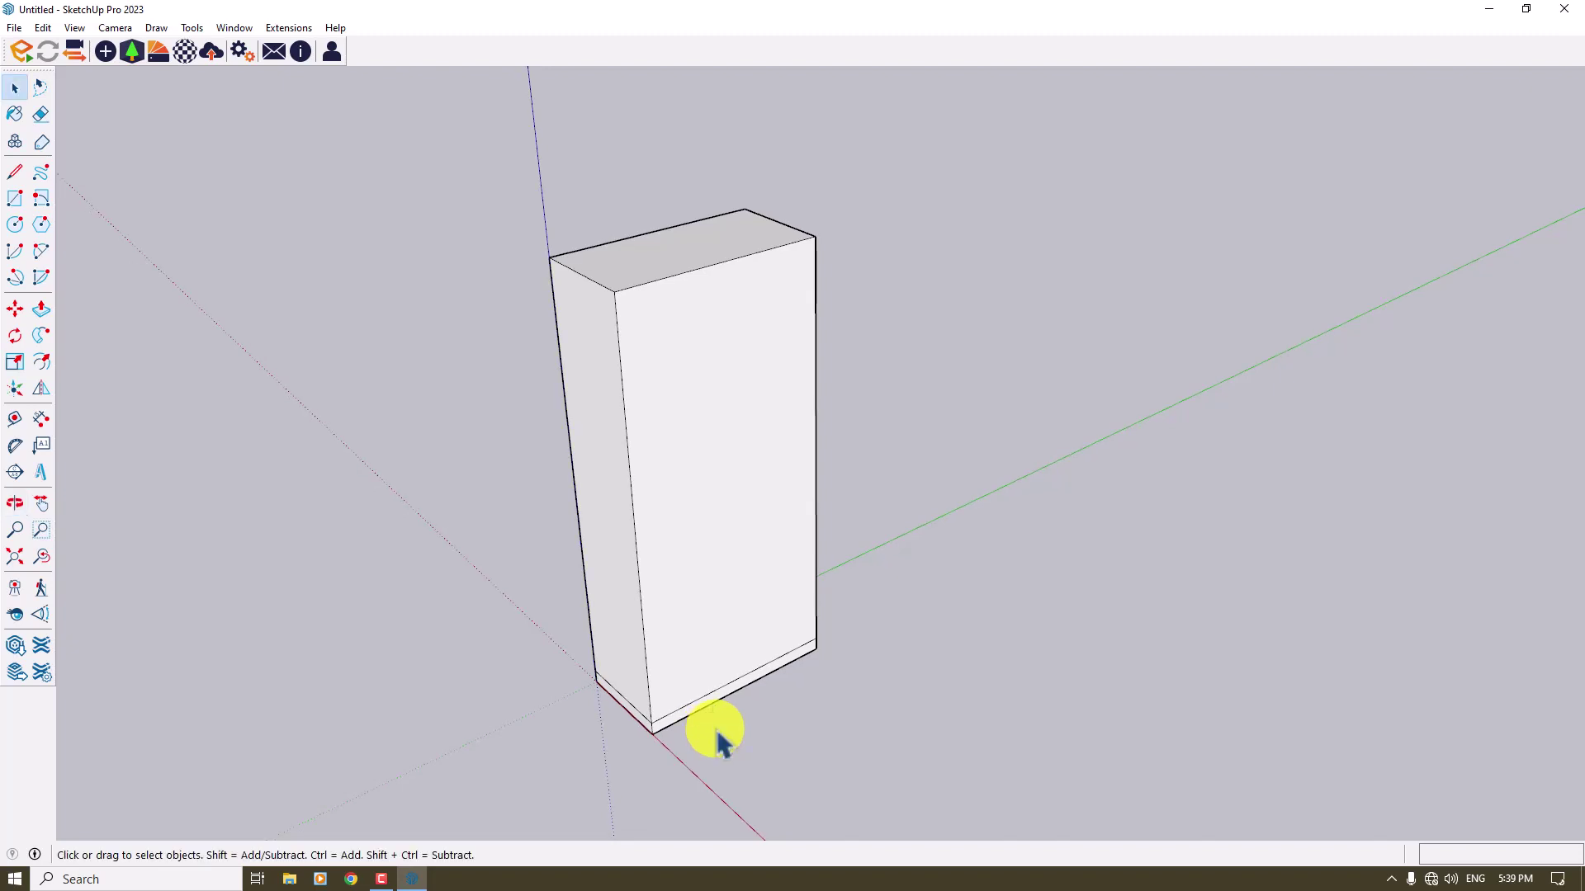
scroll(689, 703, up, 3)
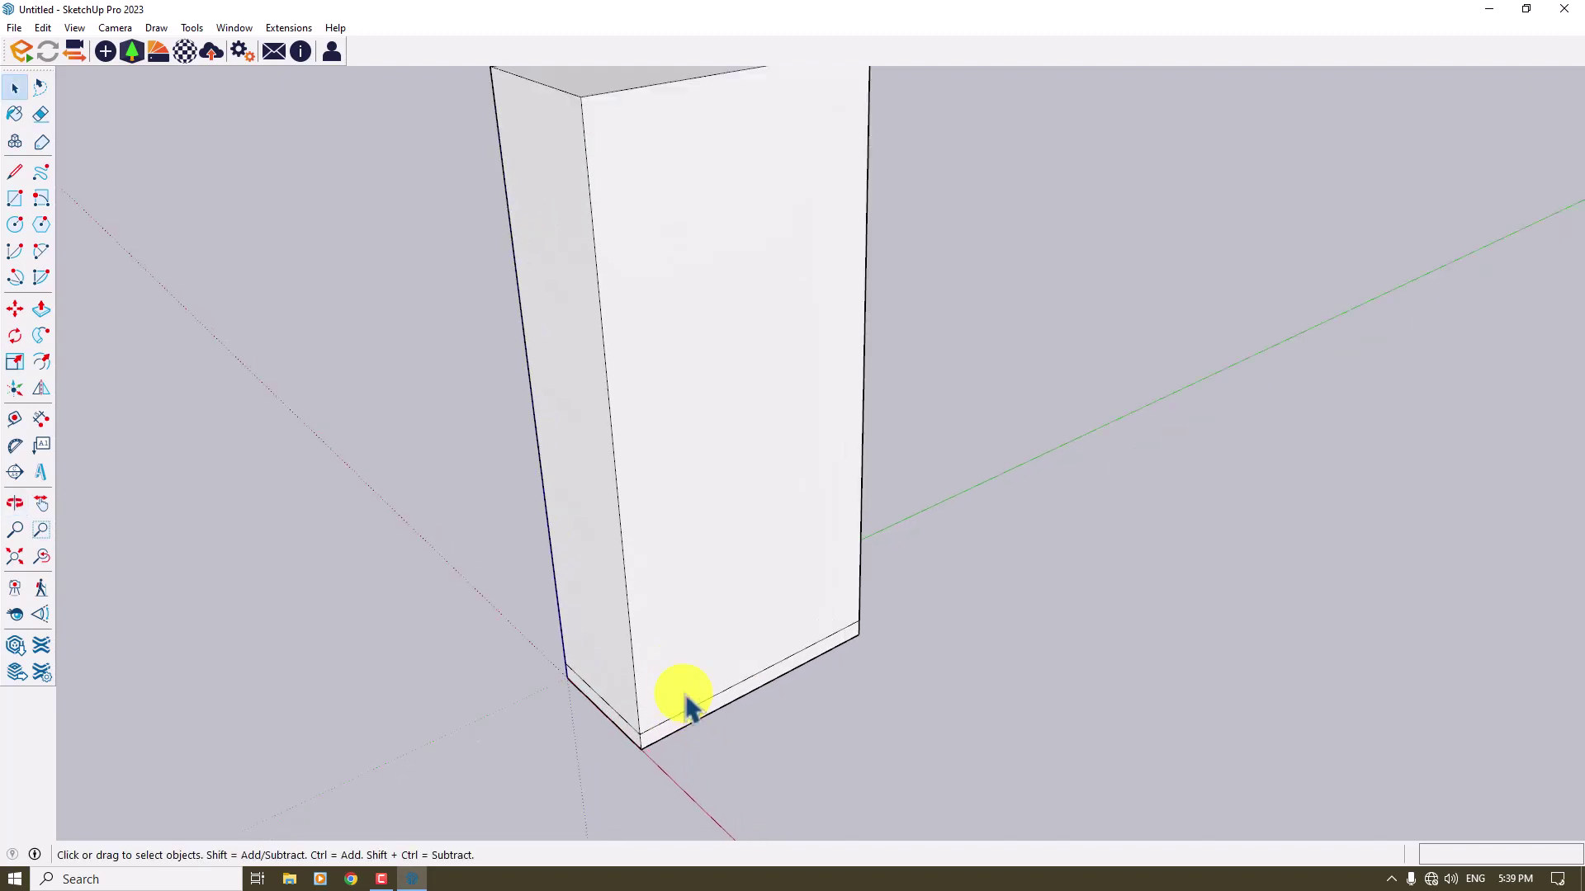
scroll(622, 697, down, 2)
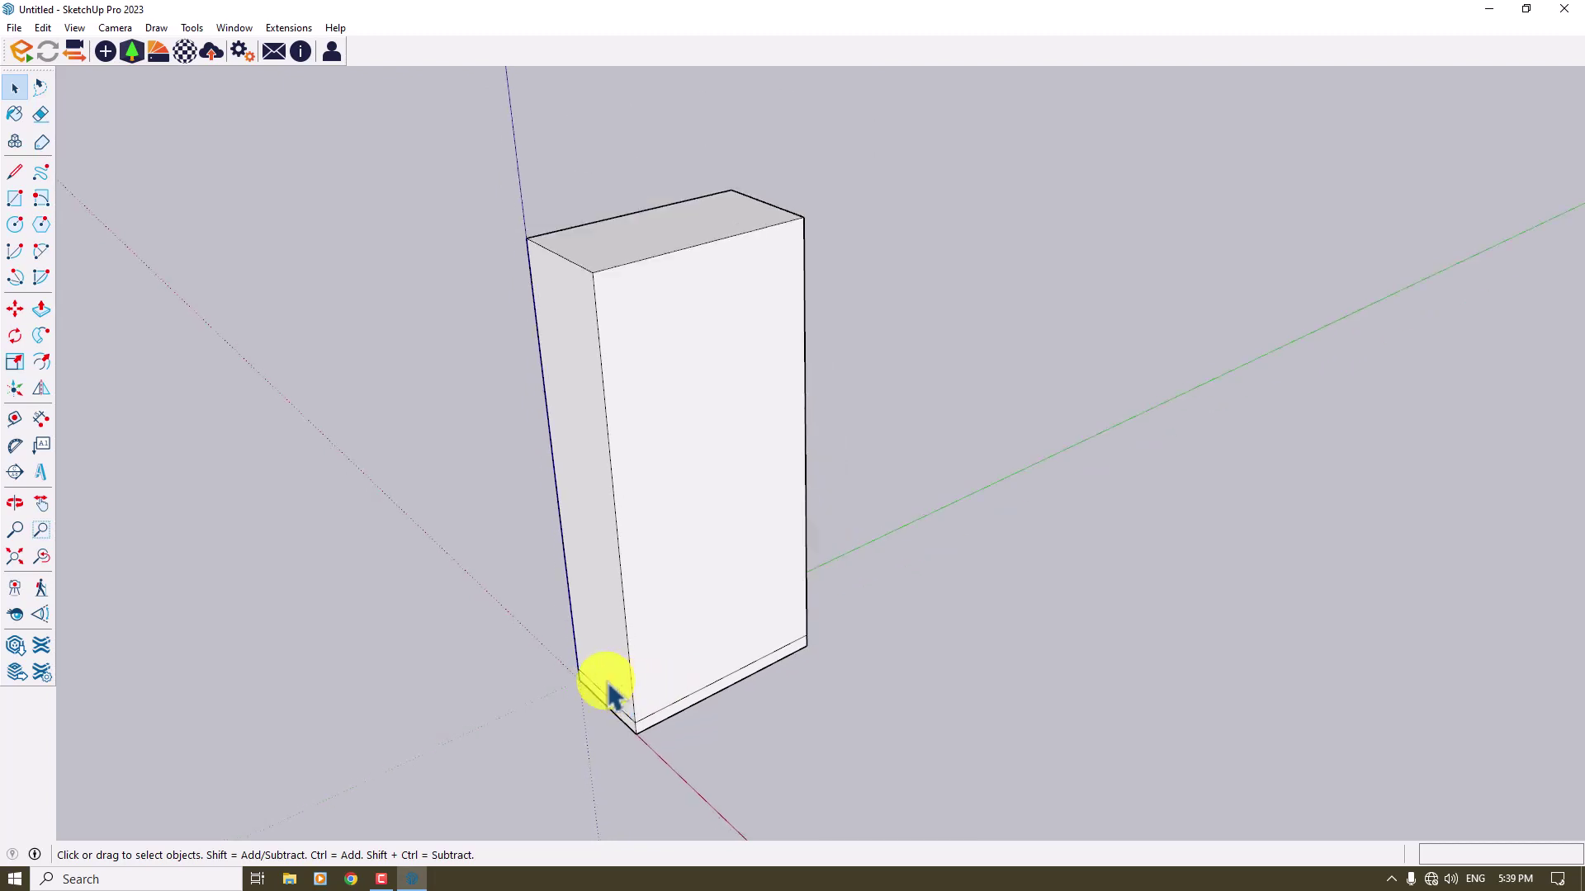
Copy the front-left vertical edge 26 cm across the front face.
click(614, 507)
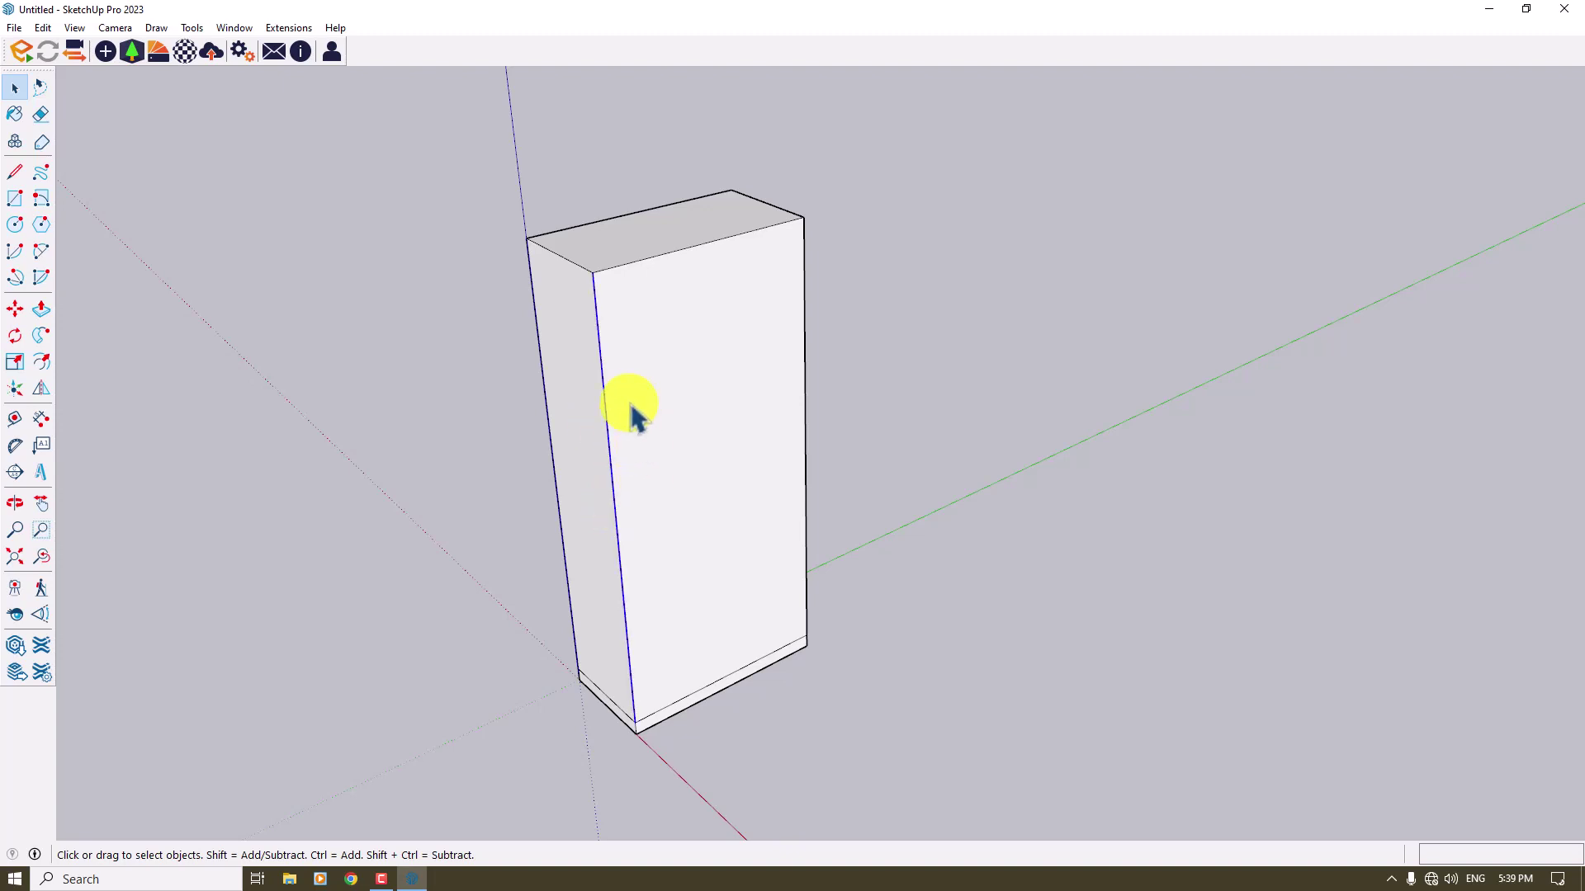
click(15, 309)
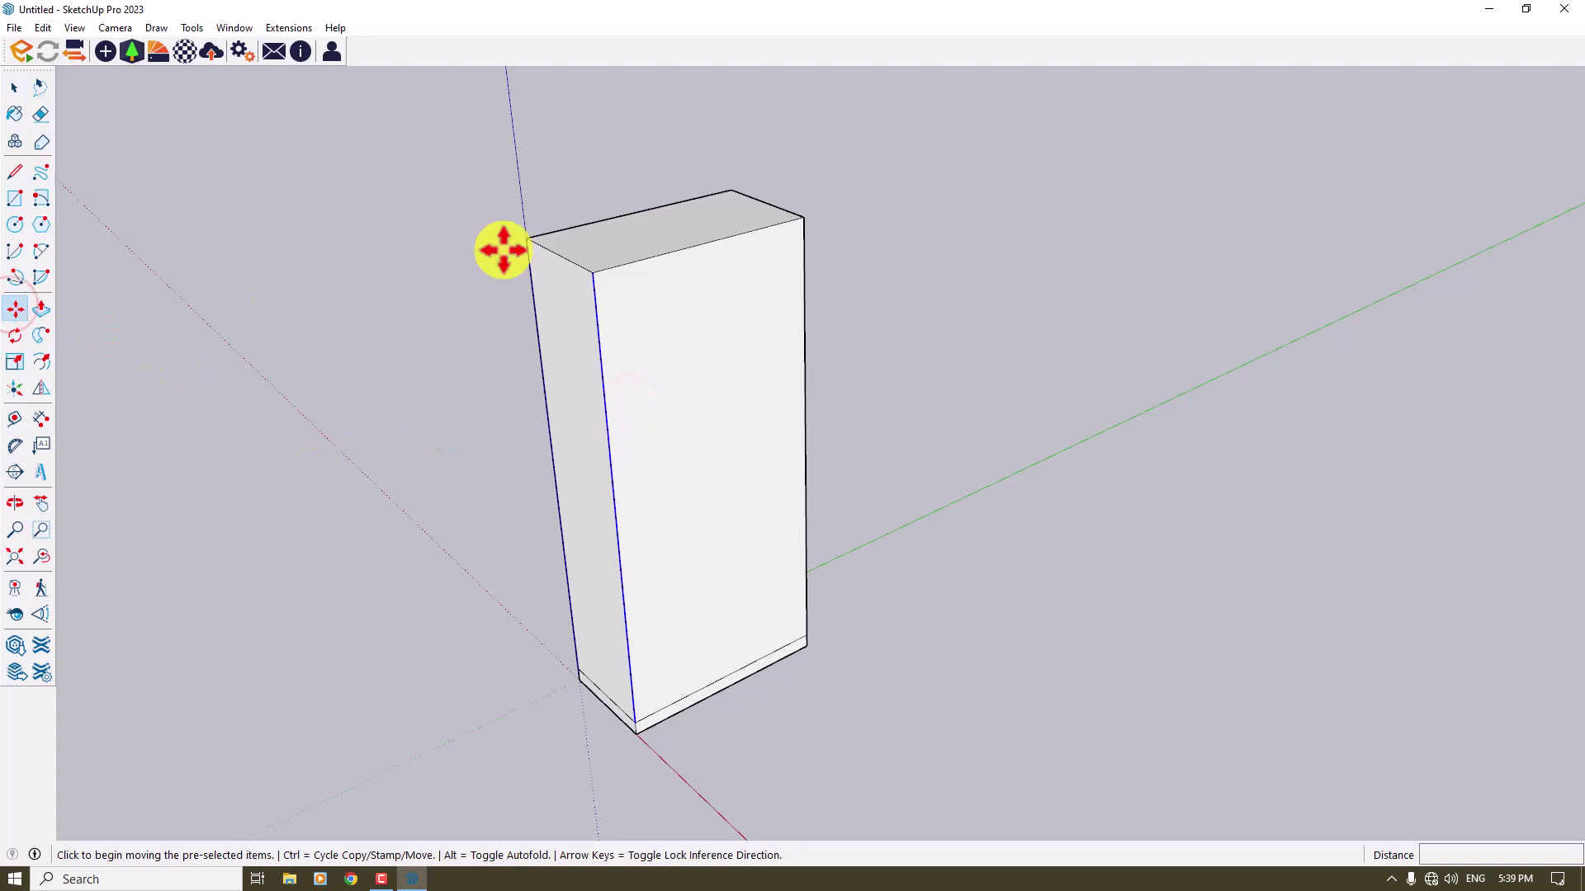
key(ctrl)
click(591, 271)
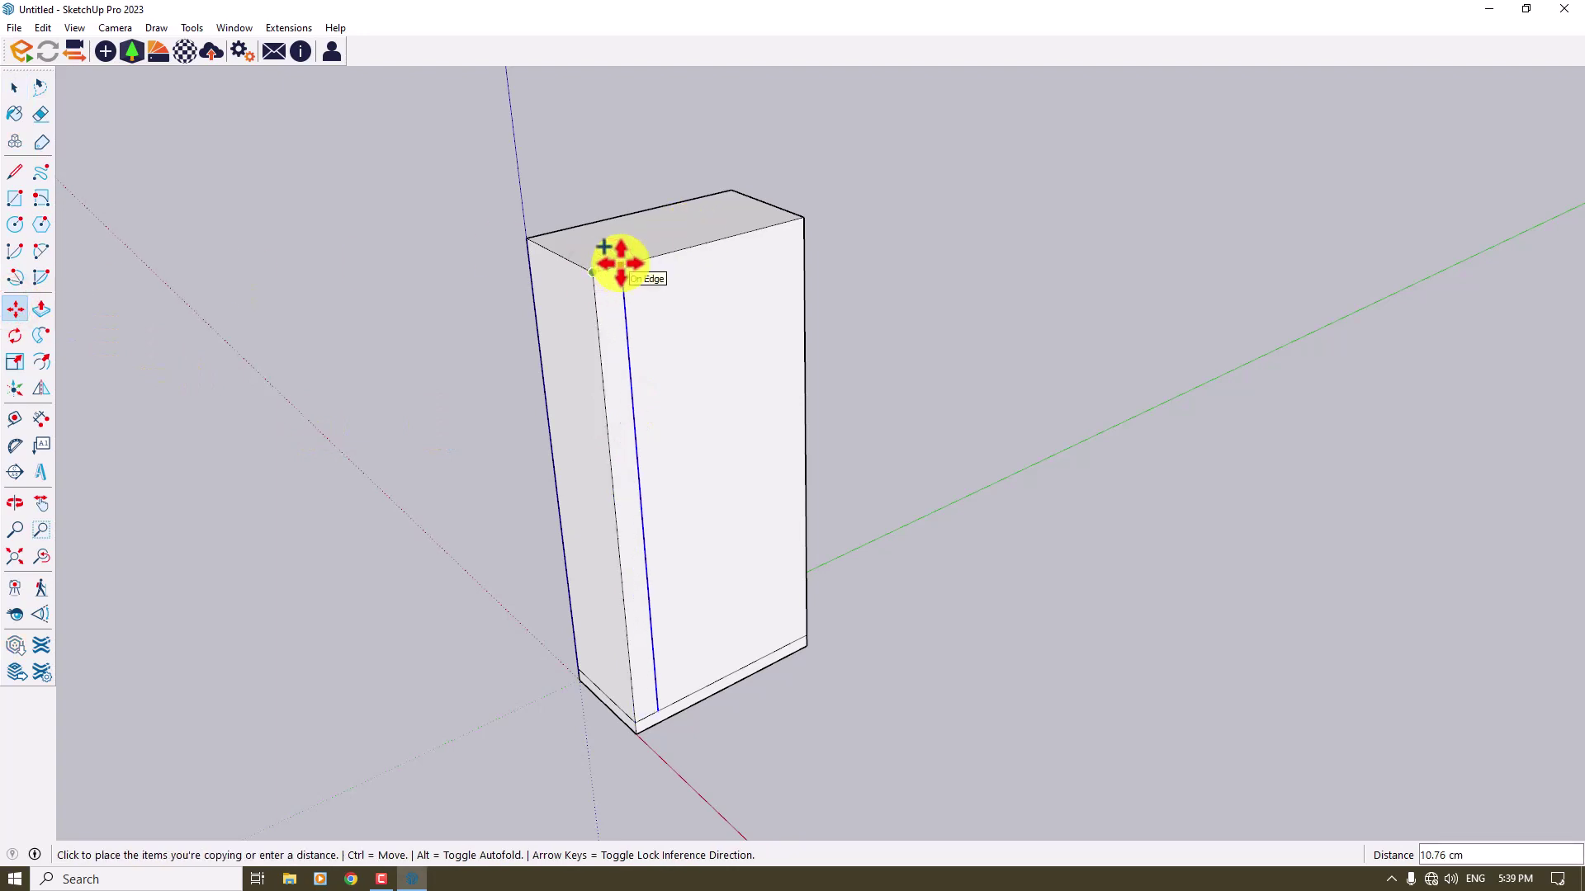
scroll(619, 264, up, 2)
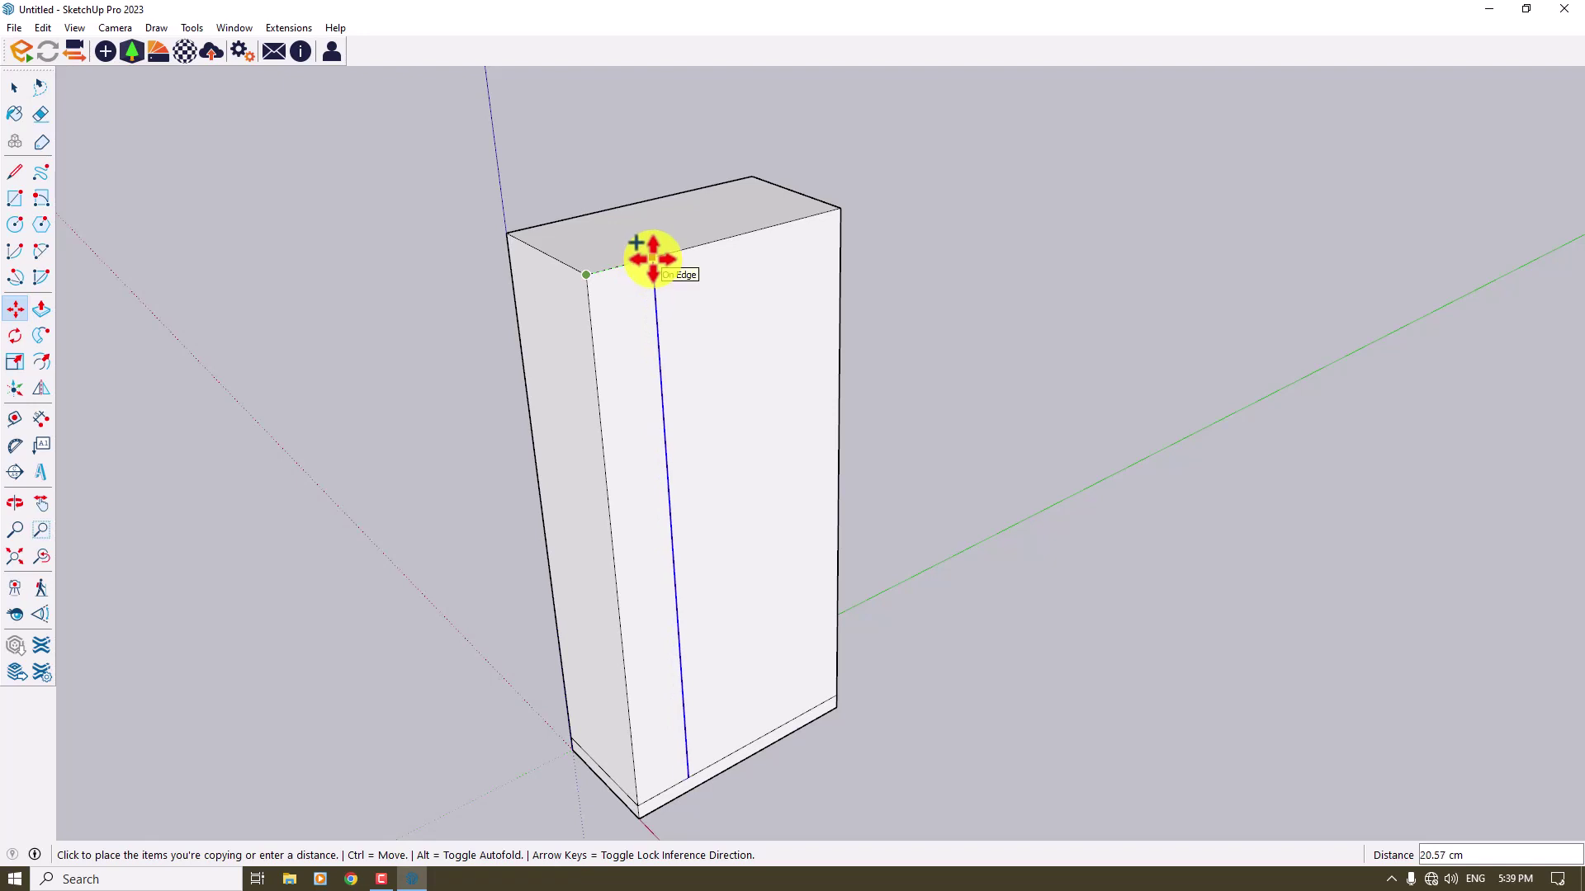
text(26)
key(Return)
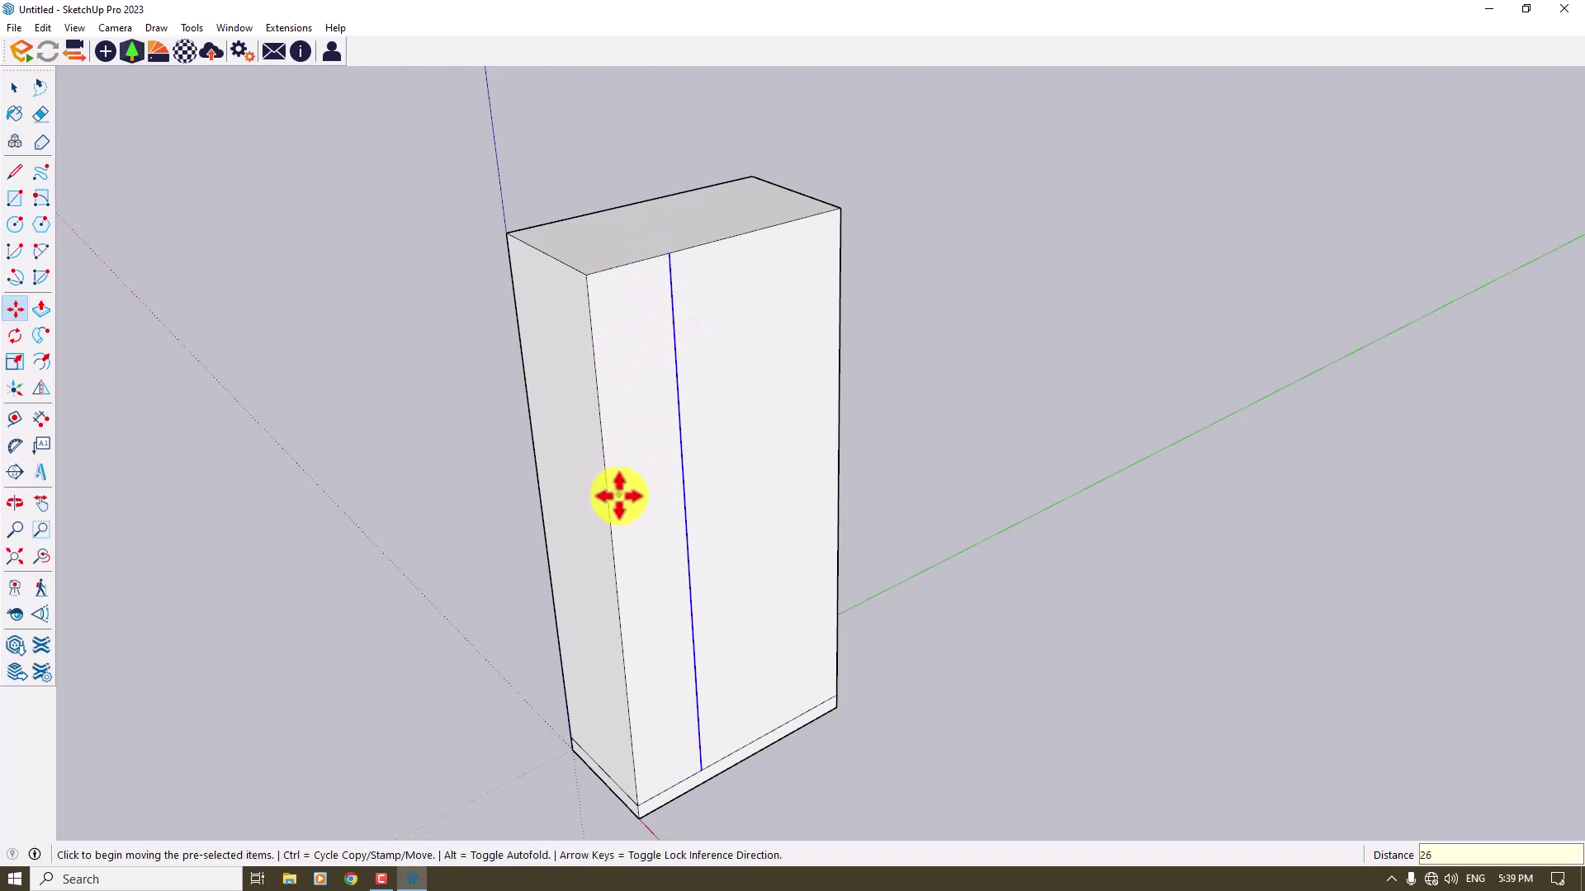
Copy the new edge again to the top midpoint, forming the third panel.
key(ctrl)
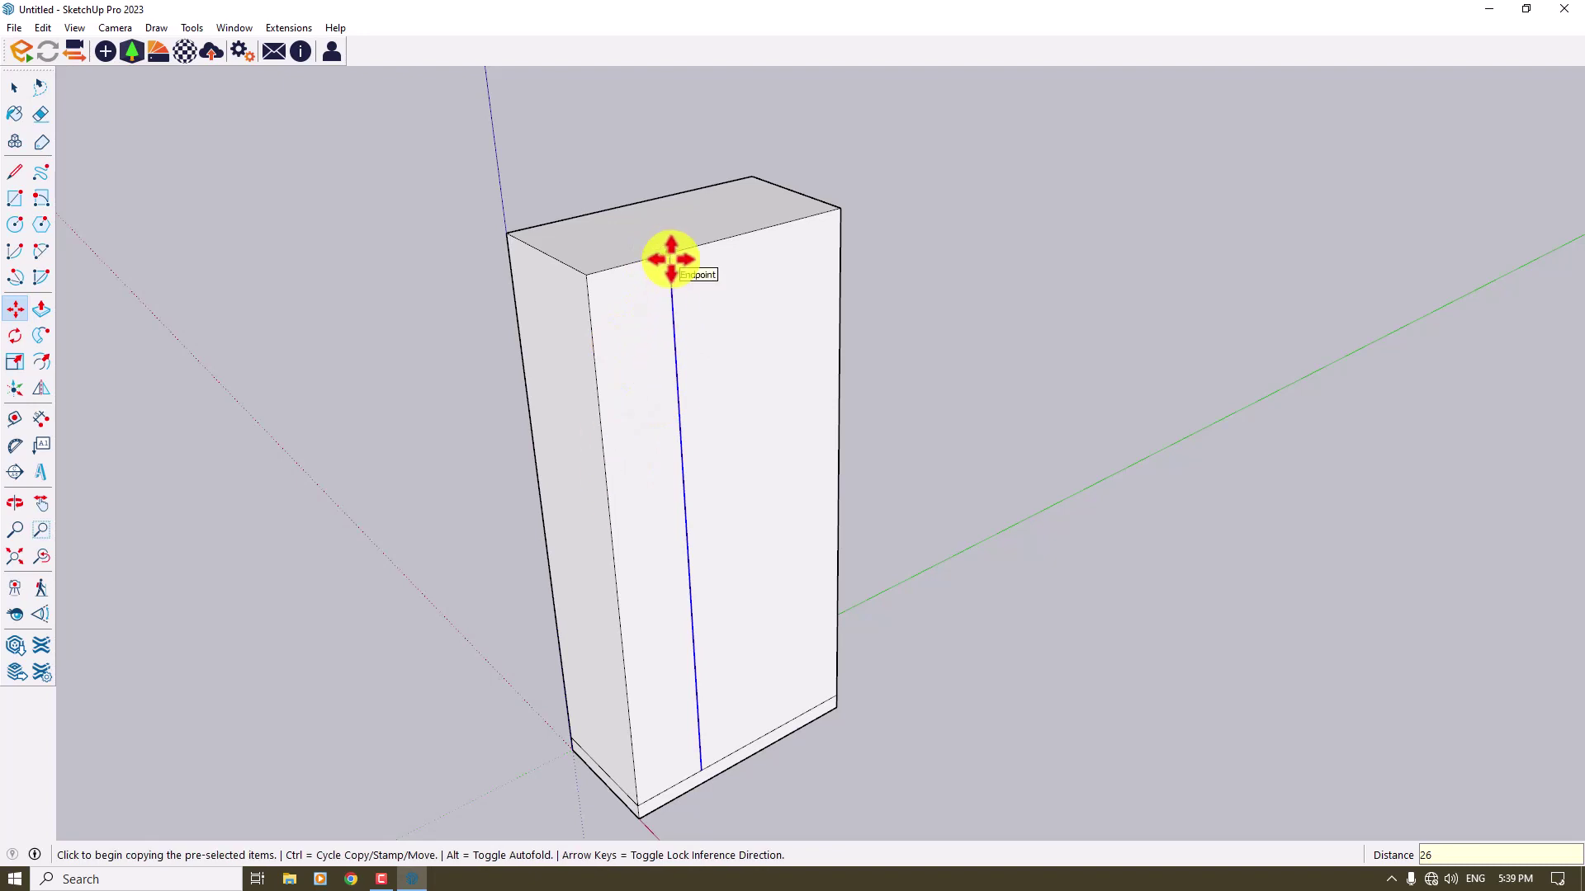
click(670, 259)
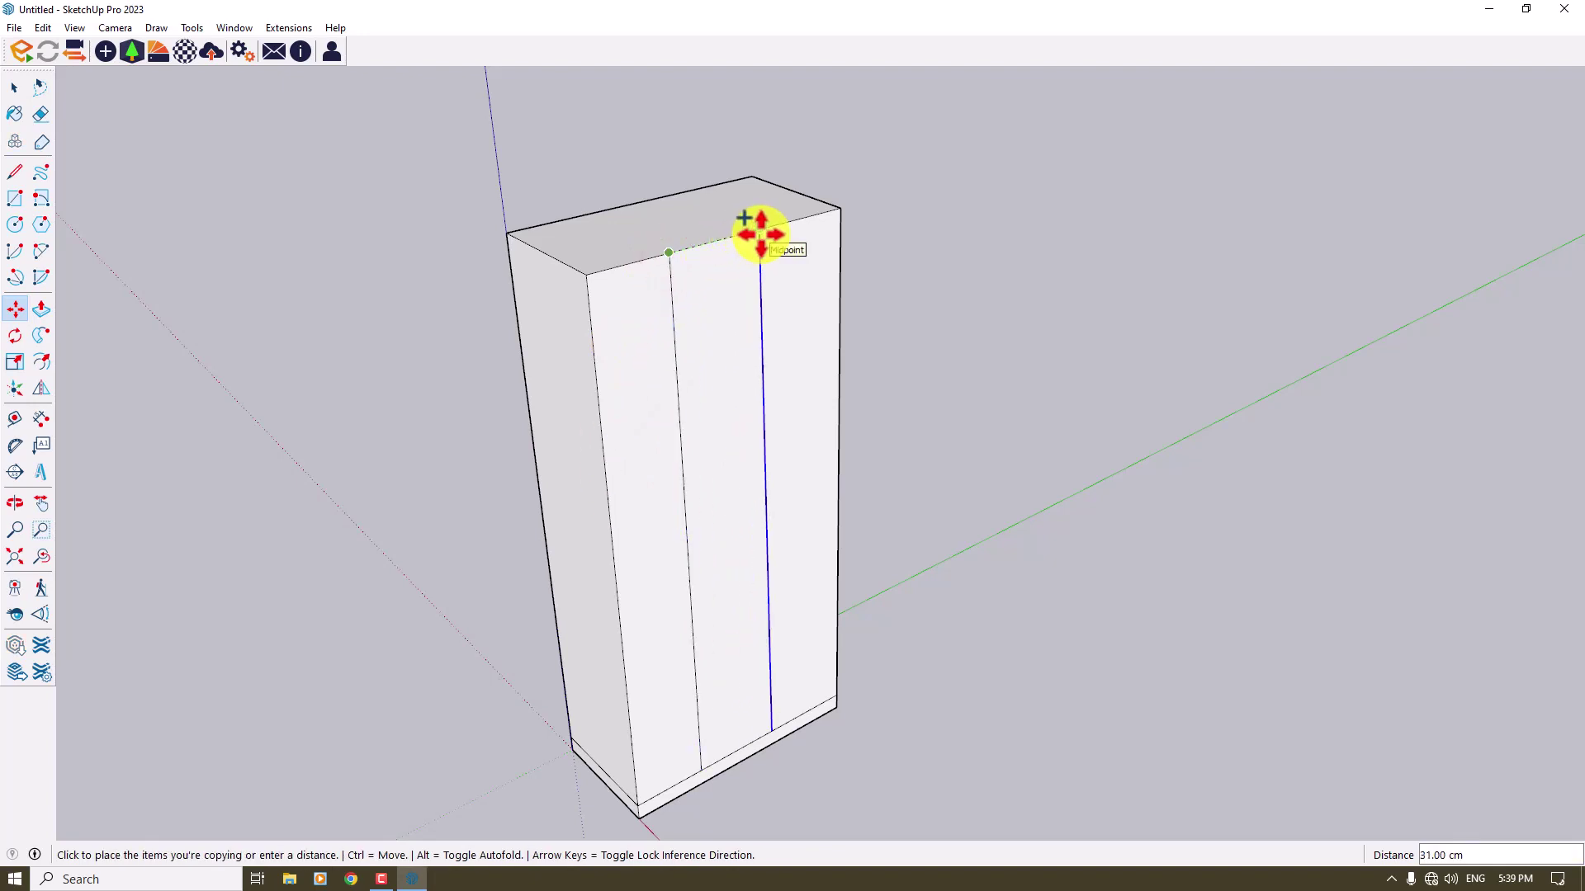
click(760, 235)
scroll(763, 330, down, 1)
key(space)
key(o)
drag(650, 375, 968, 410)
key(space)
scroll(821, 673, up, 1)
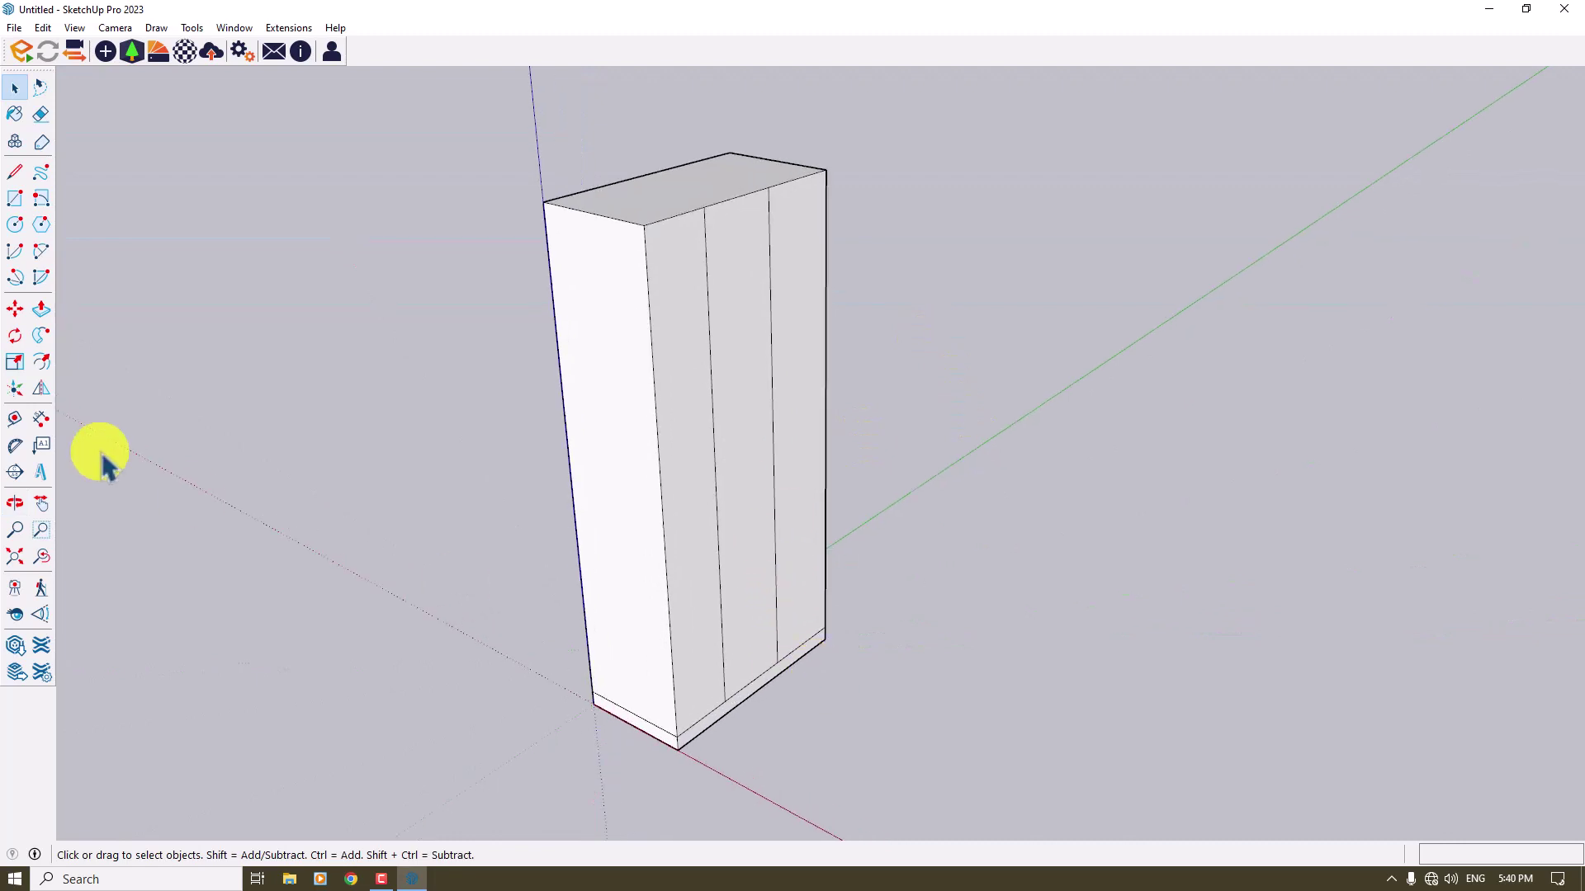
click(42, 364)
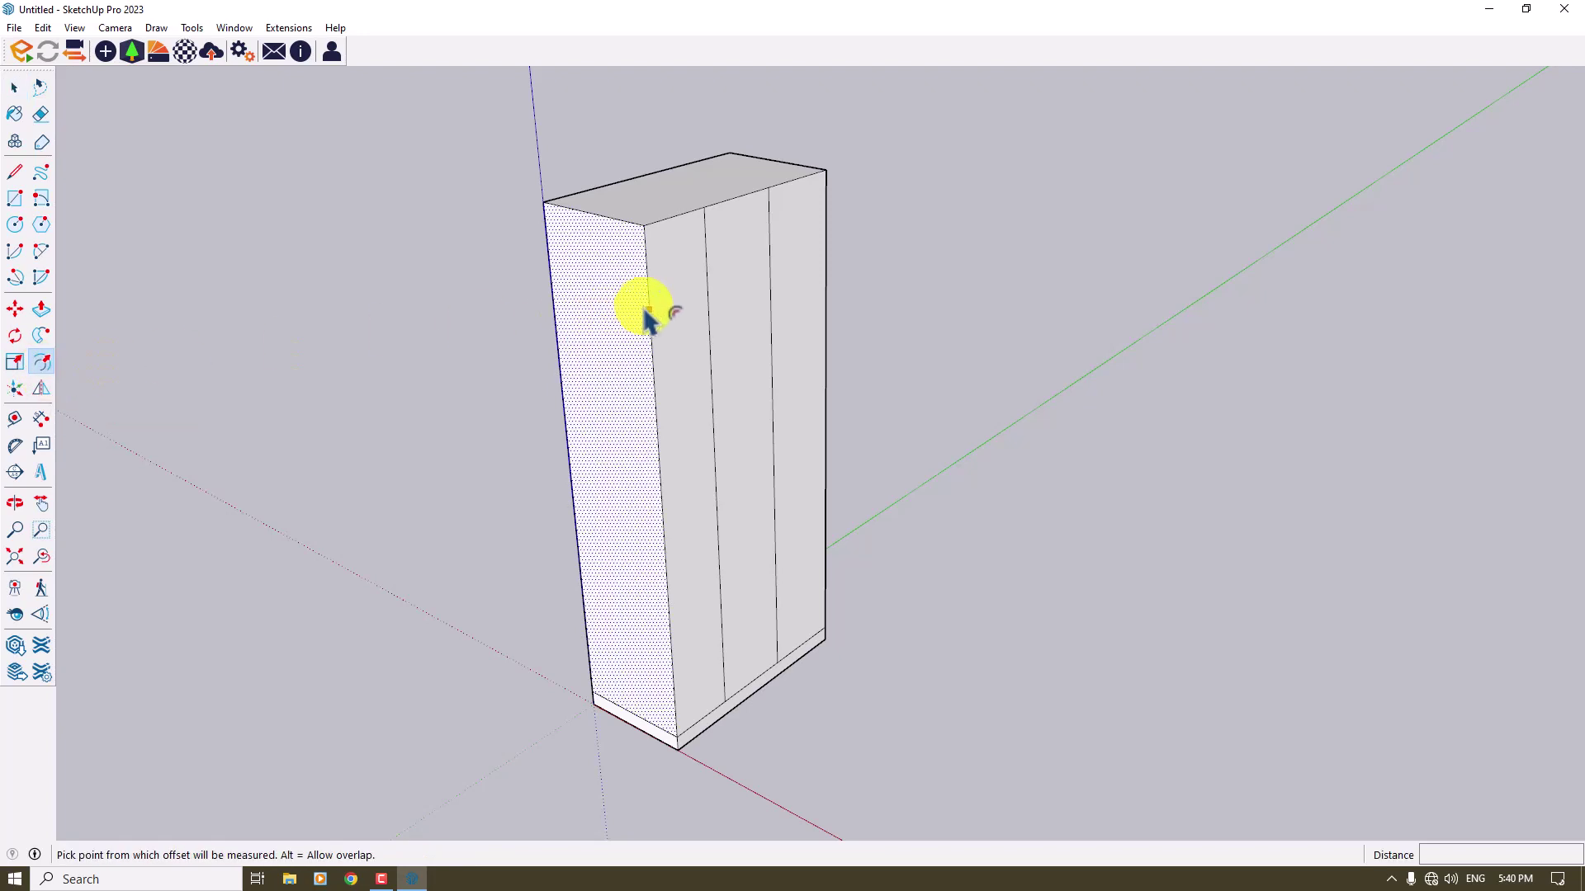
scroll(661, 285, up, 3)
click(642, 256)
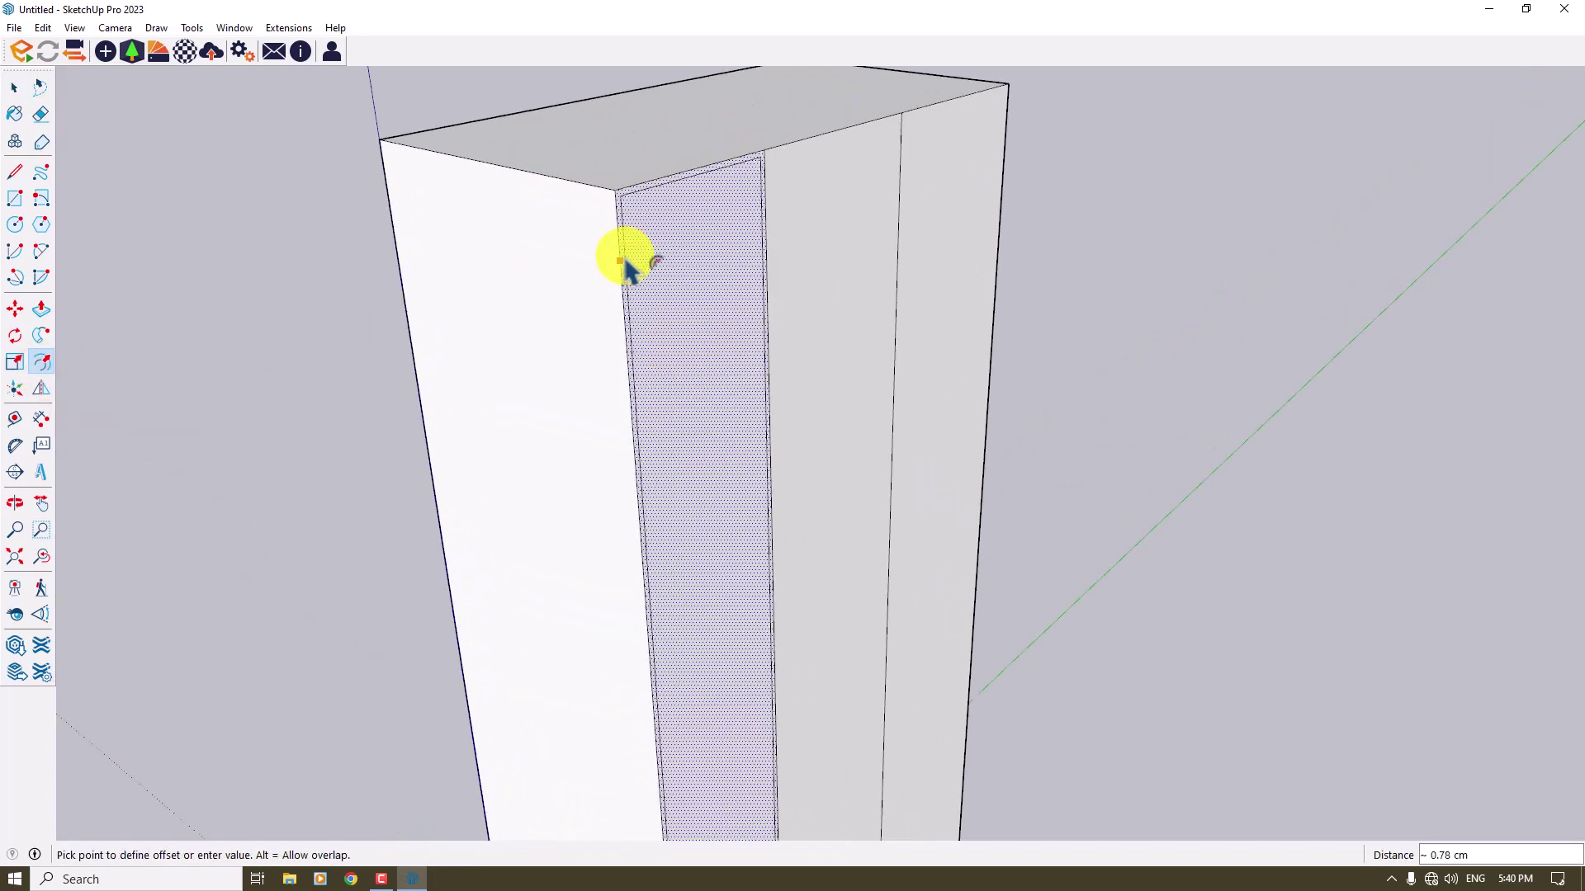
key(space)
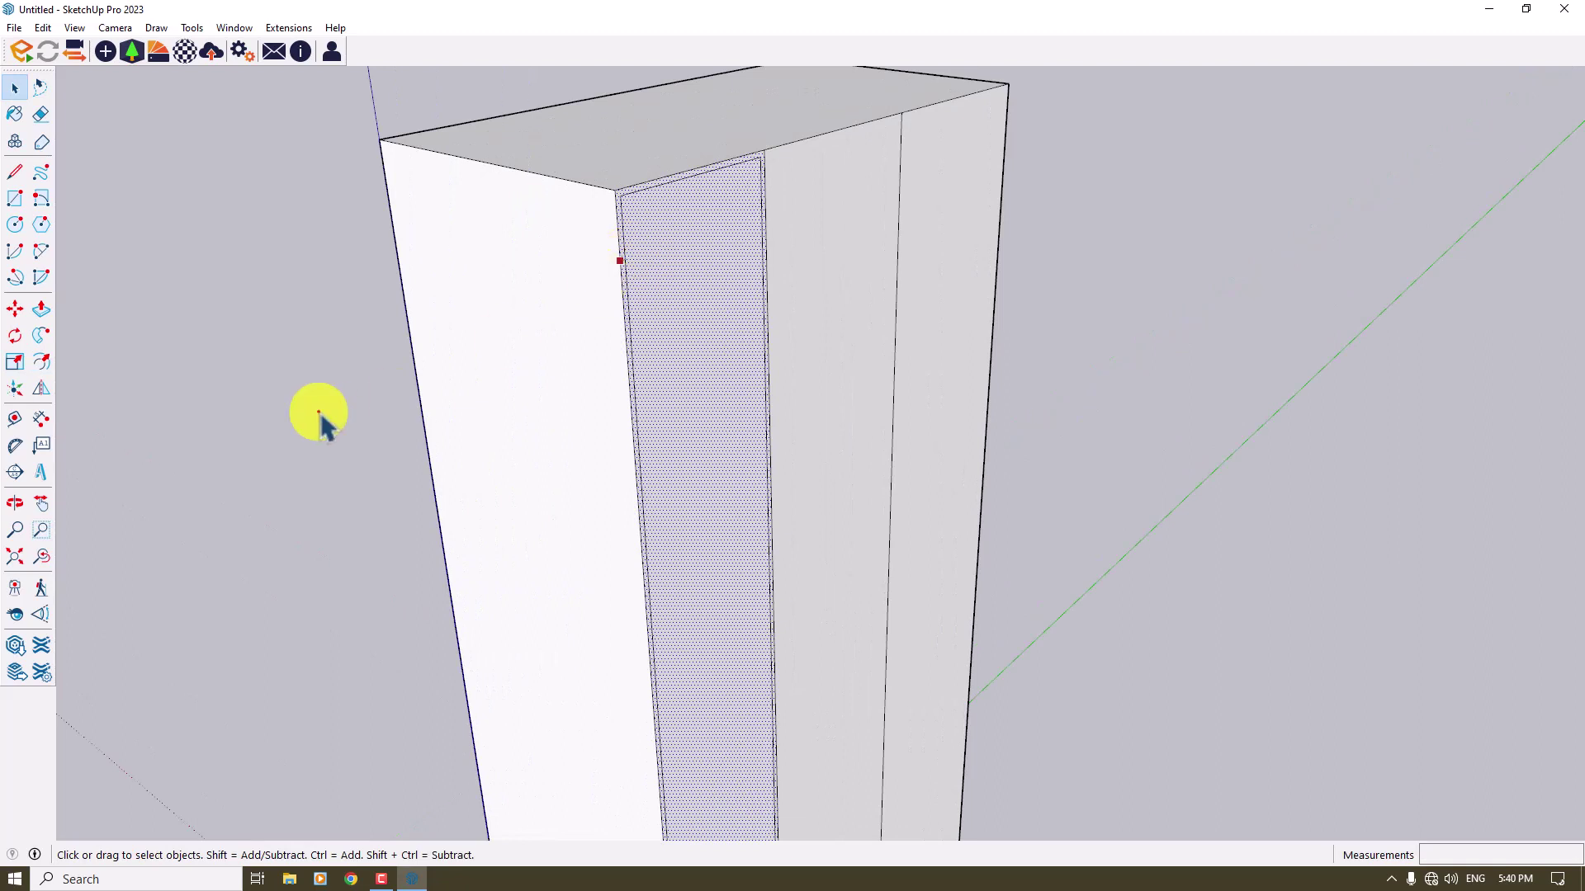
click(318, 414)
click(702, 169)
scroll(545, 264, down, 2)
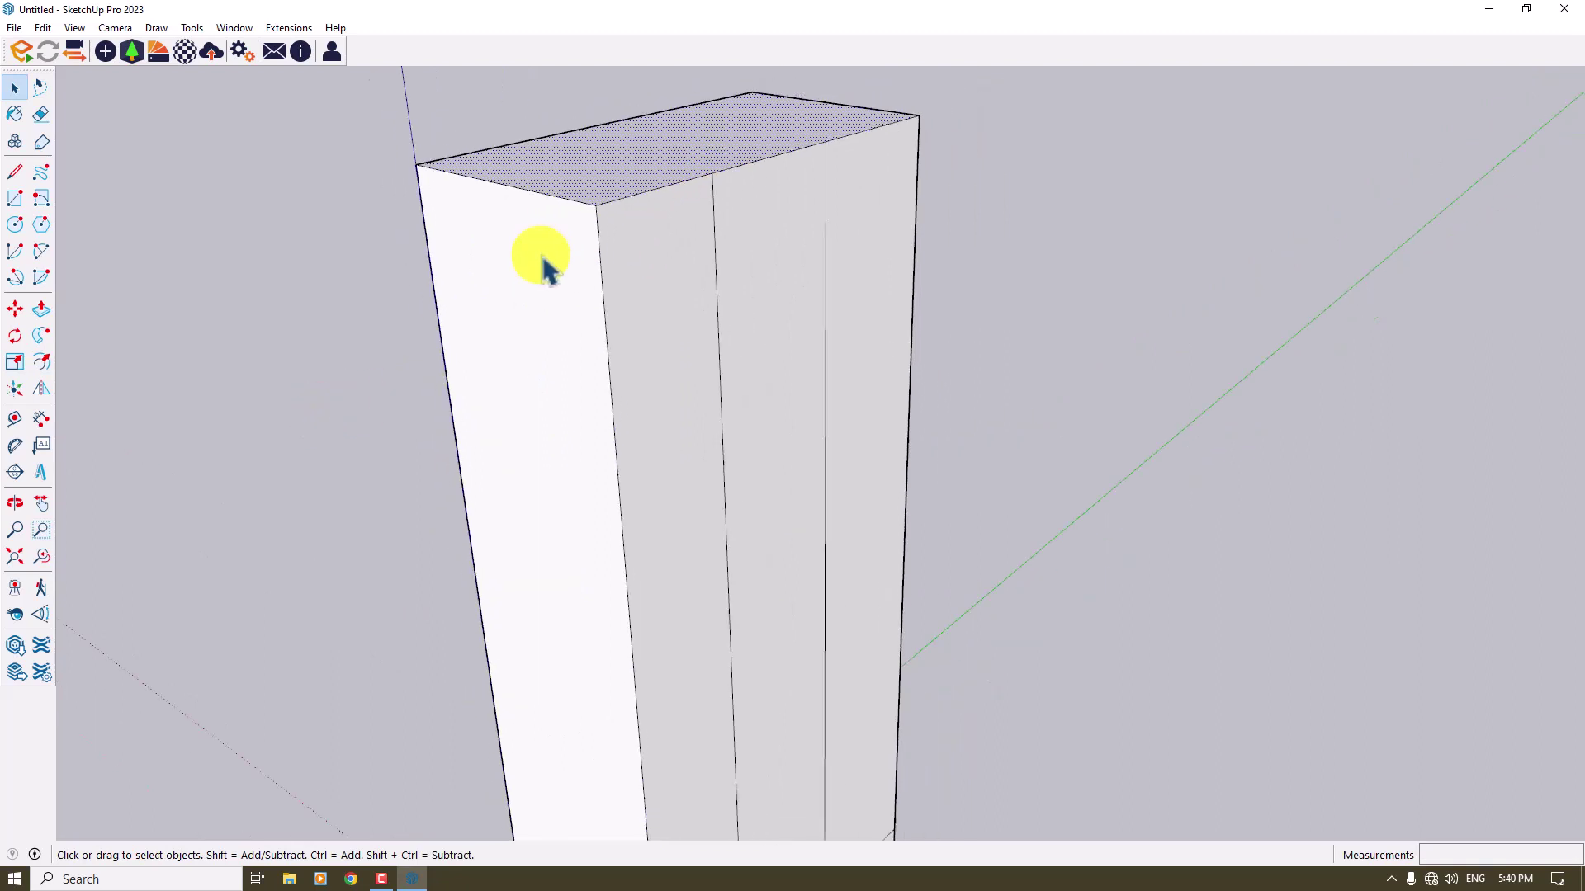
Move the three front top edge segments down 30 cm to mark off the cubbies.
click(656, 188)
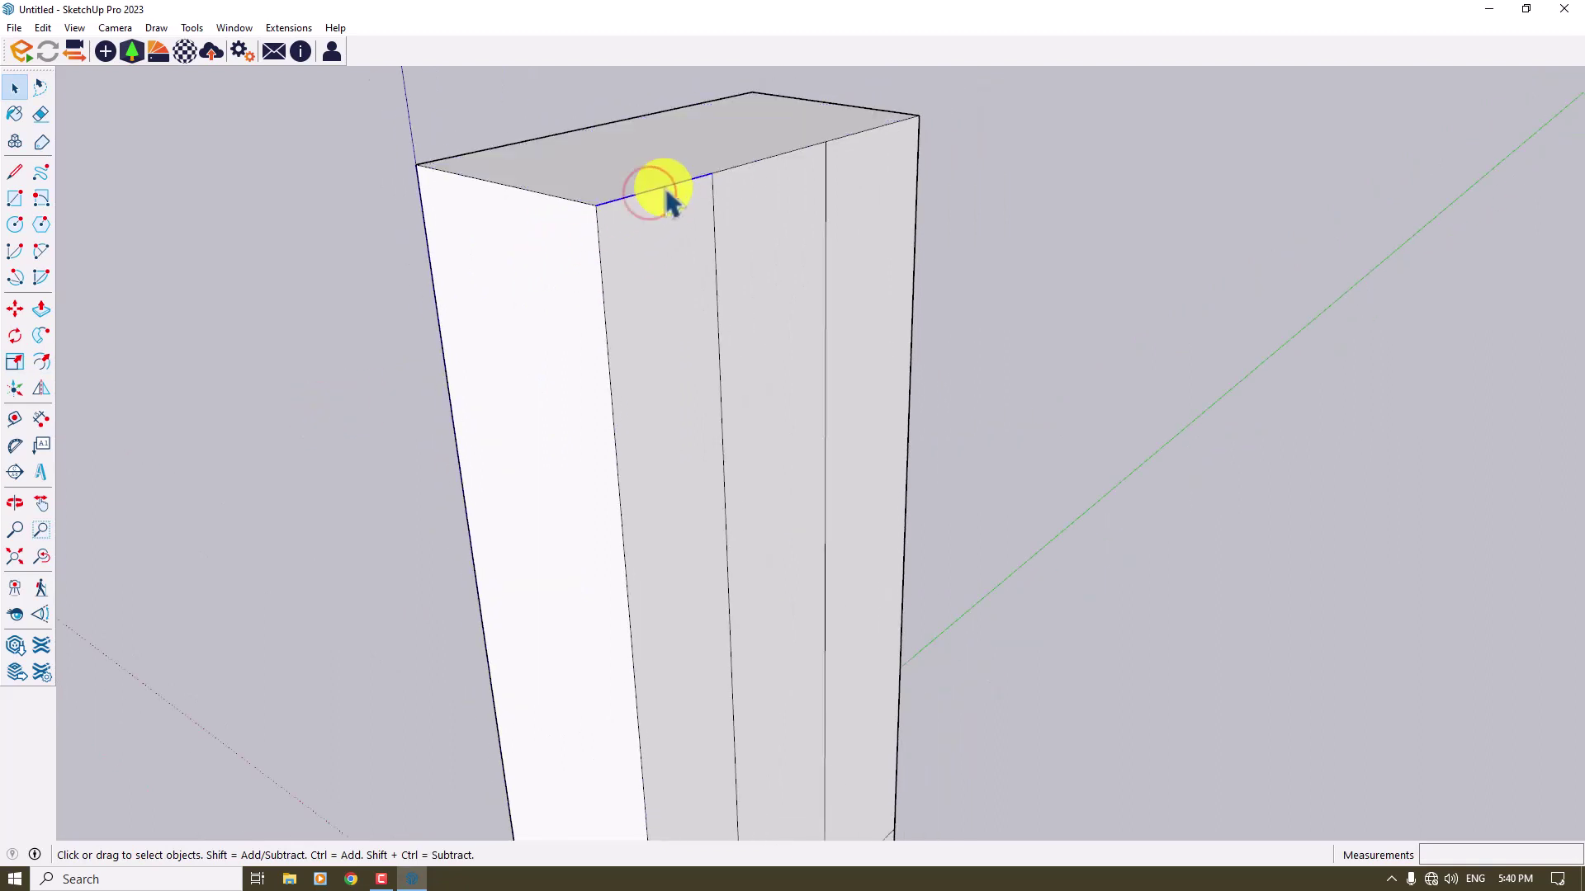
ctrl+click(772, 155)
ctrl+click(840, 138)
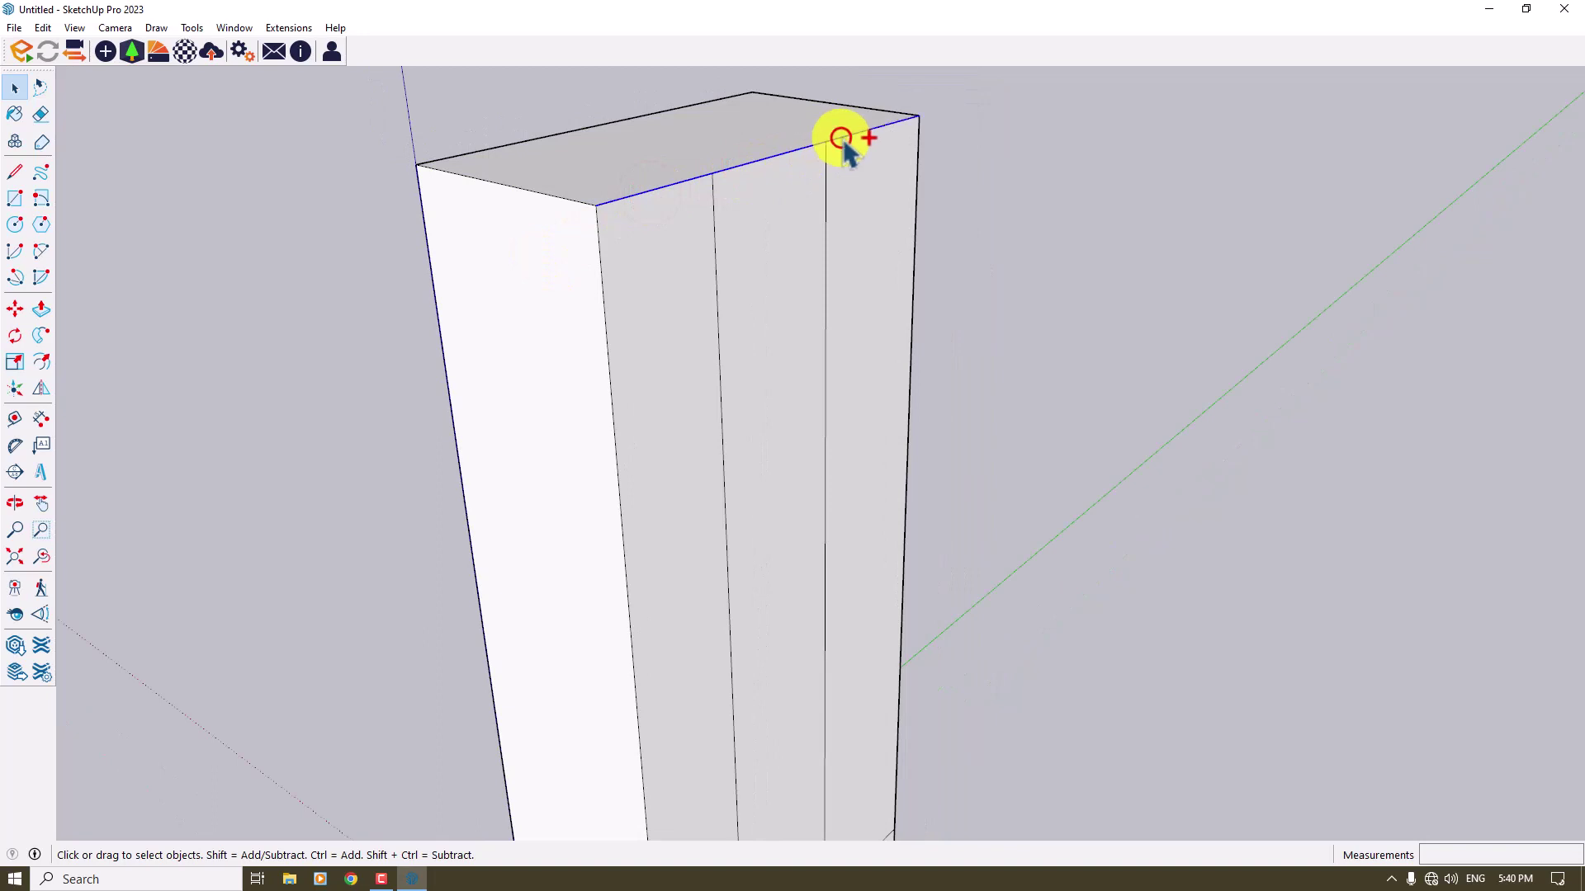
click(15, 307)
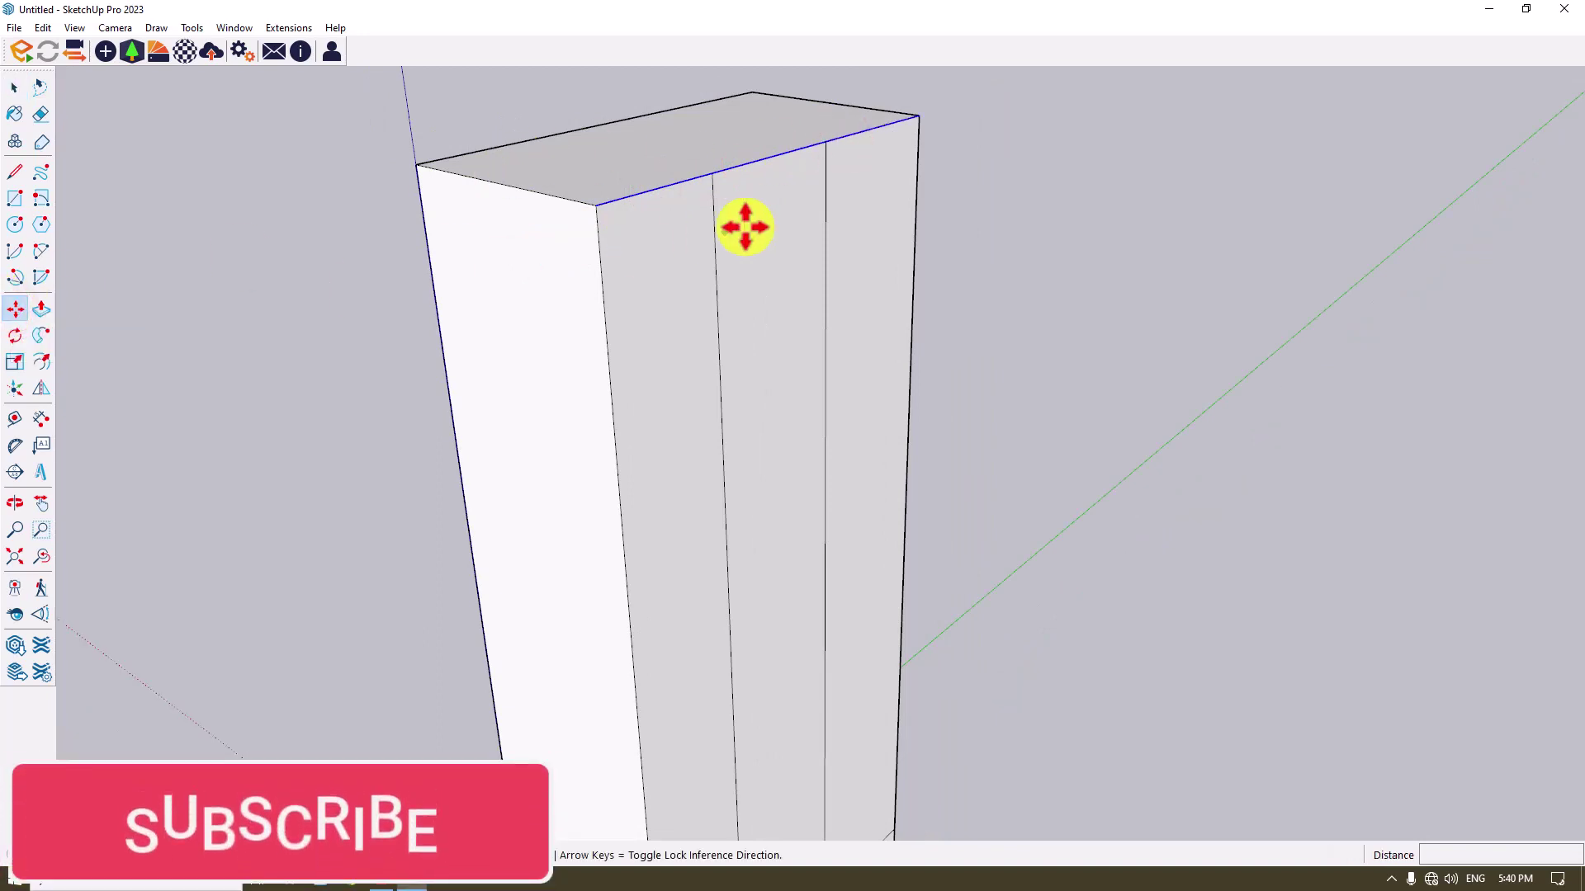
scroll(920, 124, down, 3)
click(920, 119)
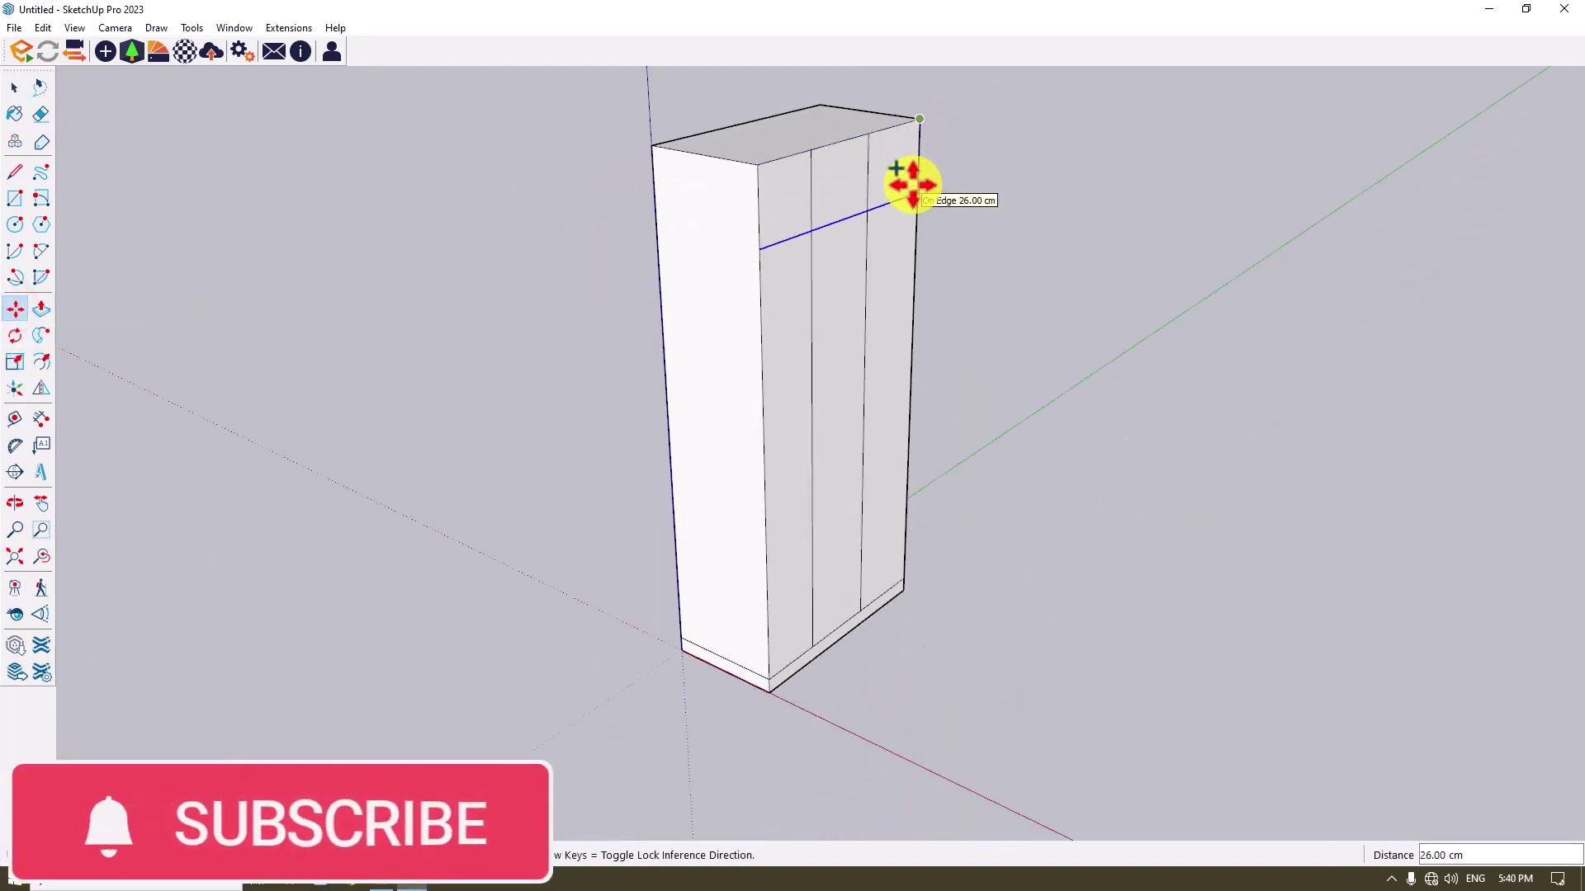
text(30)
key(Return)
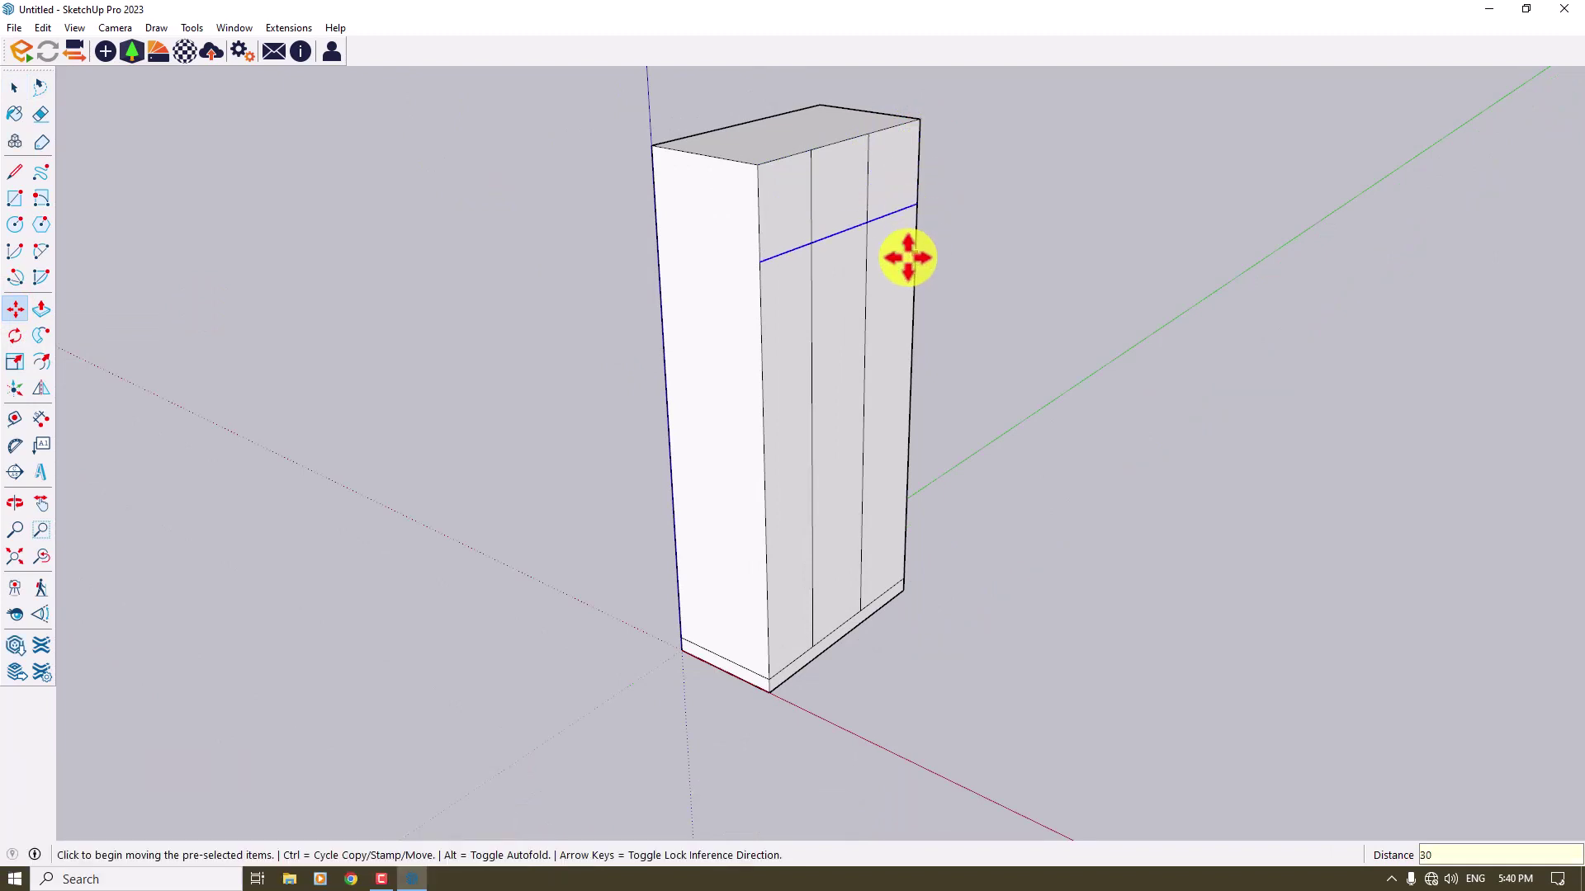
middle_drag(988, 329, 633, 297)
key(space)
click(993, 363)
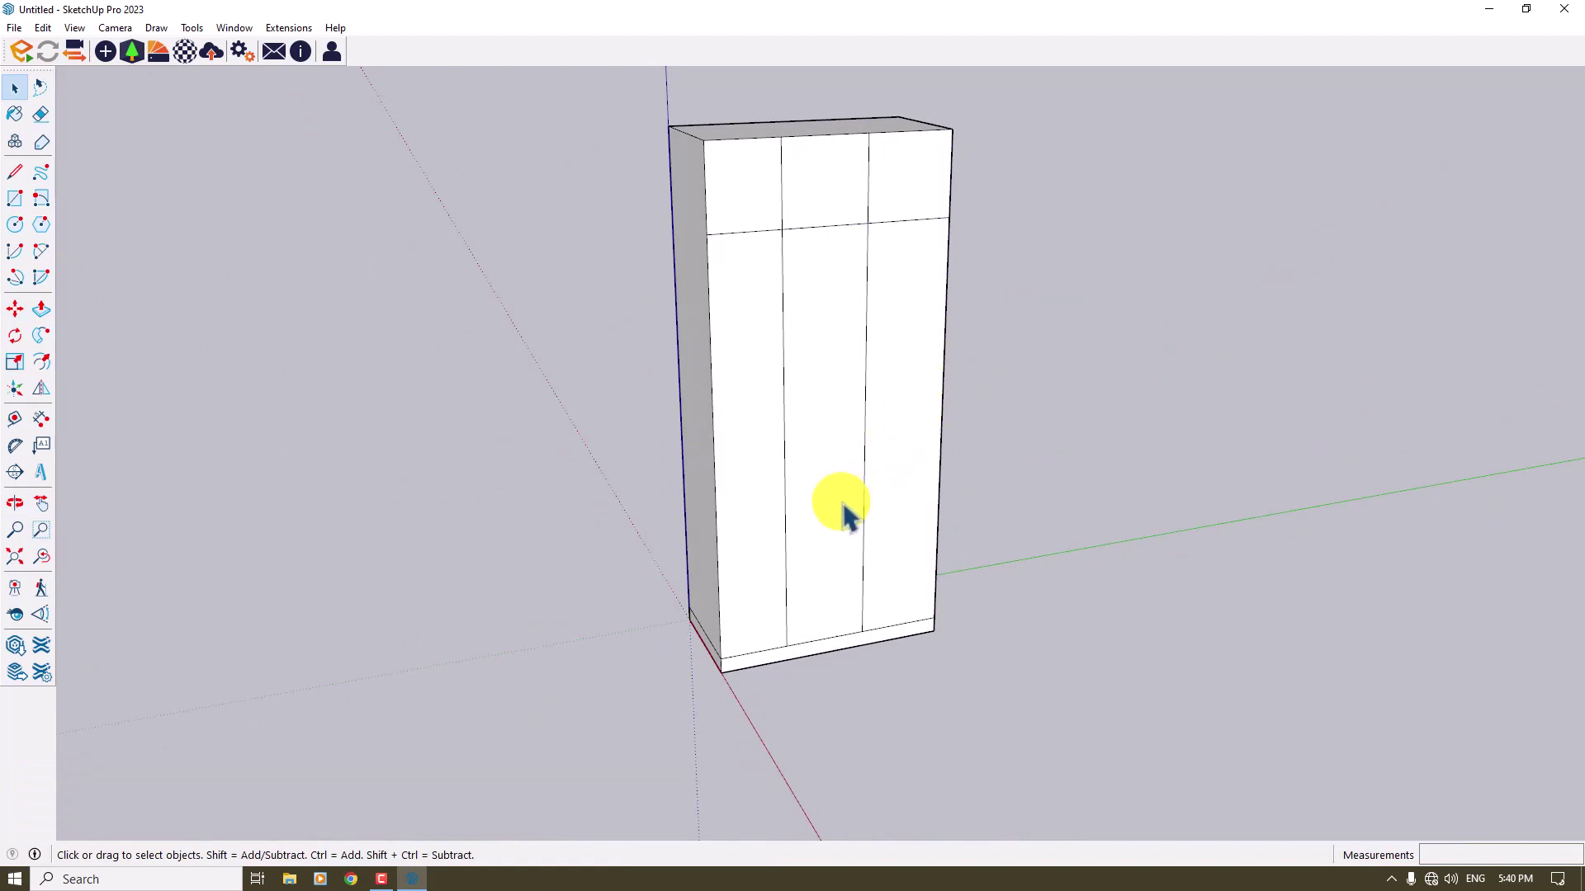
scroll(842, 507, up, 3)
Copy the middle panel's bottom edge upward, setting the distance to 60 cm.
click(835, 667)
click(15, 308)
key(ctrl)
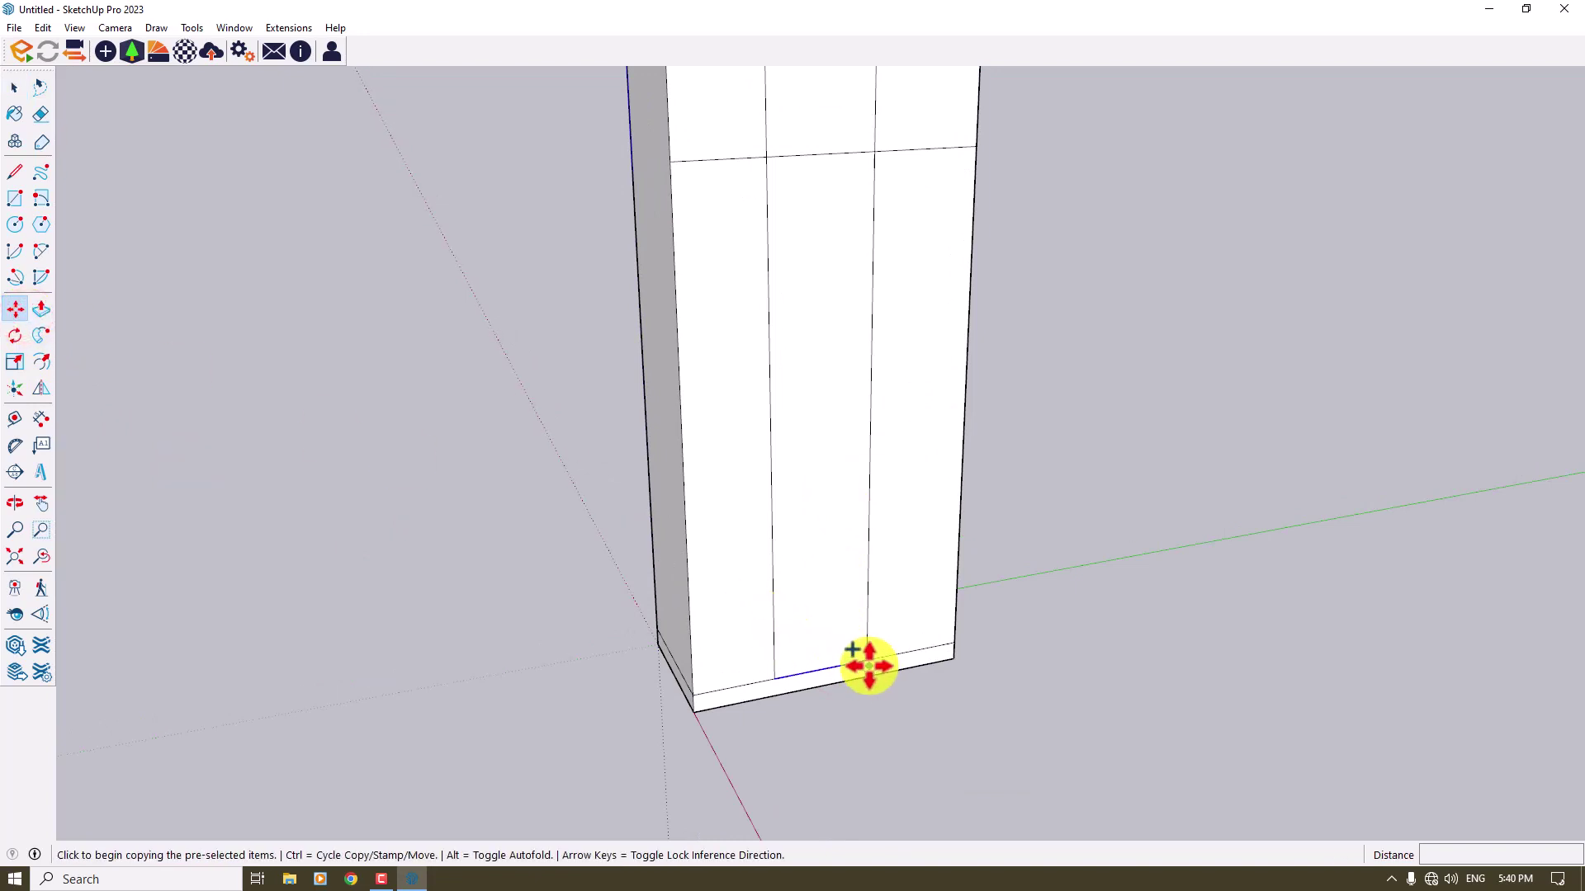
click(866, 660)
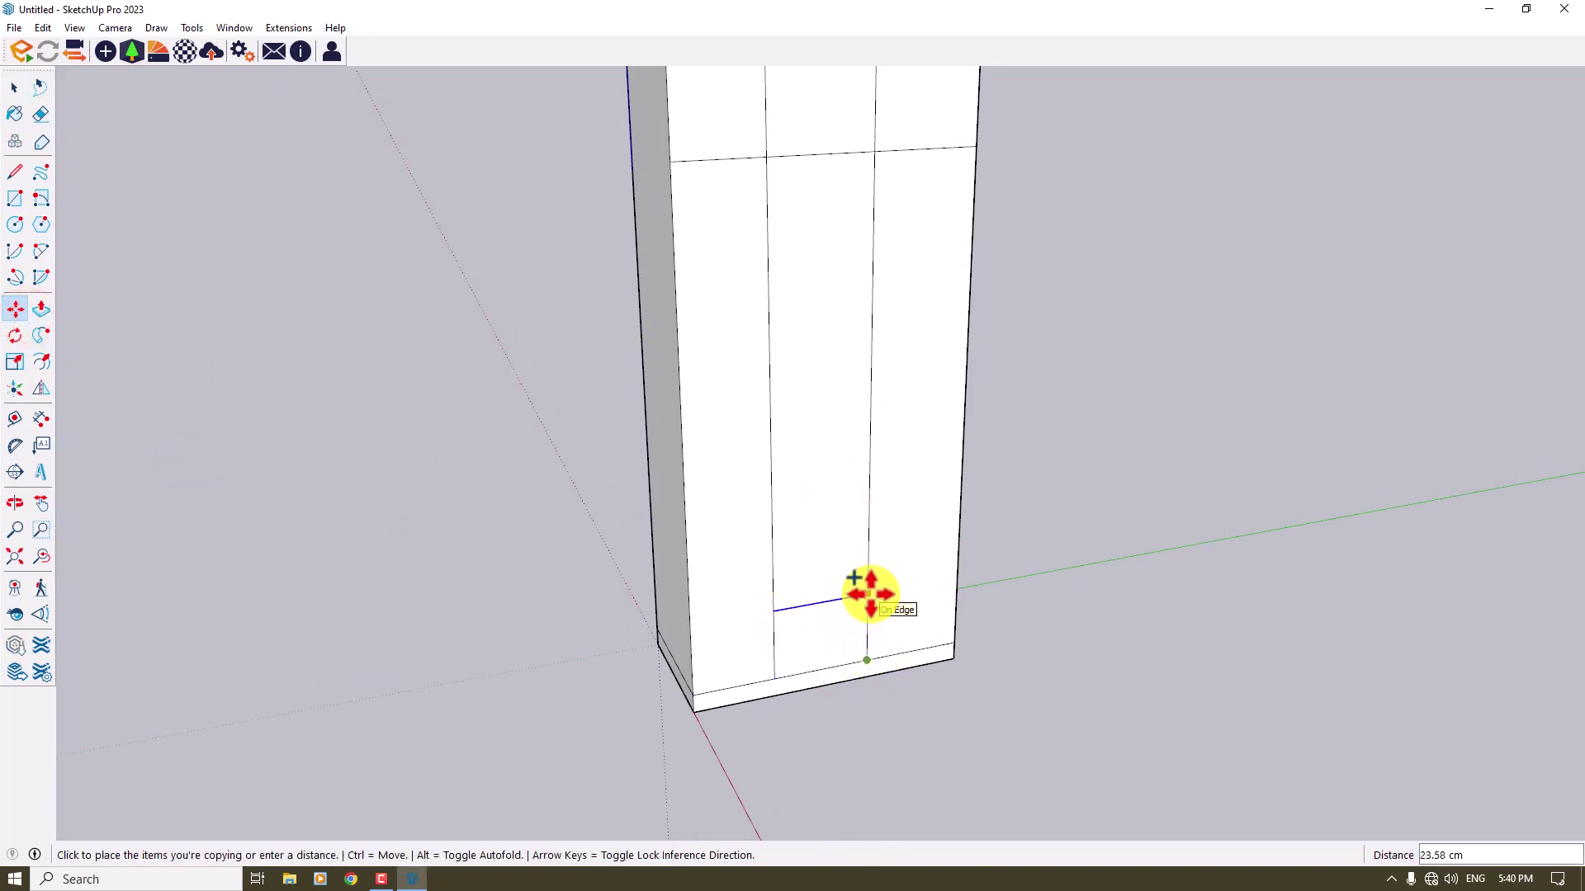
text(80)
key(Return)
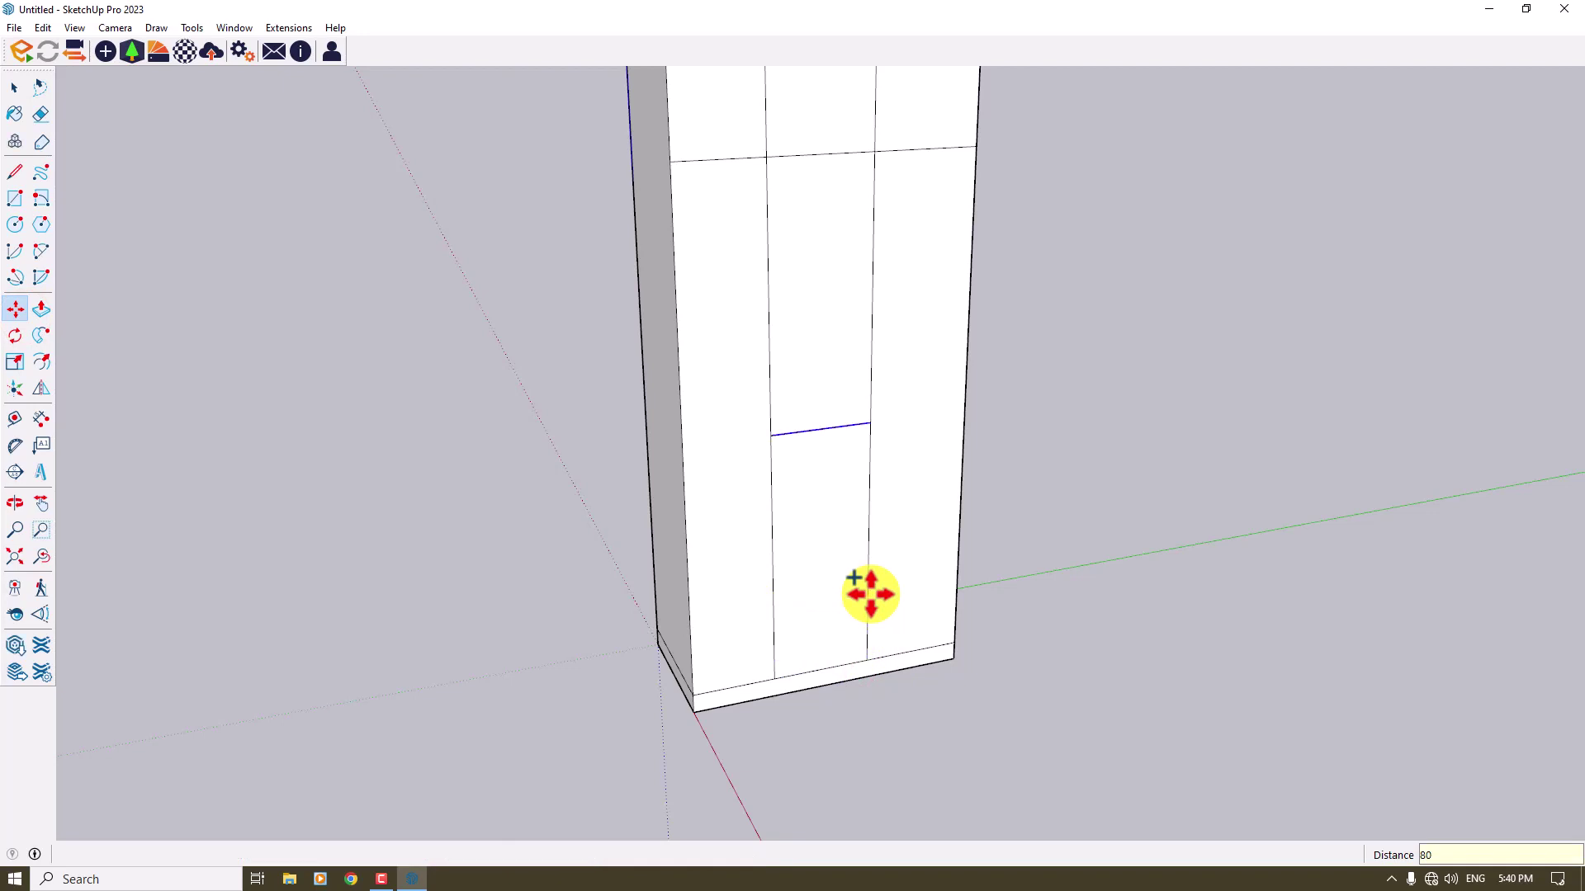
key(Return)
Copy that edge 20 cm down twice to create three drawer fronts.
key(ctrl)
click(869, 486)
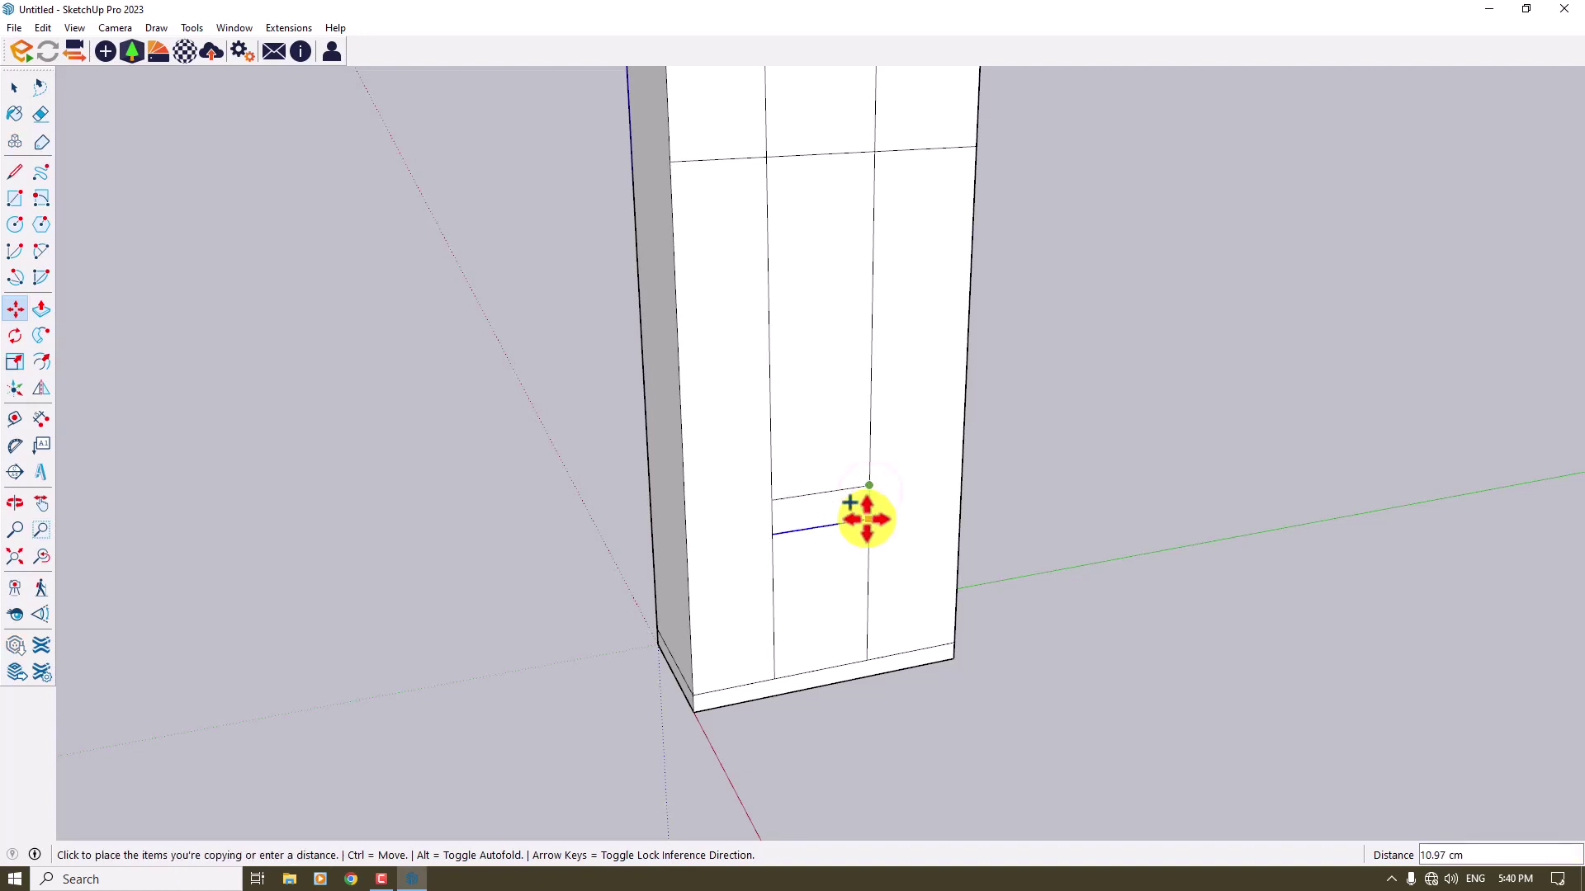
text(20)
key(Return)
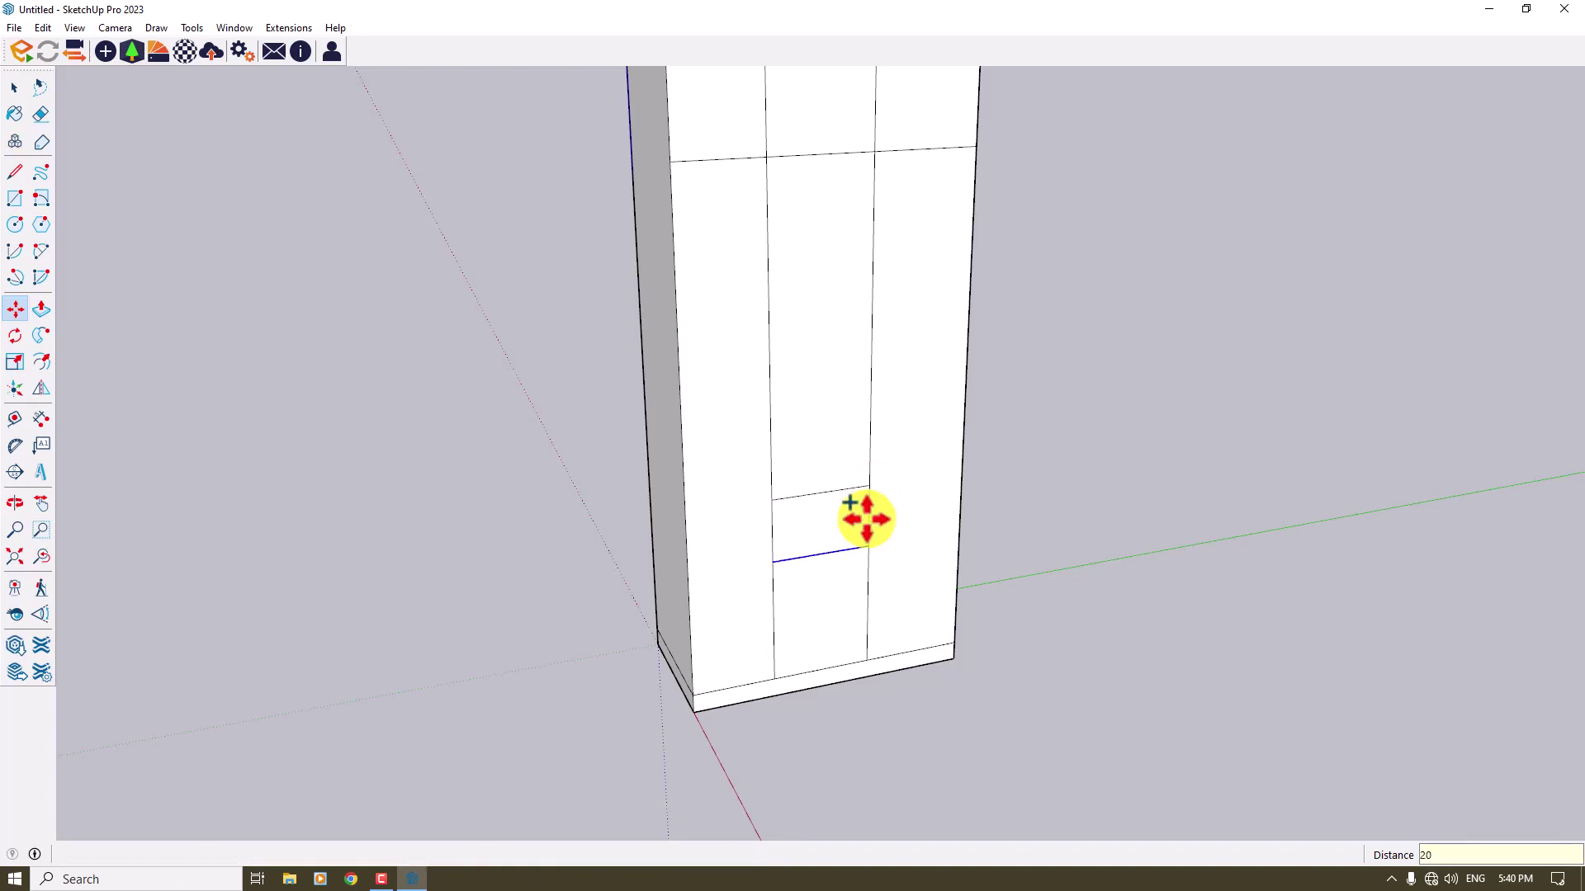
key(Return)
Offset an inset outline on the top-left cubby and repeat it on the middle and right cubbies.
key(space)
scroll(863, 578, down, 2)
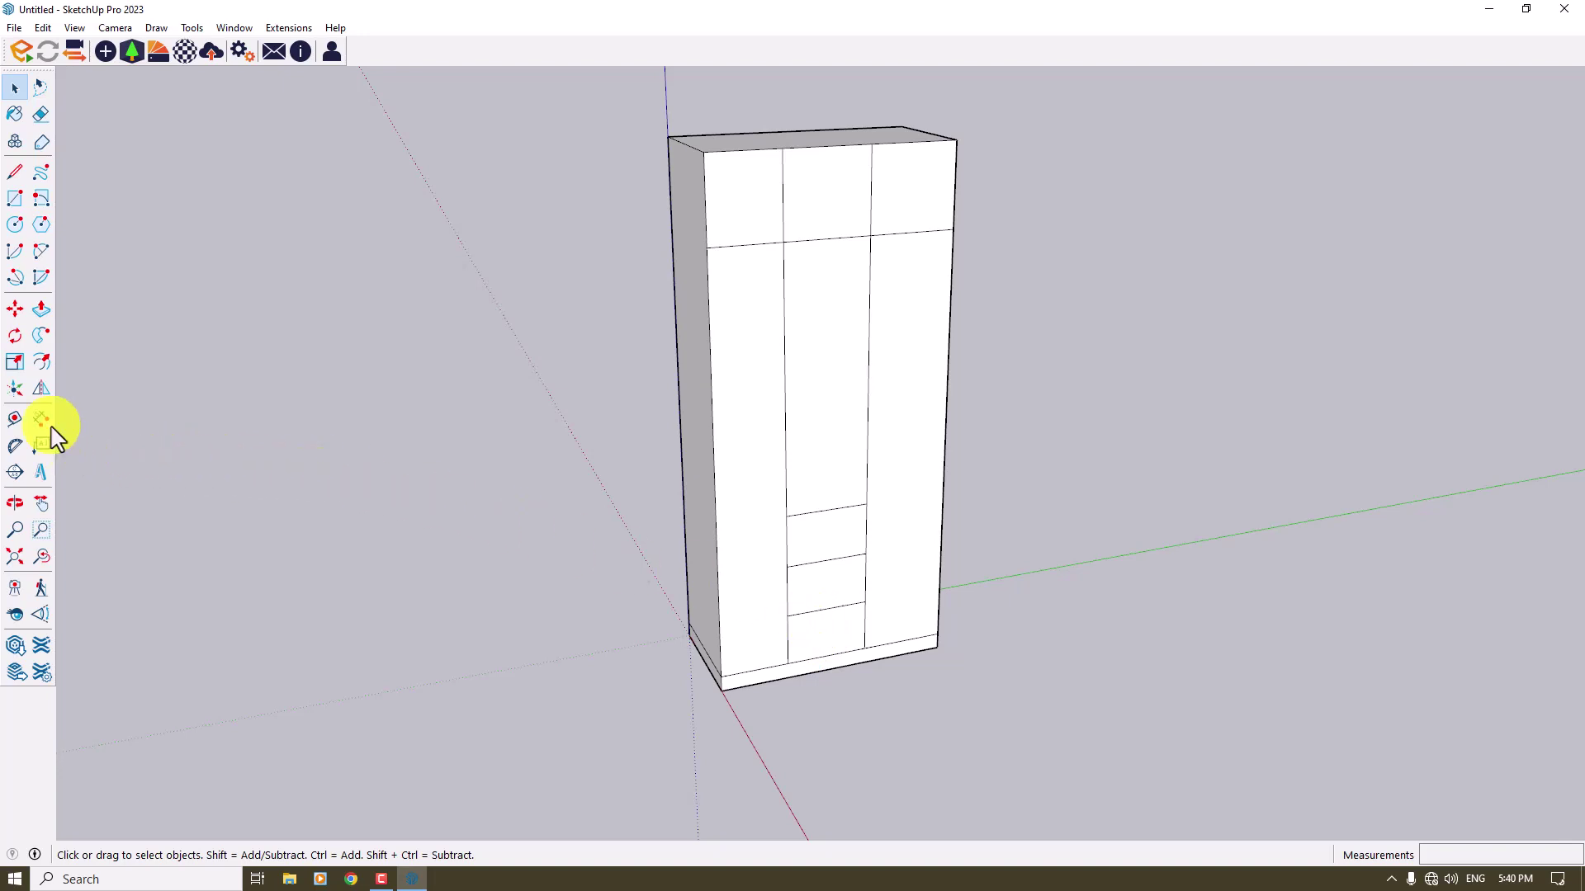
click(41, 361)
scroll(702, 223, up, 3)
click(704, 252)
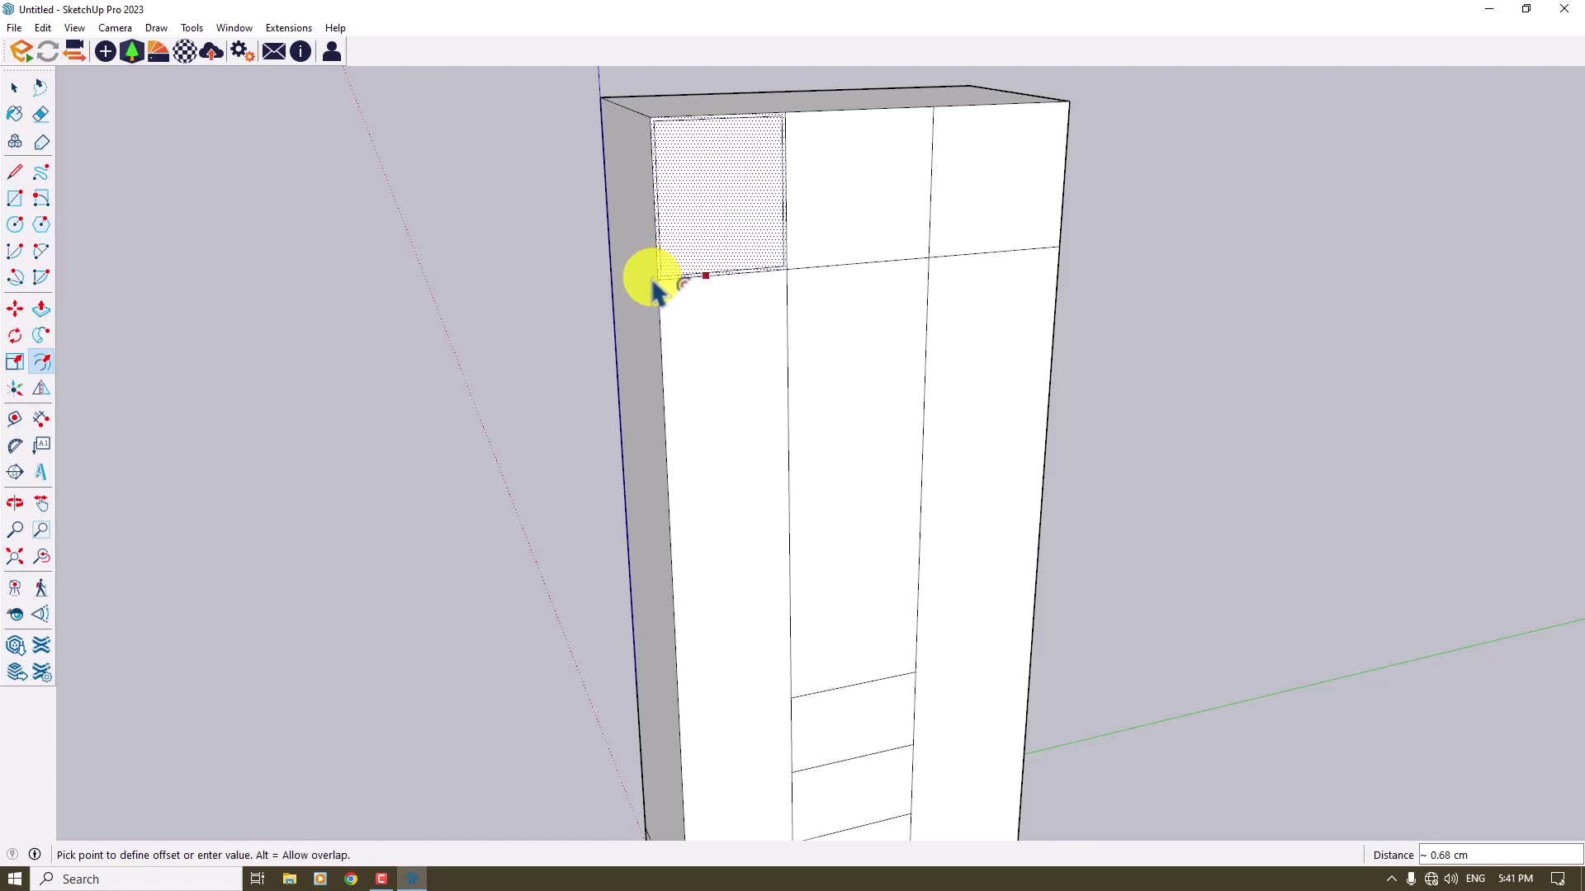
click(653, 283)
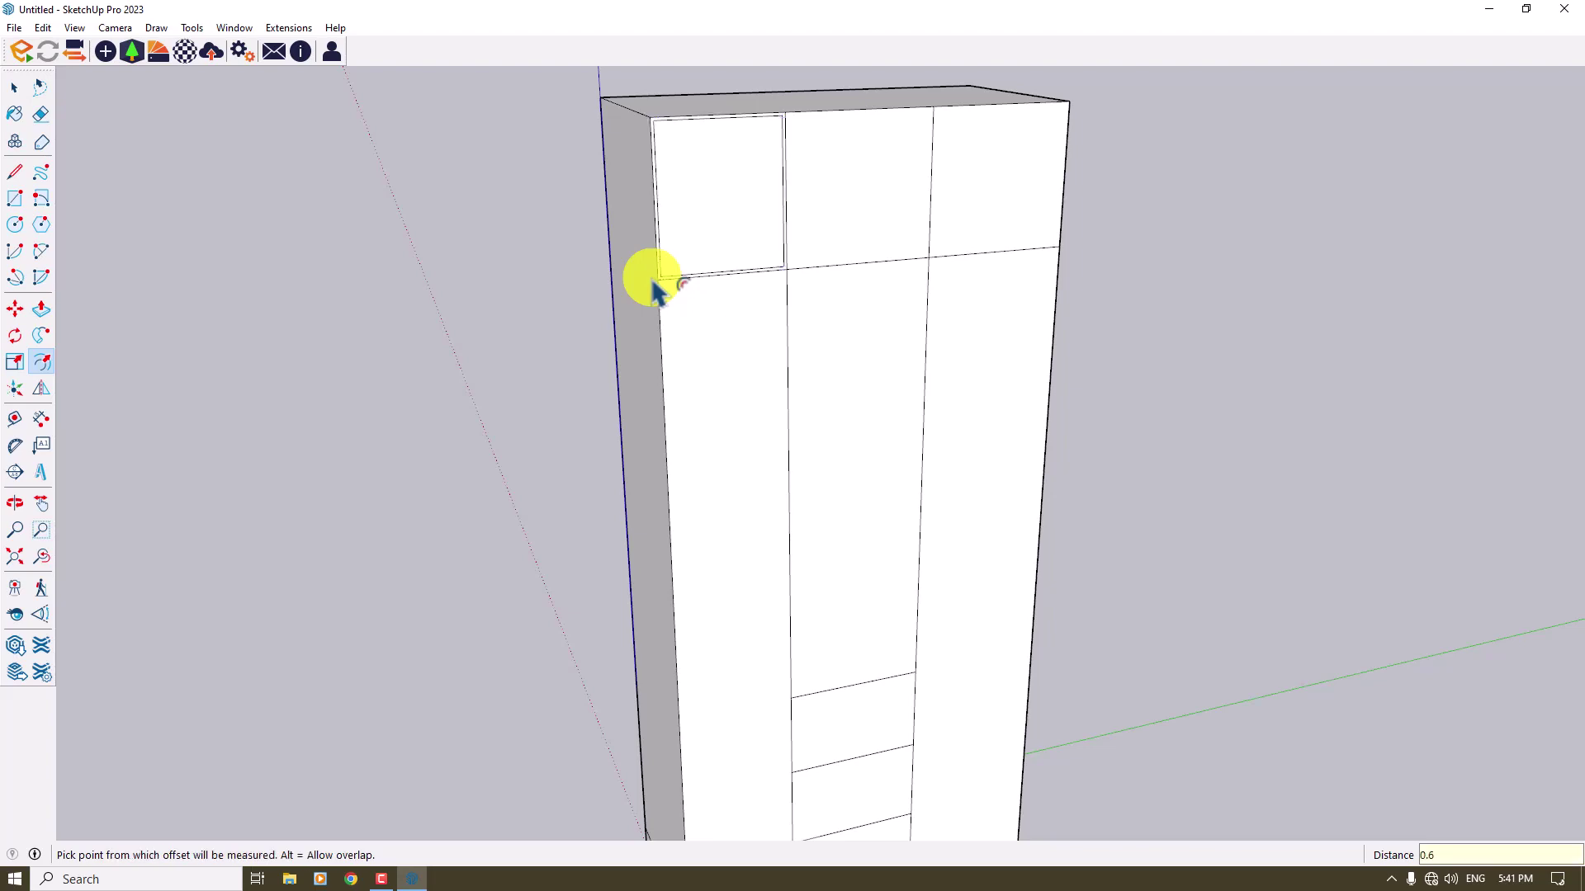
double_click(884, 215)
double_click(980, 212)
Repeat the inset outline on the three tall panels and the three drawer fronts.
double_click(980, 307)
double_click(891, 317)
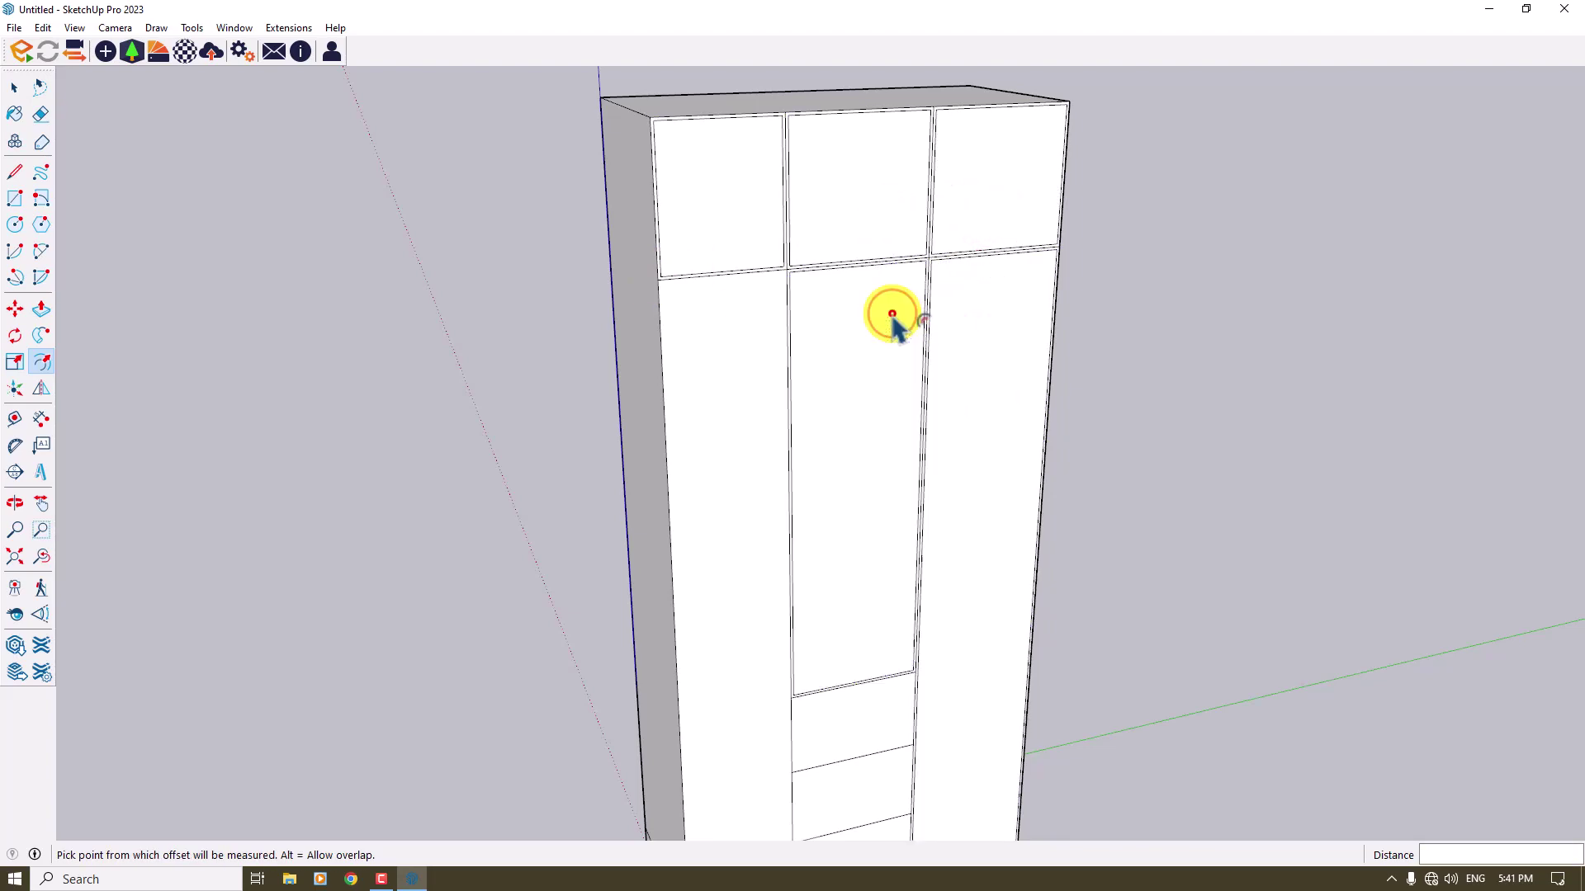
double_click(693, 424)
scroll(799, 241, down, 3)
scroll(807, 510, up, 3)
double_click(817, 619)
double_click(817, 541)
double_click(822, 466)
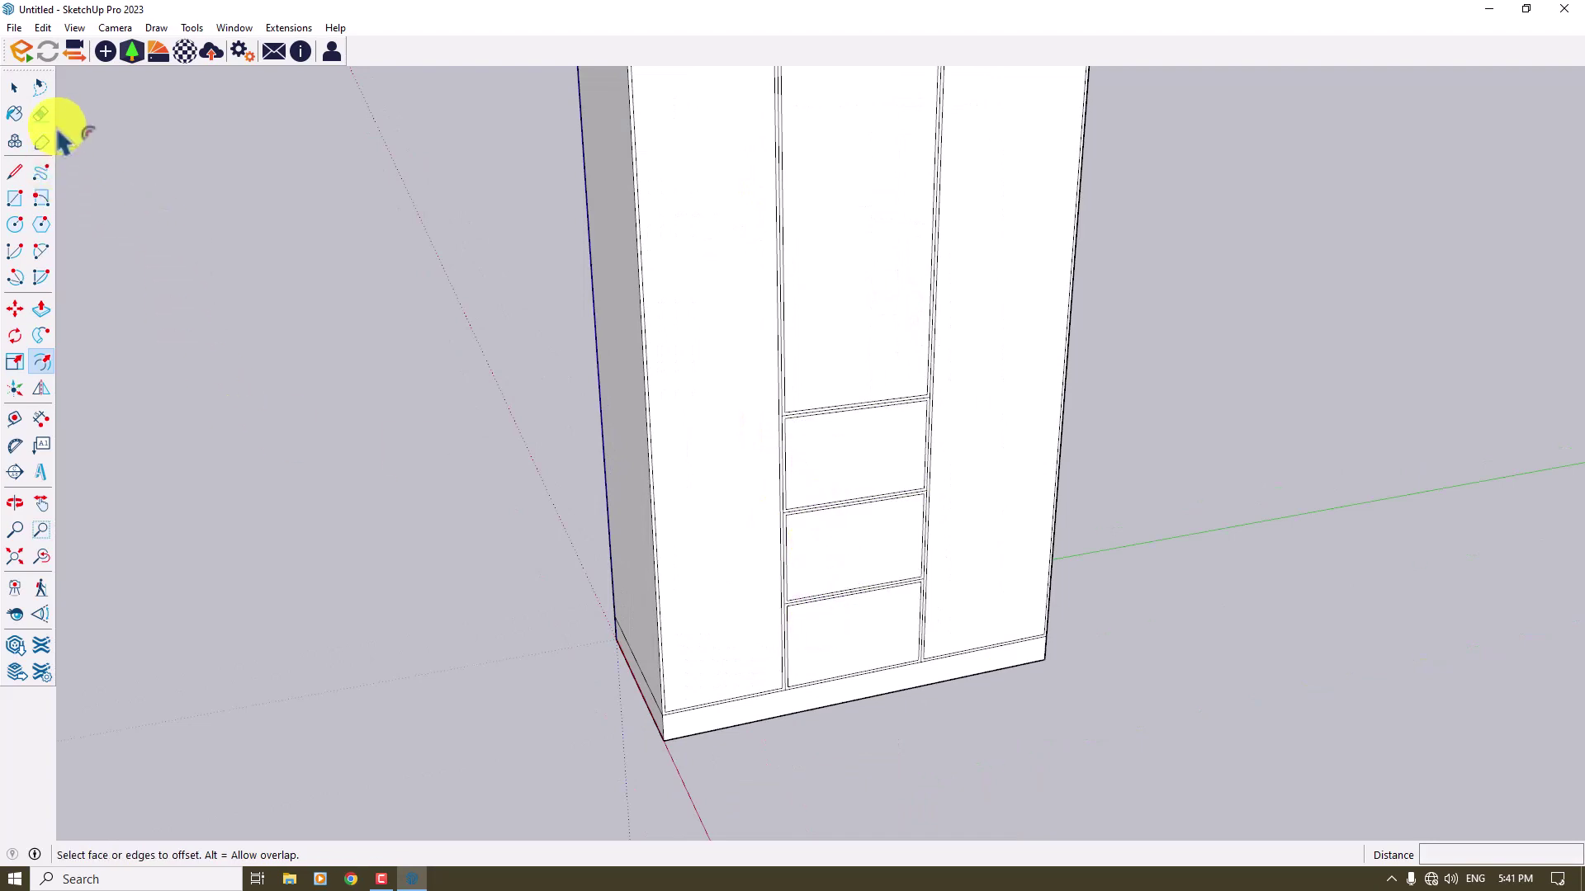
Erase the overlapping edges at the drawer junction, the divider and the drawer rail.
scroll(782, 591, up, 4)
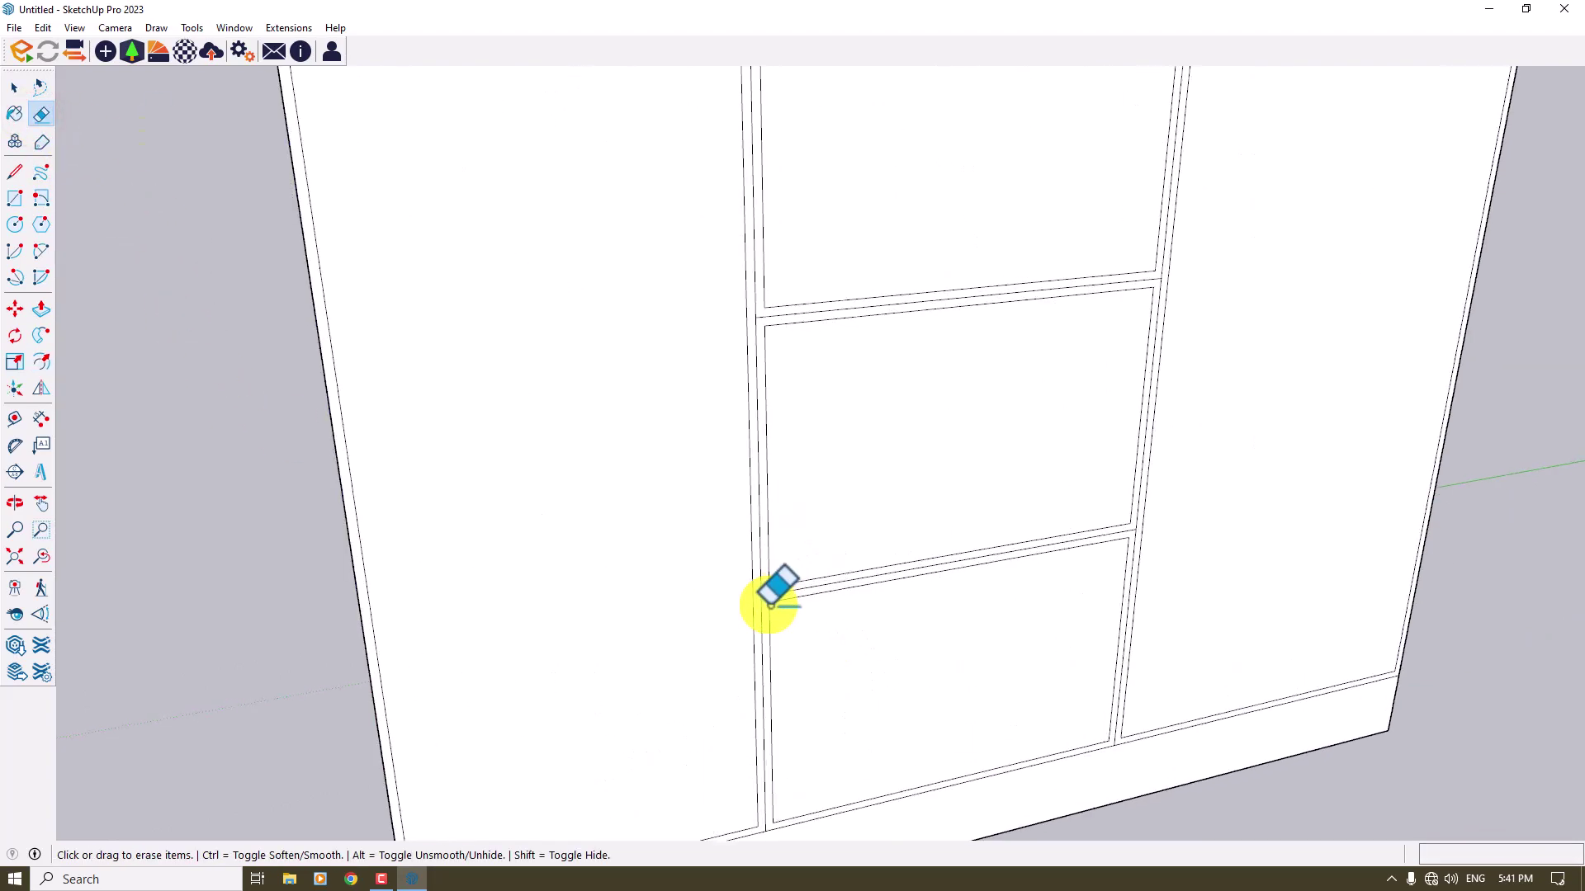
drag(763, 592, 761, 569)
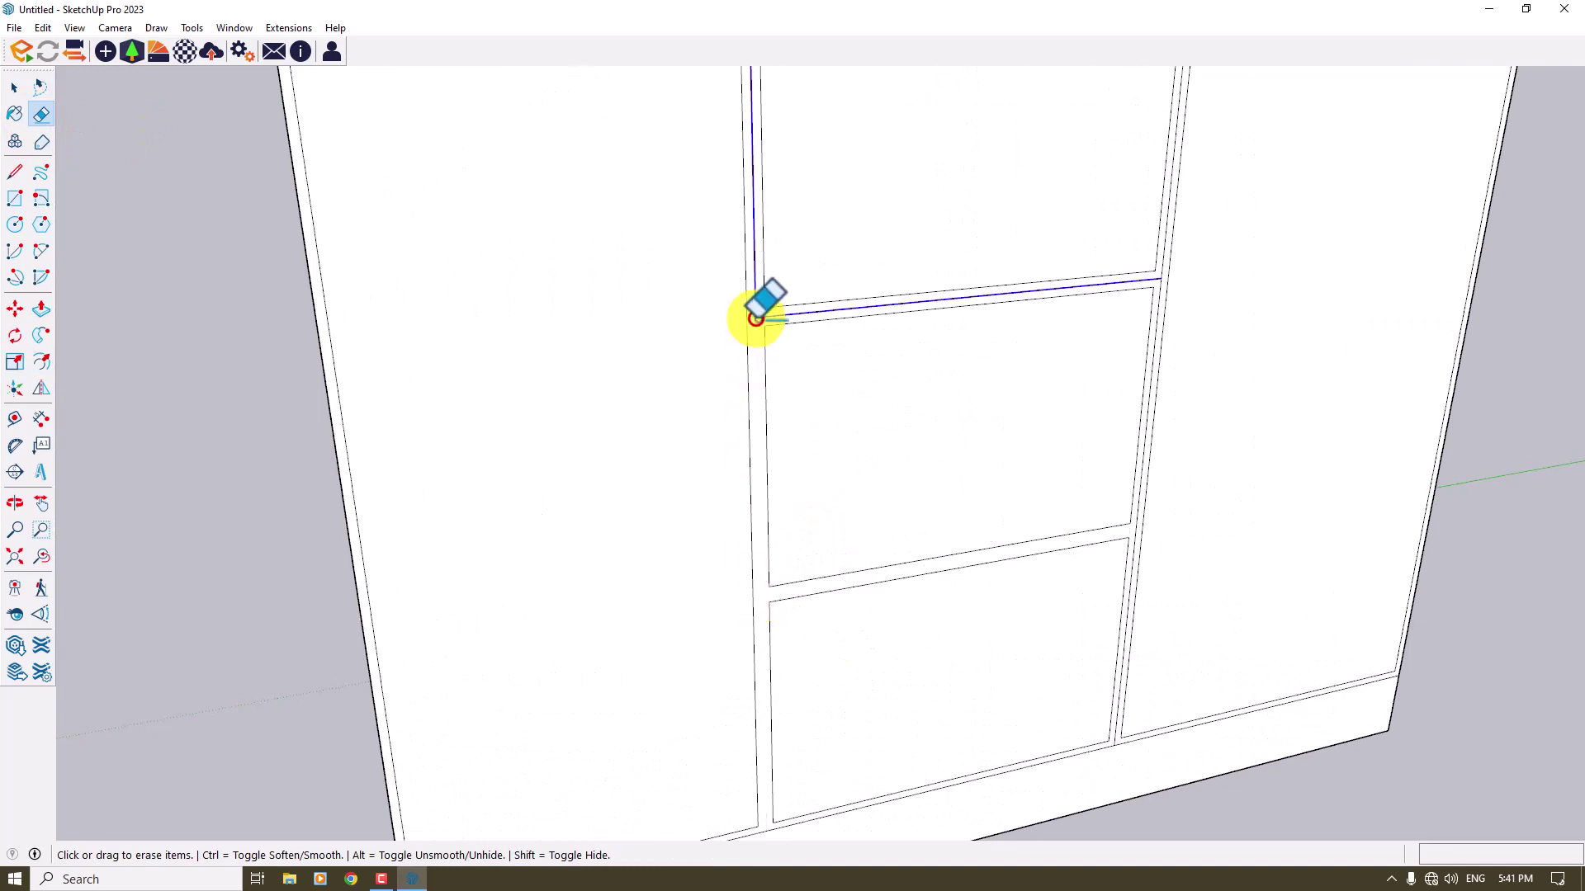
drag(756, 318, 758, 321)
scroll(850, 639, down, 4)
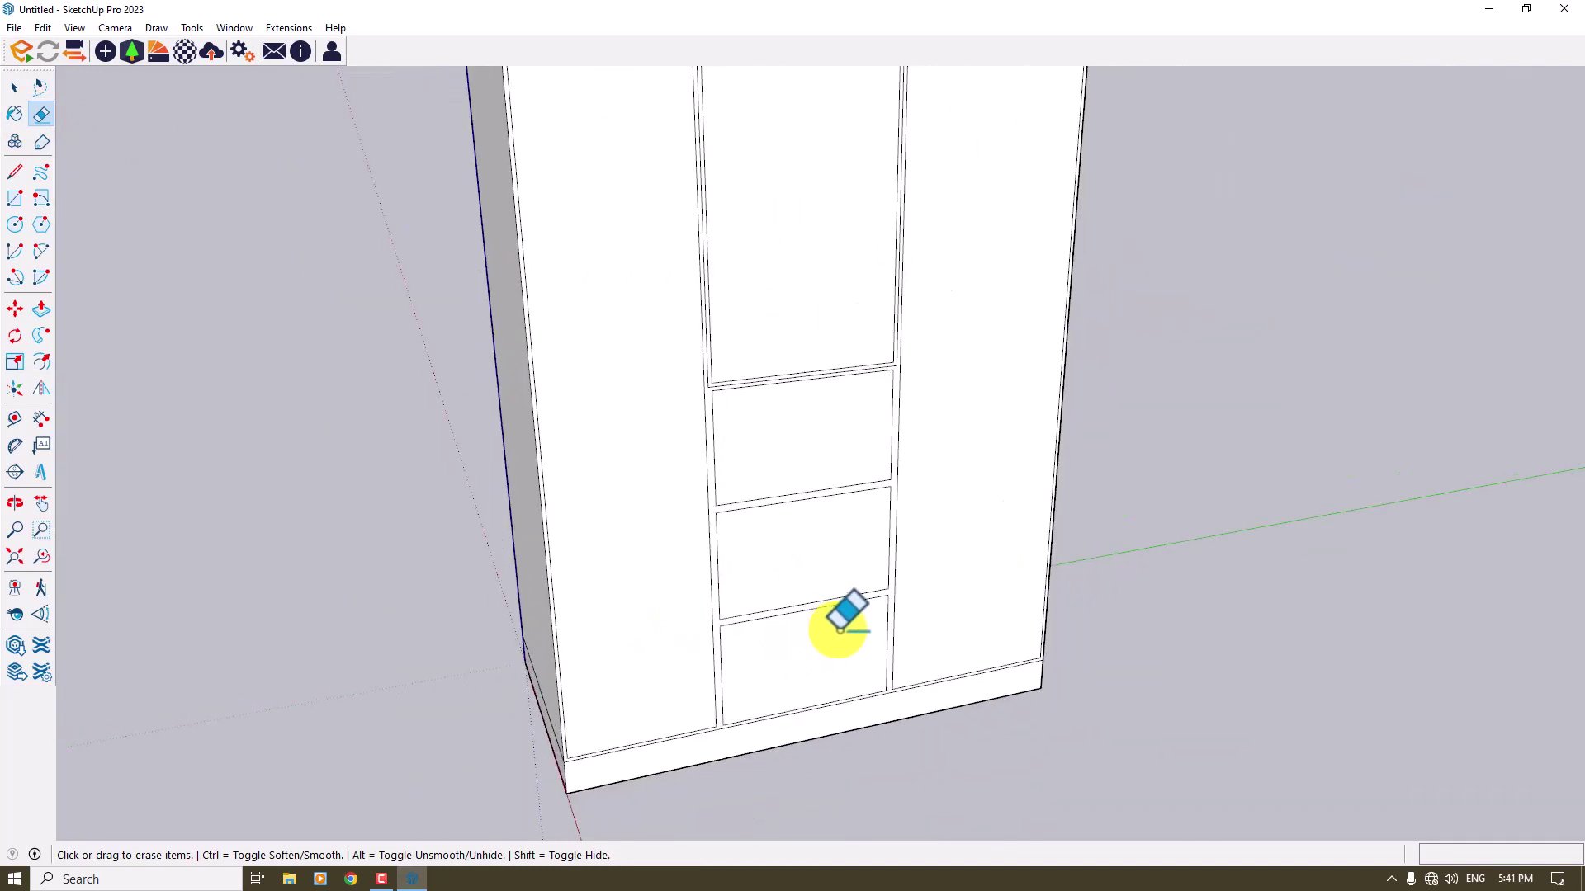
scroll(856, 495, up, 5)
click(886, 483)
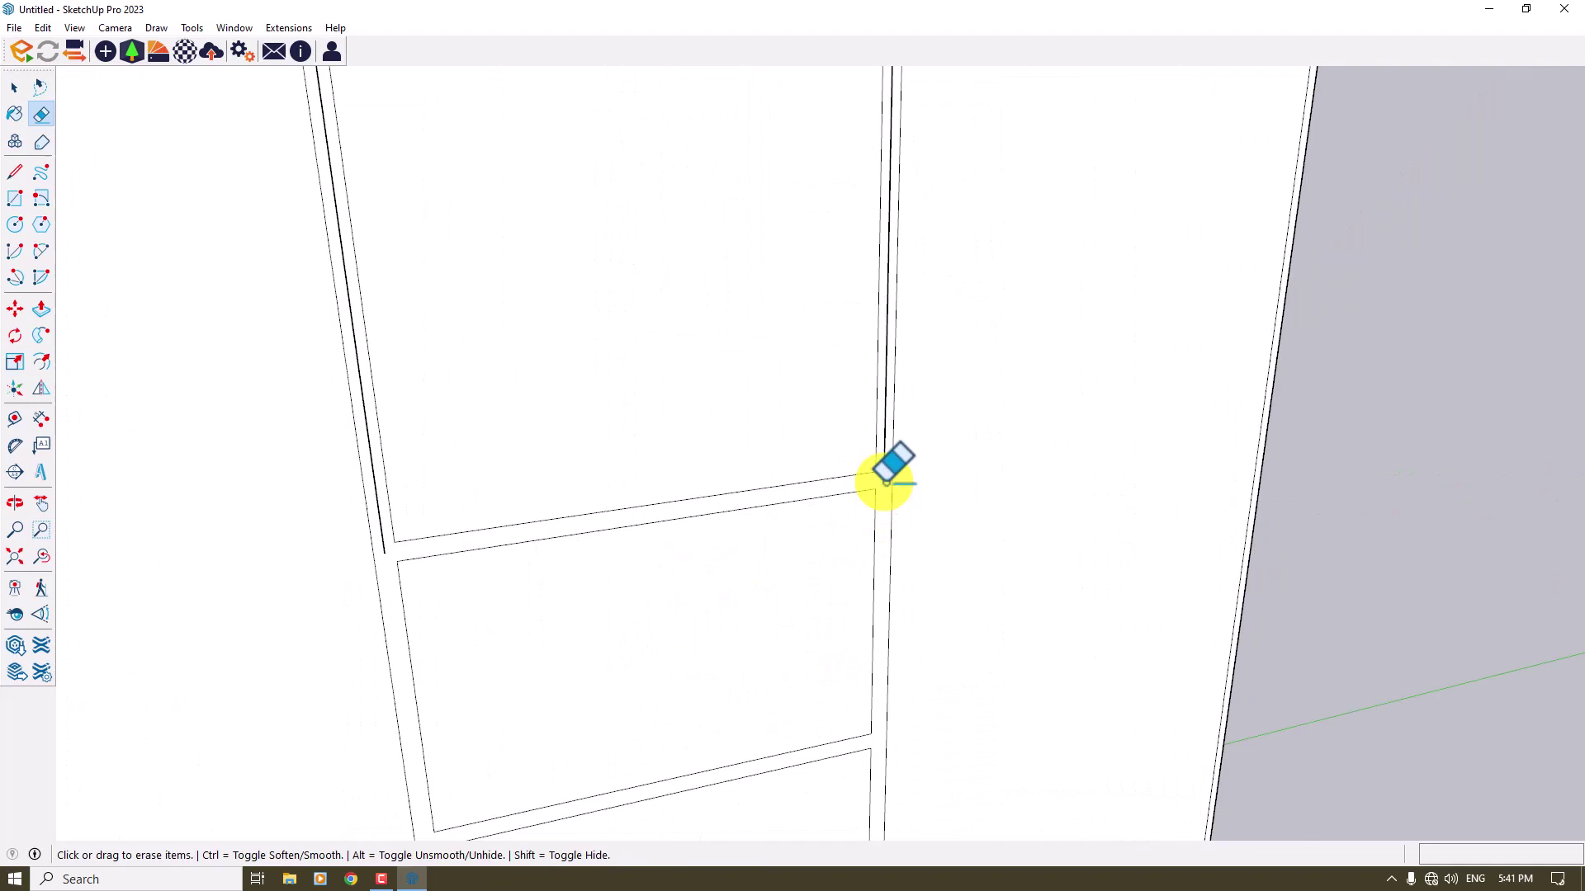
click(385, 537)
Erase the leftover middle rail edge and the stray edges at the upper junction.
scroll(710, 685, down, 5)
scroll(726, 332, up, 5)
click(759, 525)
scroll(1068, 446, down, 5)
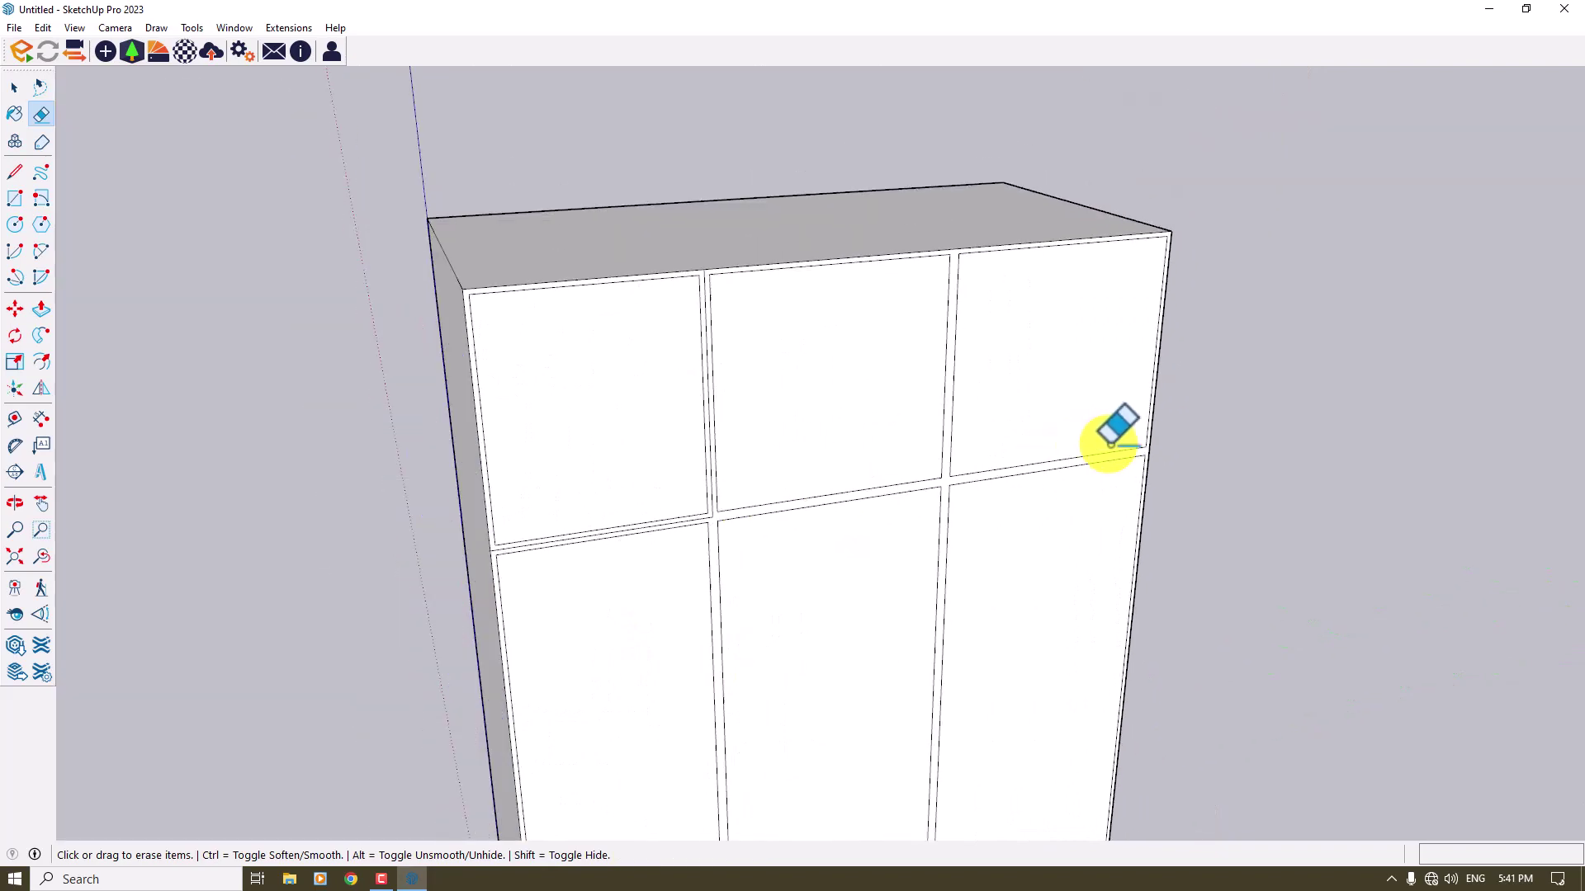
scroll(715, 534, up, 5)
click(719, 496)
scroll(742, 475, down, 5)
scroll(754, 677, up, 5)
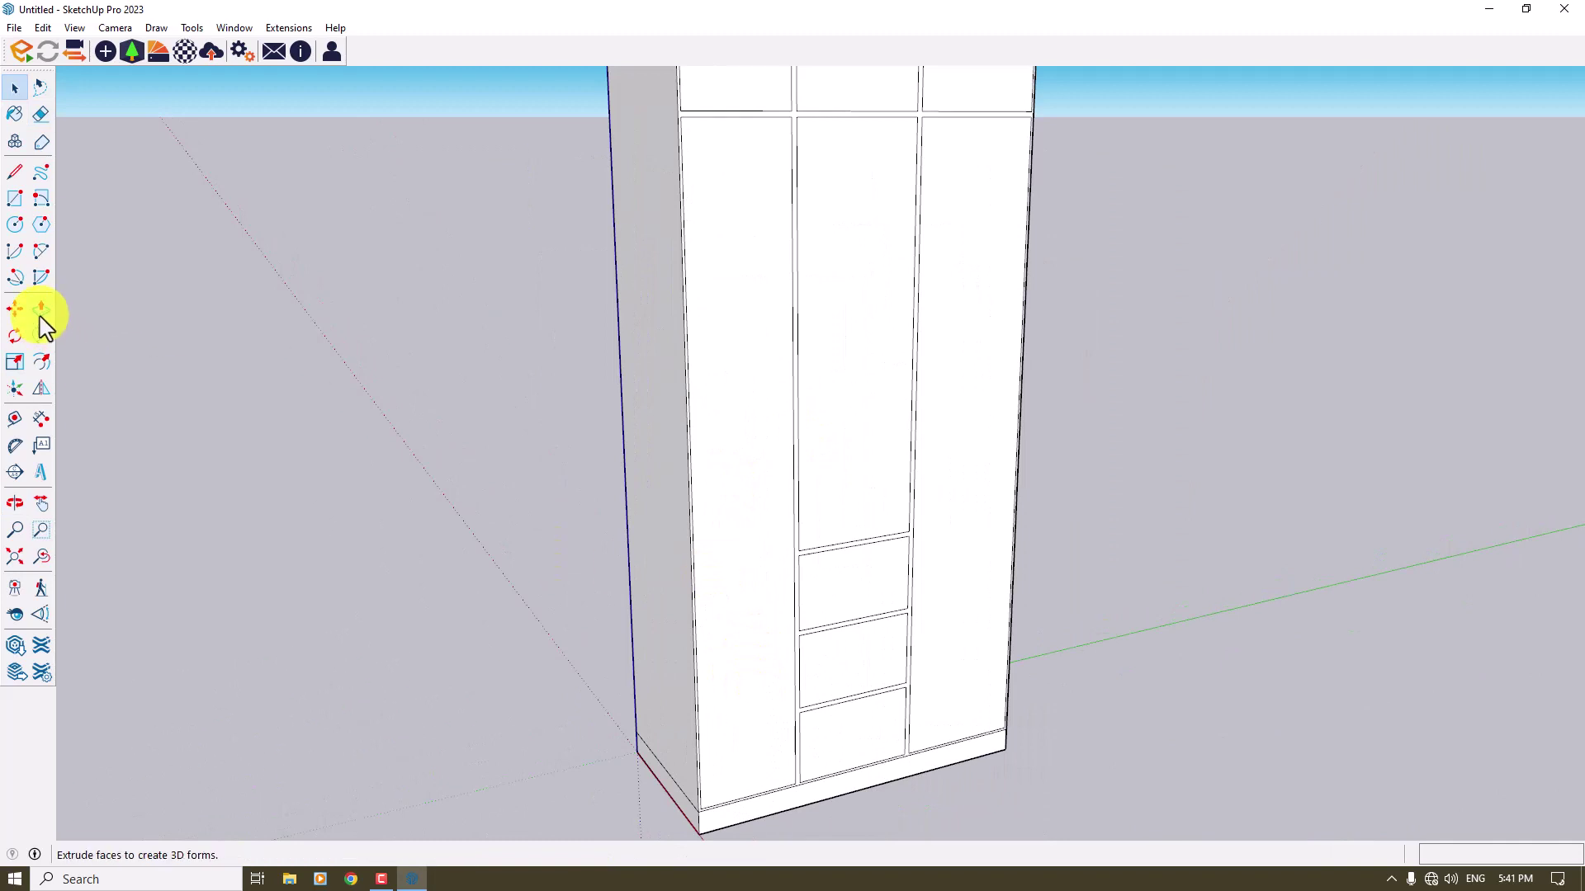
Push the top-left cubby face inward and recess the other cubbies and tall panels equally.
click(41, 318)
scroll(718, 311, down, 2)
scroll(725, 240, up, 2)
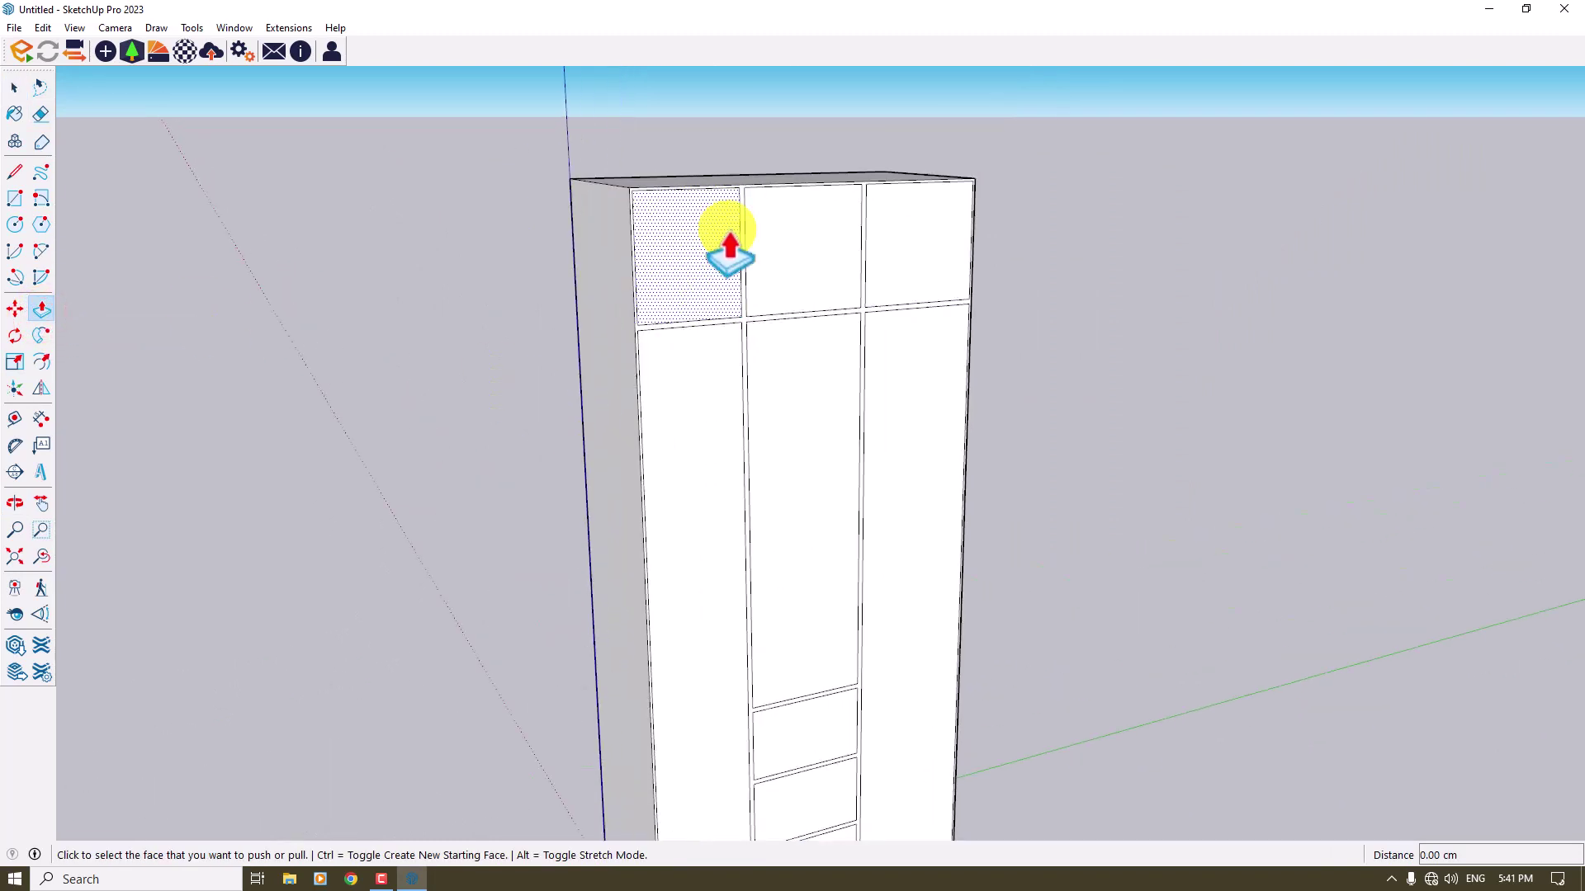
click(726, 240)
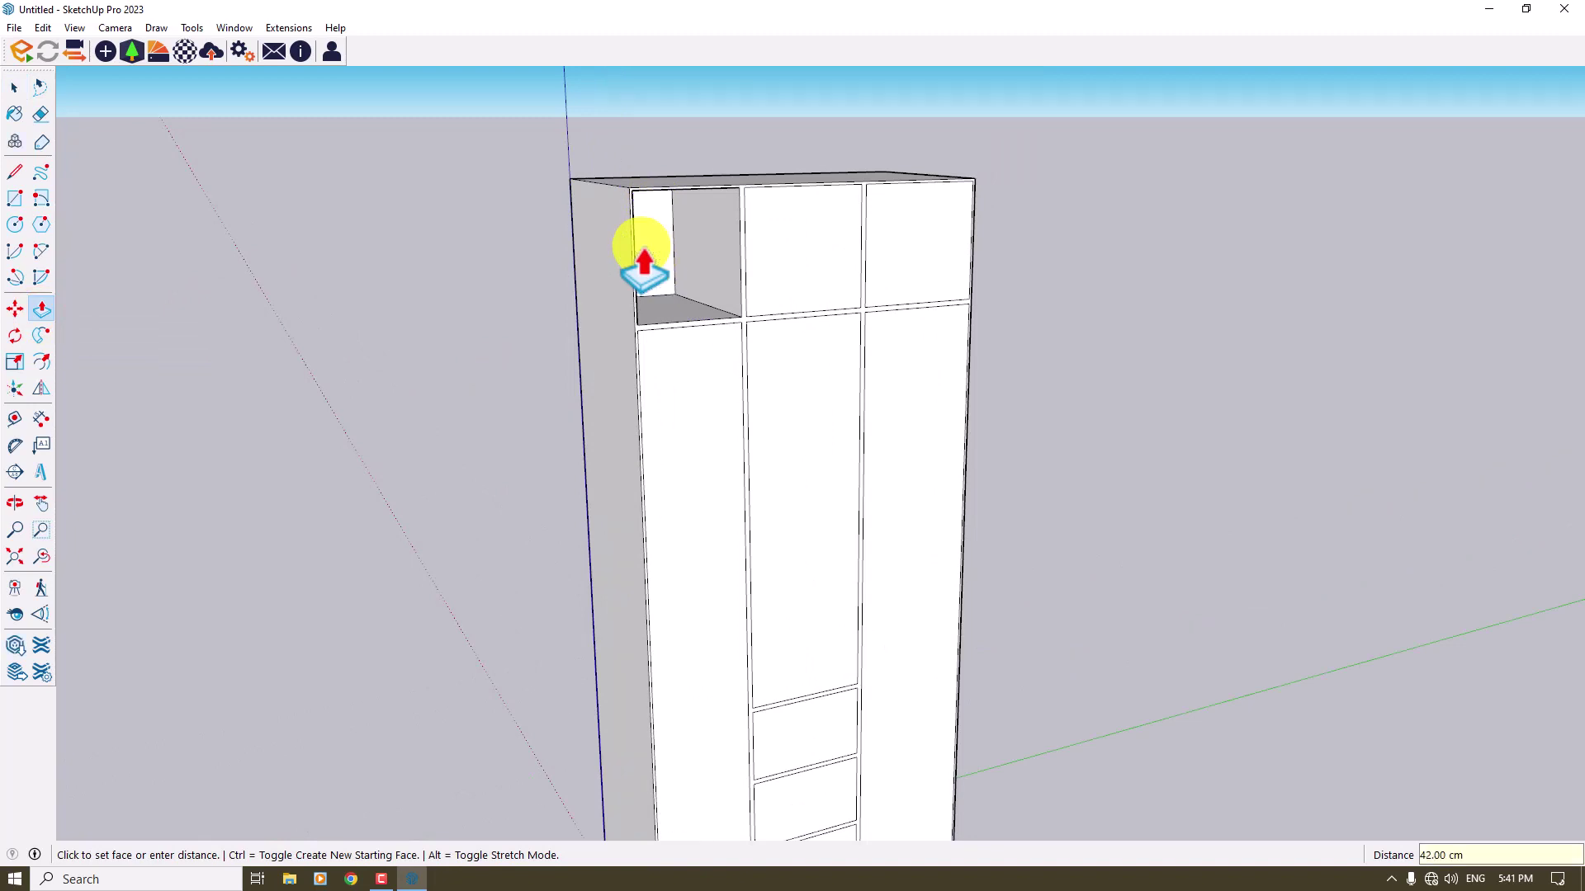
click(750, 265)
double_click(785, 265)
double_click(875, 247)
double_click(878, 357)
double_click(810, 375)
double_click(704, 425)
Push back the three lower compartment faces of the middle column to the same depth.
shift+middle_drag(735, 834, 739, 553)
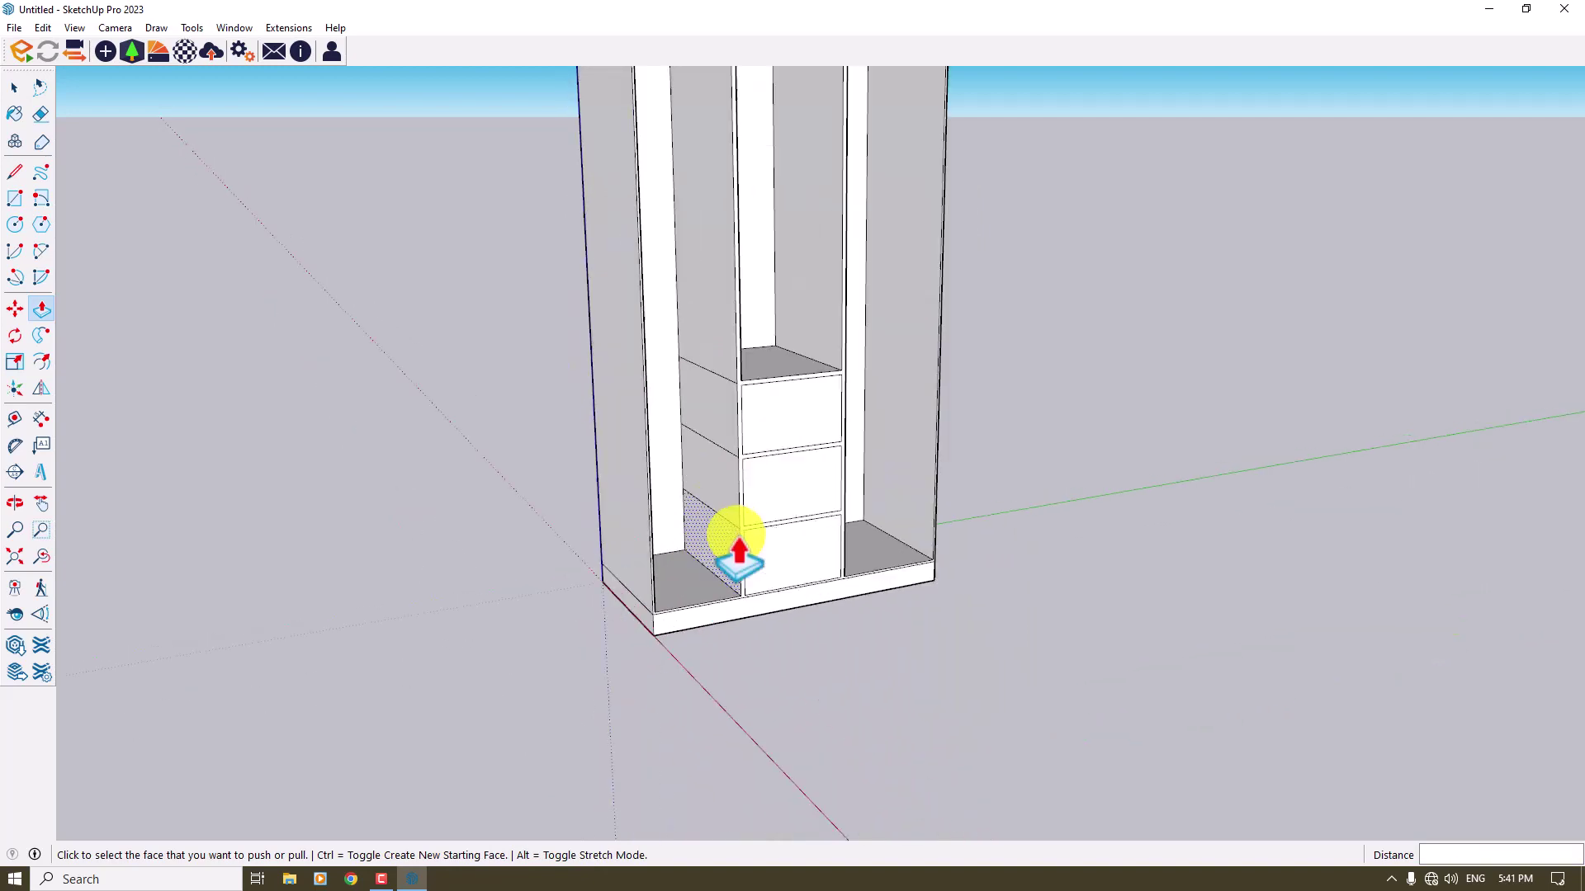
scroll(743, 537, up, 1)
double_click(766, 507)
double_click(771, 562)
double_click(785, 421)
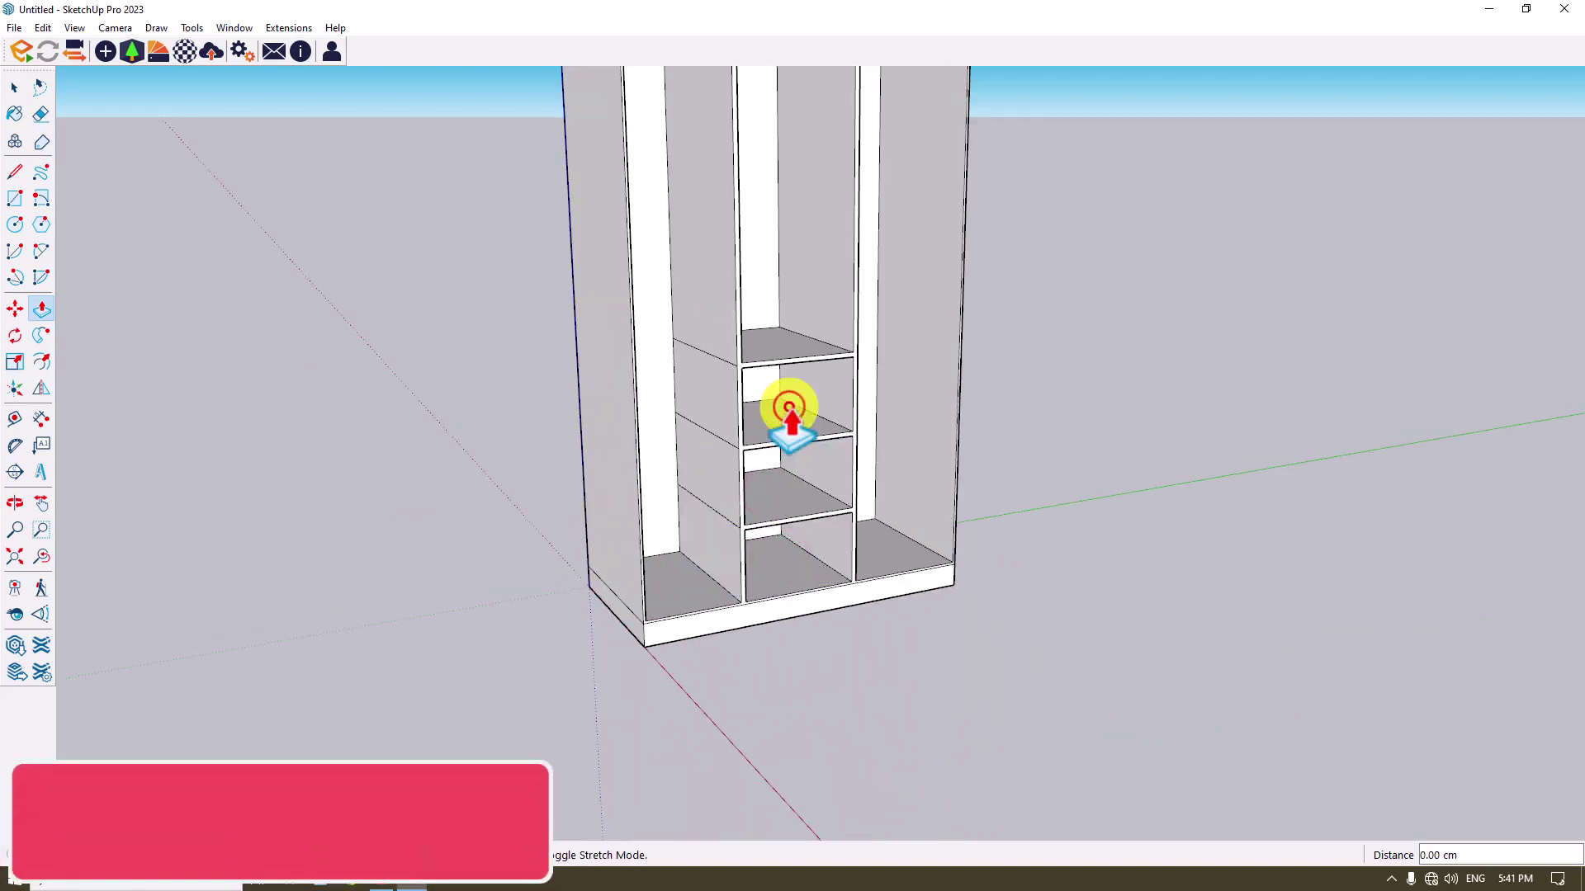
Erase the stray diagonal edges on the compartment walls and middle divider, then orbit the wardrobe.
click(40, 114)
drag(700, 342, 716, 536)
middle_drag(974, 508, 793, 520)
mouse_move(813, 522)
mouse_down()
mouse_move(843, 365)
mouse_move(835, 285)
mouse_up()
scroll(654, 513, down, 2)
scroll(650, 479, up, 5)
middle_drag(658, 453, 646, 331)
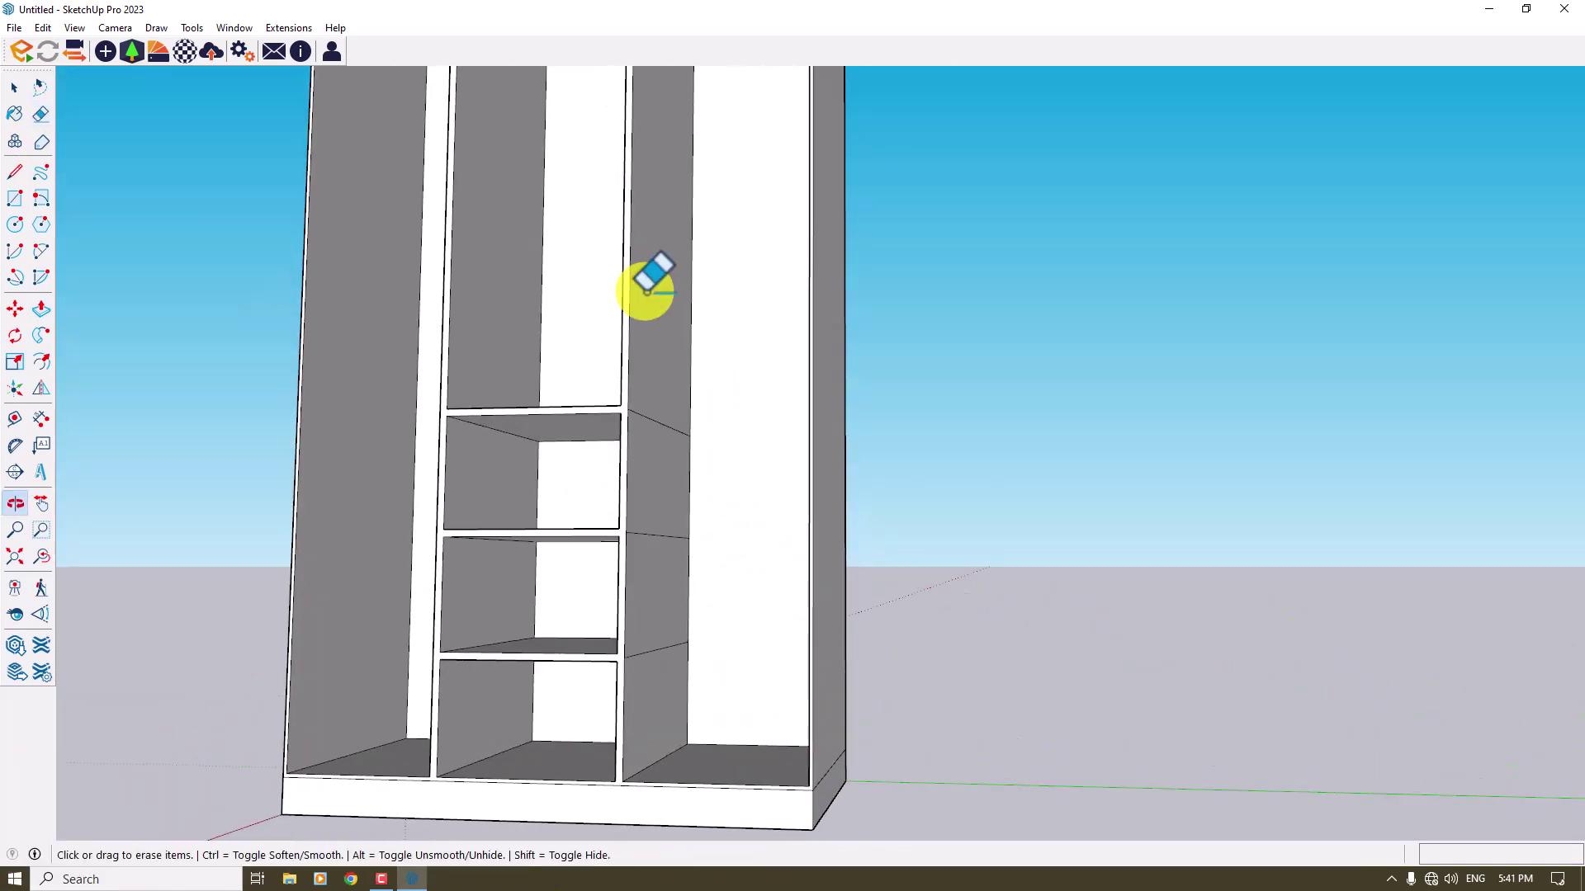
mouse_move(647, 330)
mouse_down()
mouse_move(665, 633)
mouse_move(685, 576)
mouse_up()
scroll(685, 576, down, 2)
middle_drag(685, 576, 902, 700)
scroll(849, 608, down, 3)
mouse_move(849, 609)
middle_down()
mouse_move(825, 615)
mouse_move(906, 681)
middle_up()
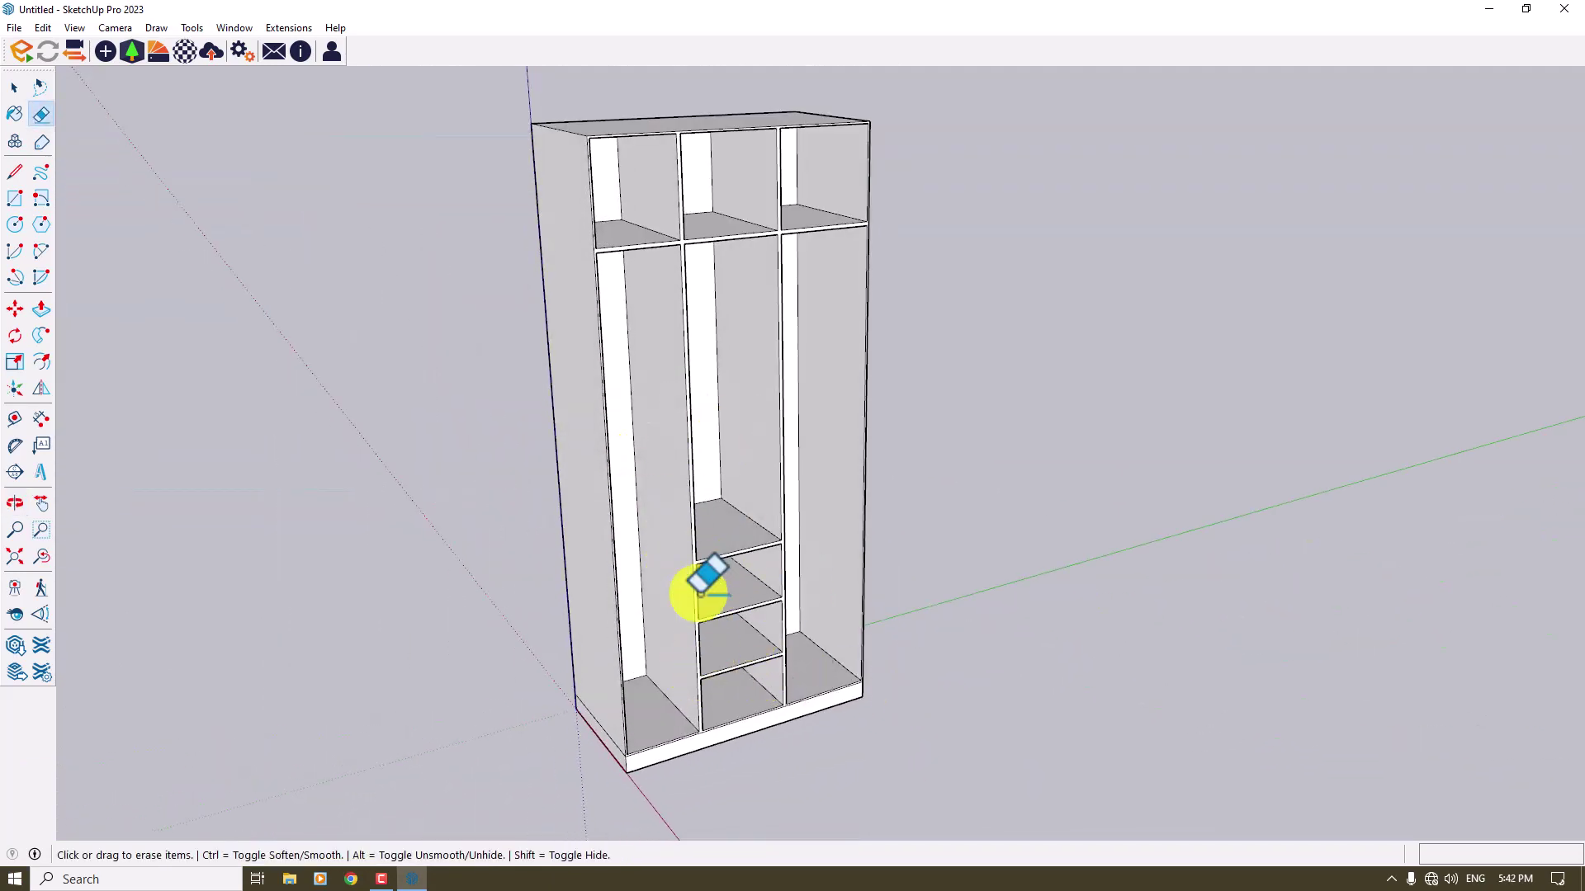
Select all the wardrobe carcass geometry and group it into one object.
key(space)
scroll(718, 749, up, 3)
scroll(708, 672, down, 3)
scroll(846, 392, down, 4)
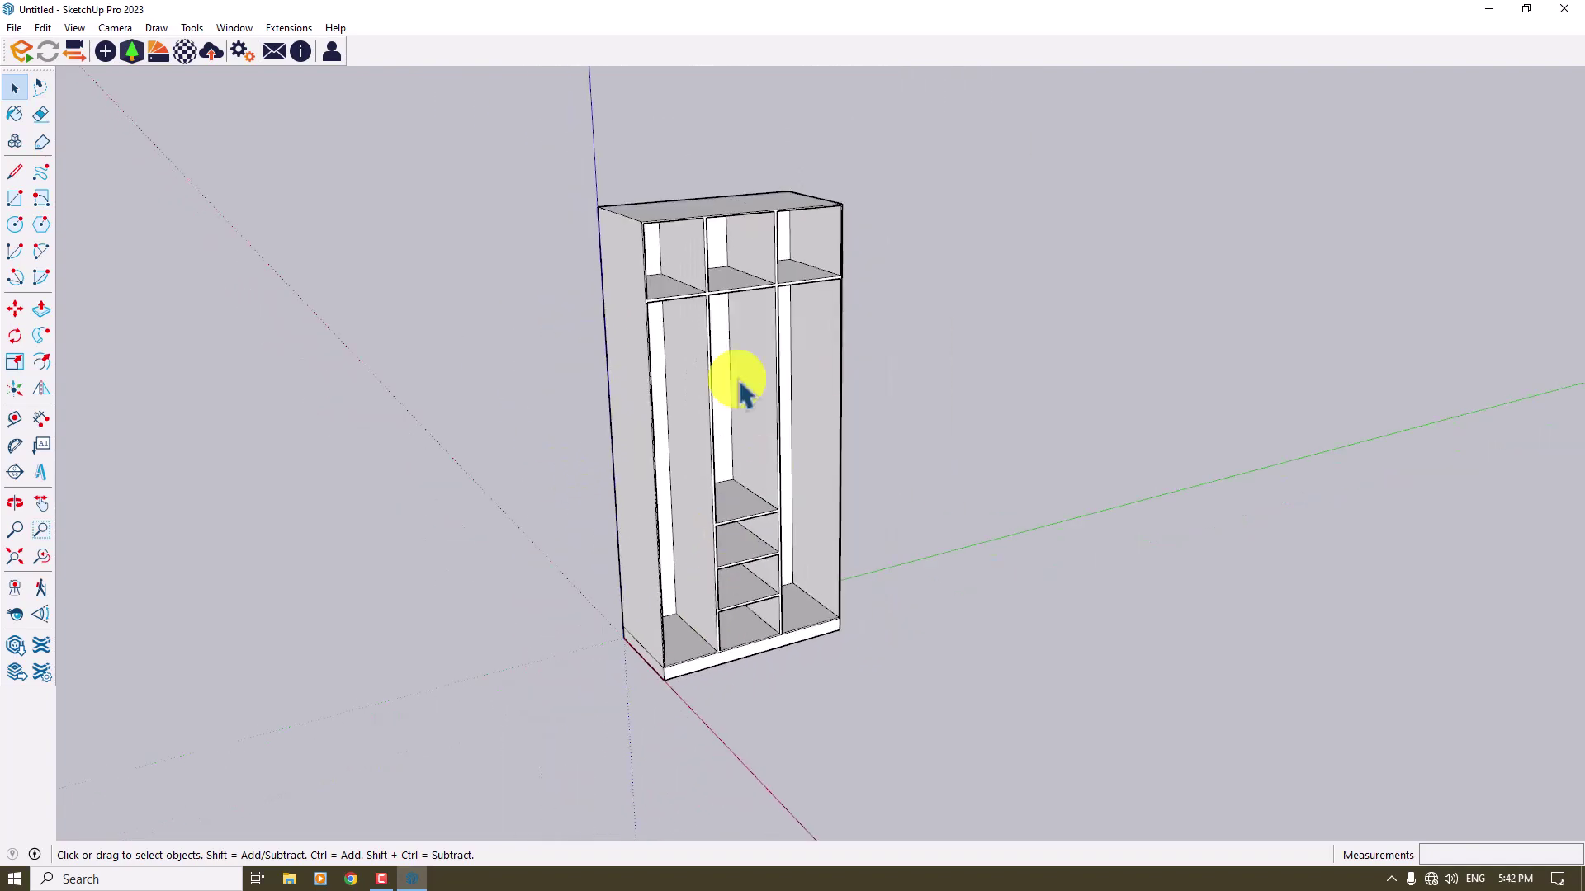
scroll(718, 408, up, 3)
triple_click(735, 421)
right_click(734, 421)
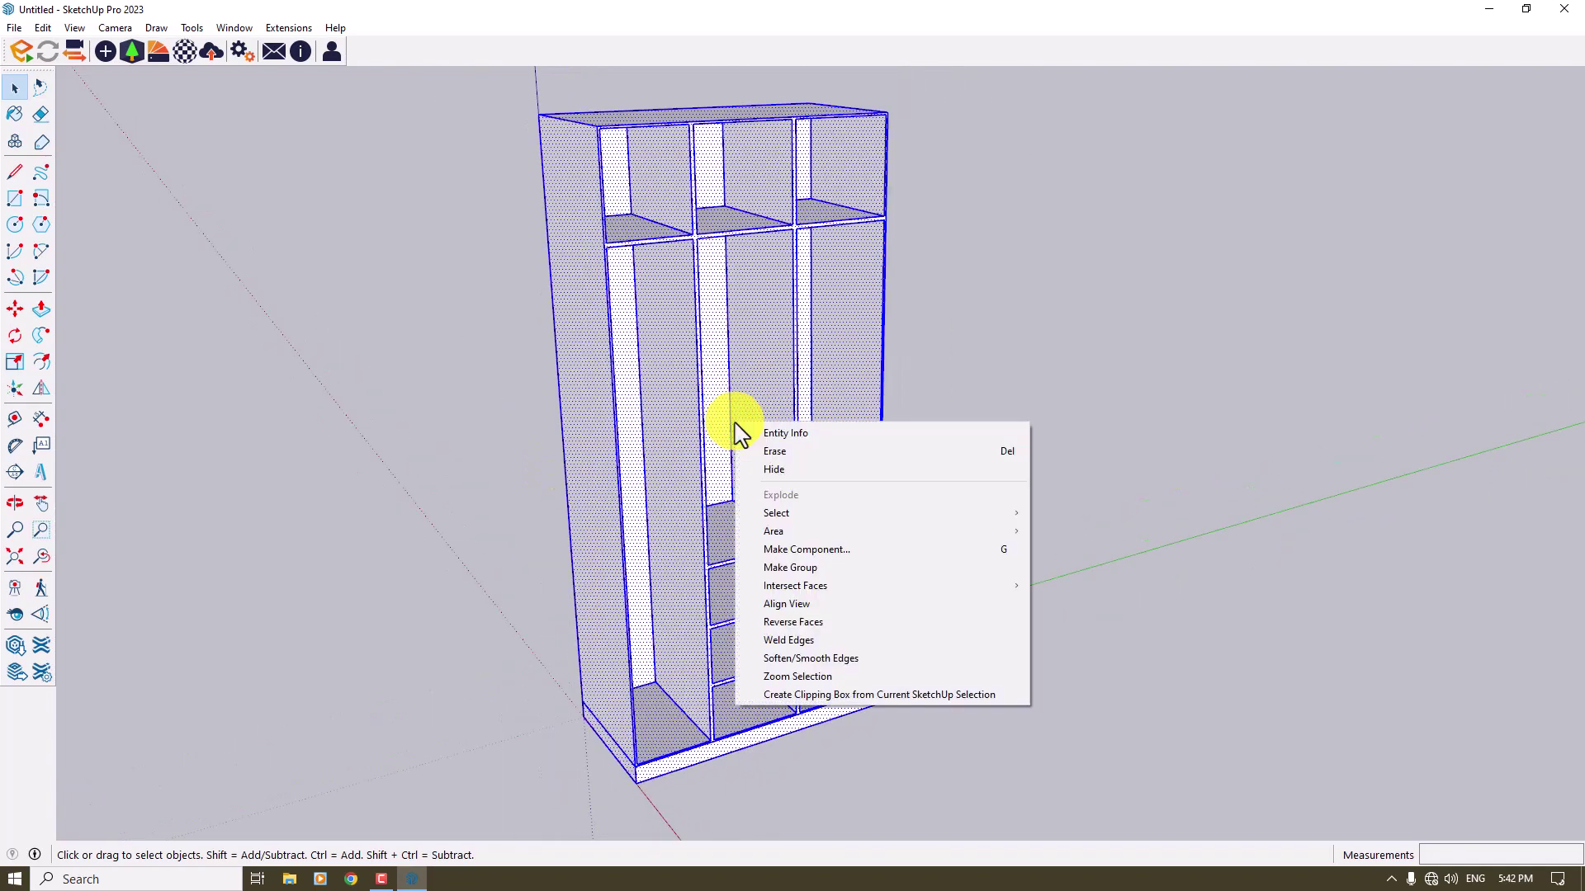
click(807, 566)
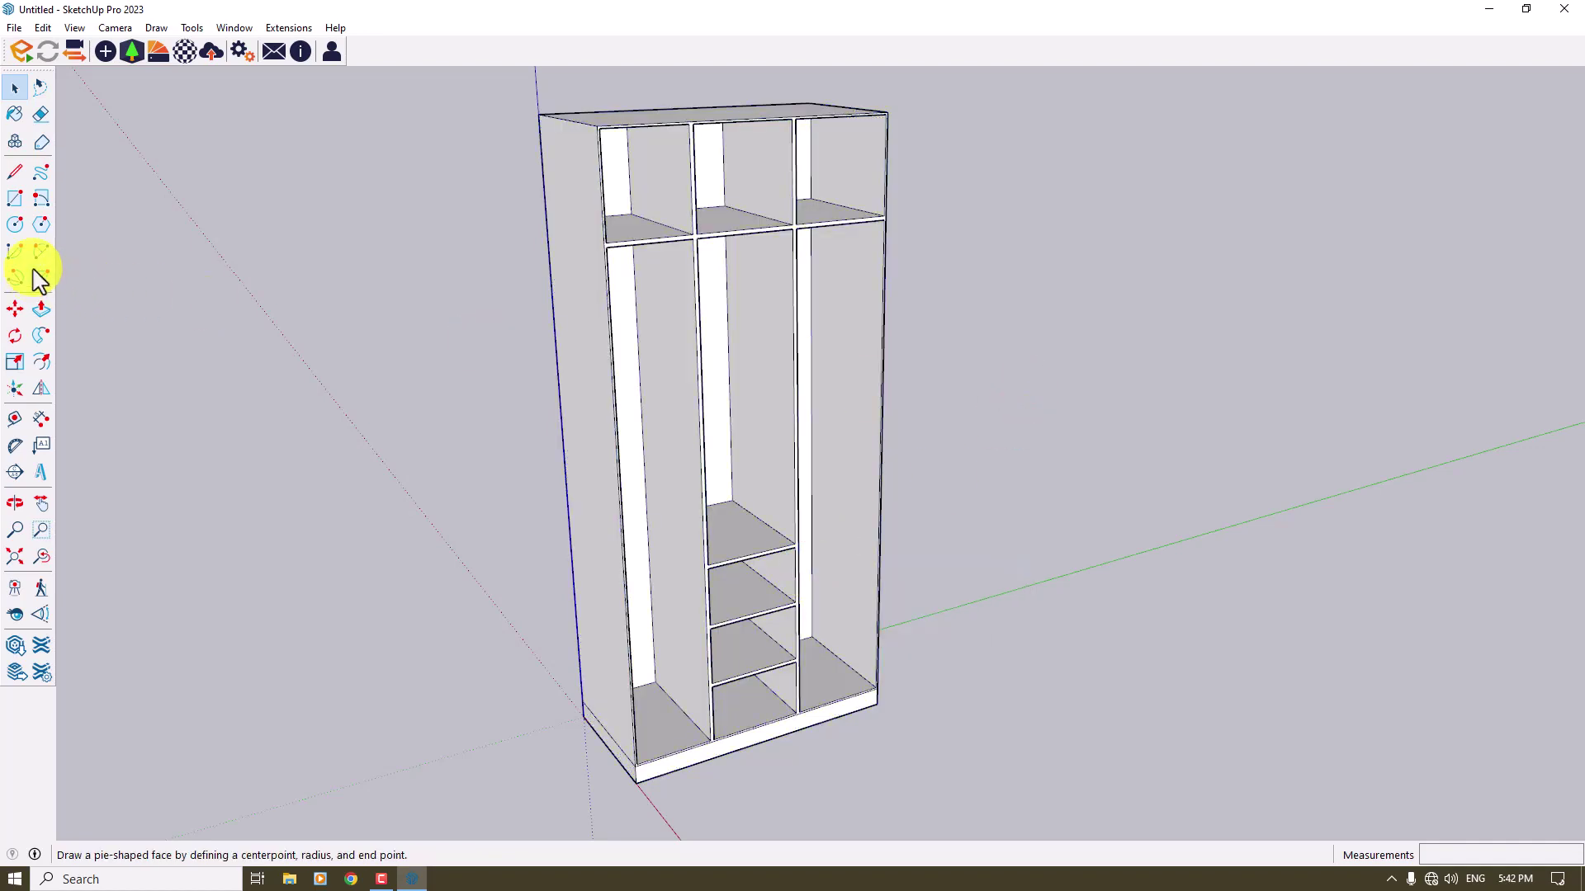
Draw a rectangle filling the top-left cubby and make it a door component.
click(17, 205)
scroll(578, 124, up, 5)
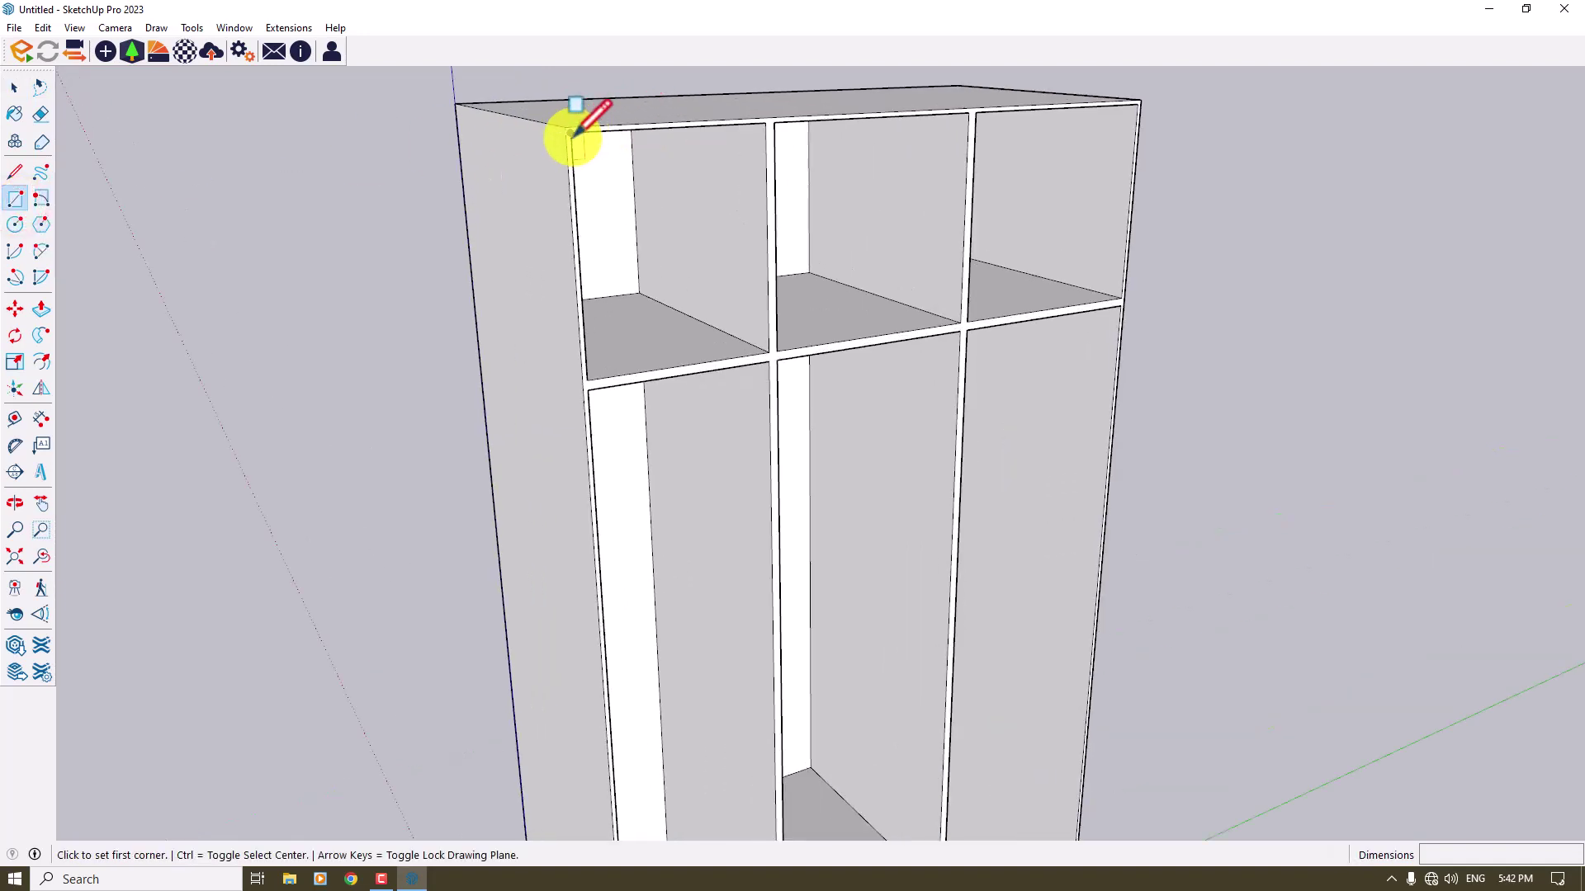
click(572, 134)
click(768, 353)
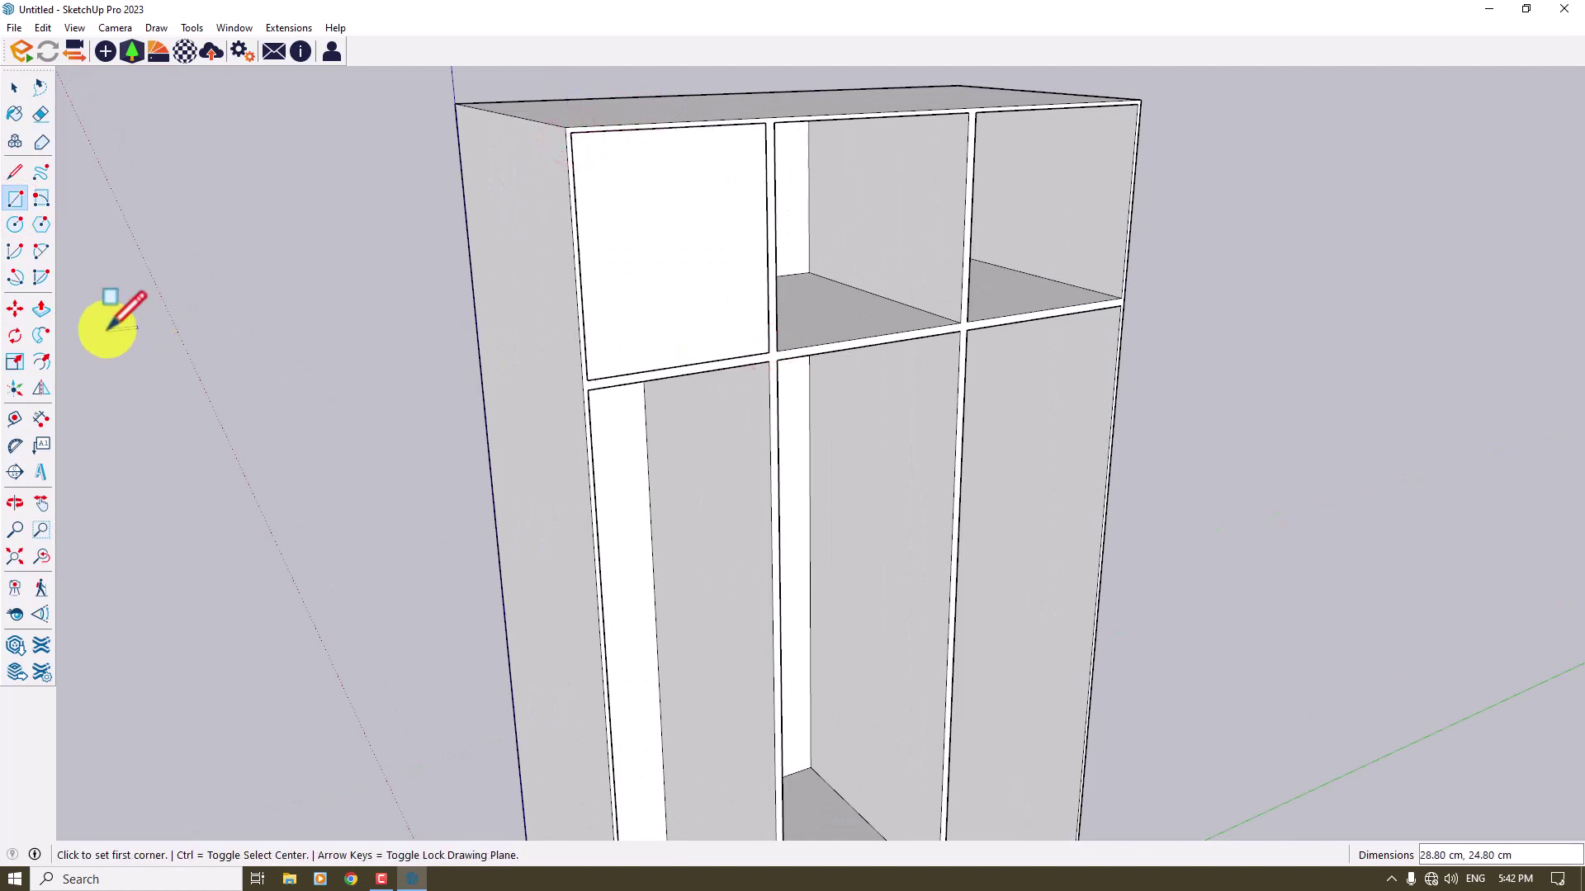
key(space)
click(640, 260)
right_click(640, 261)
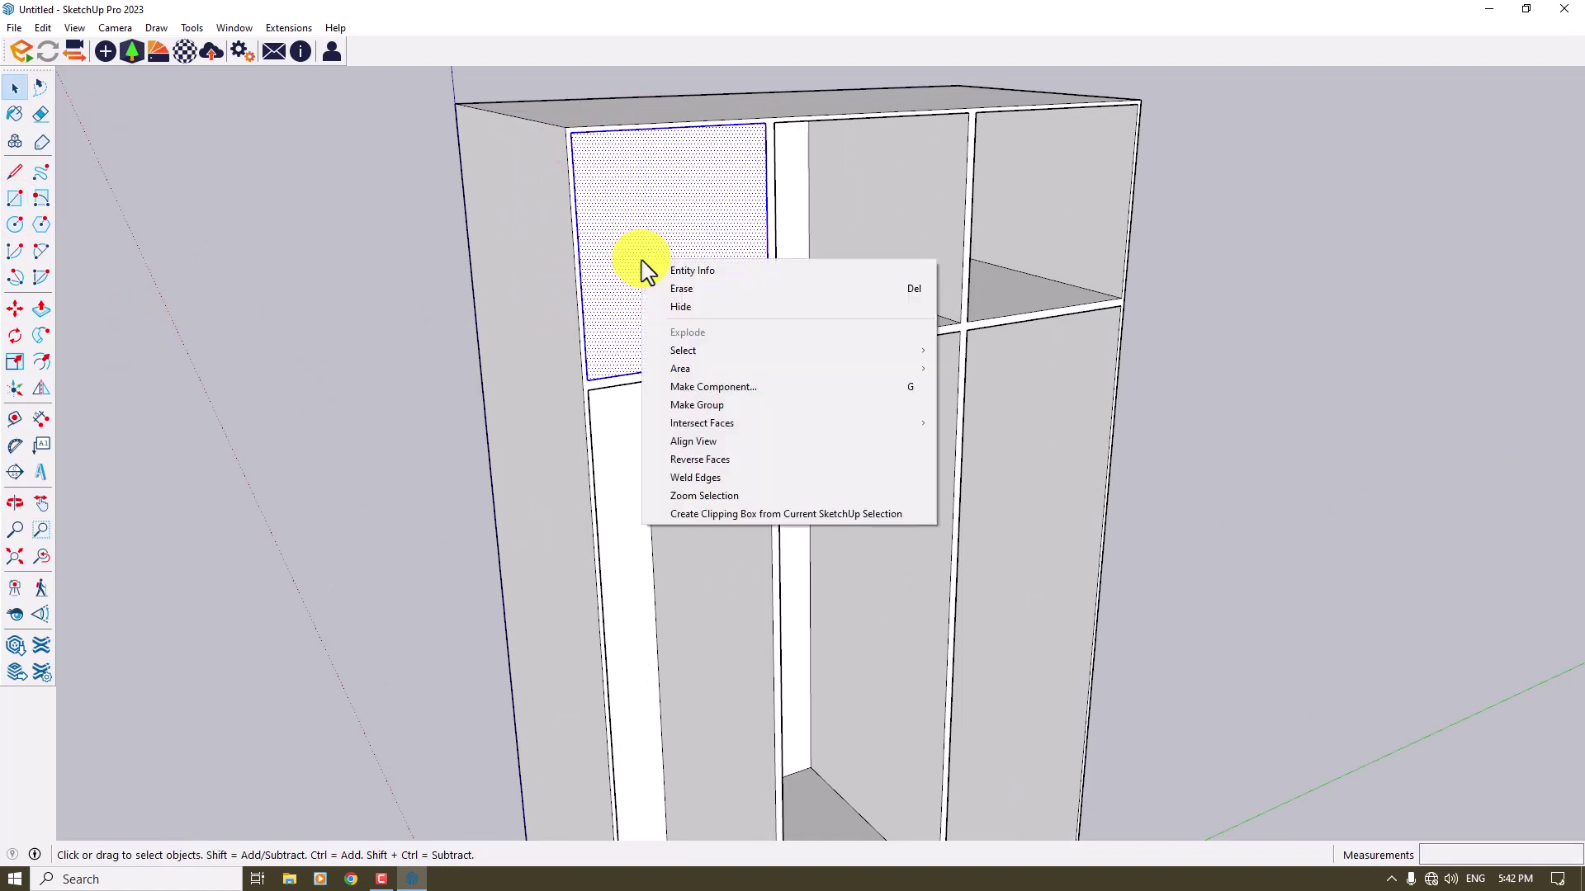
click(731, 388)
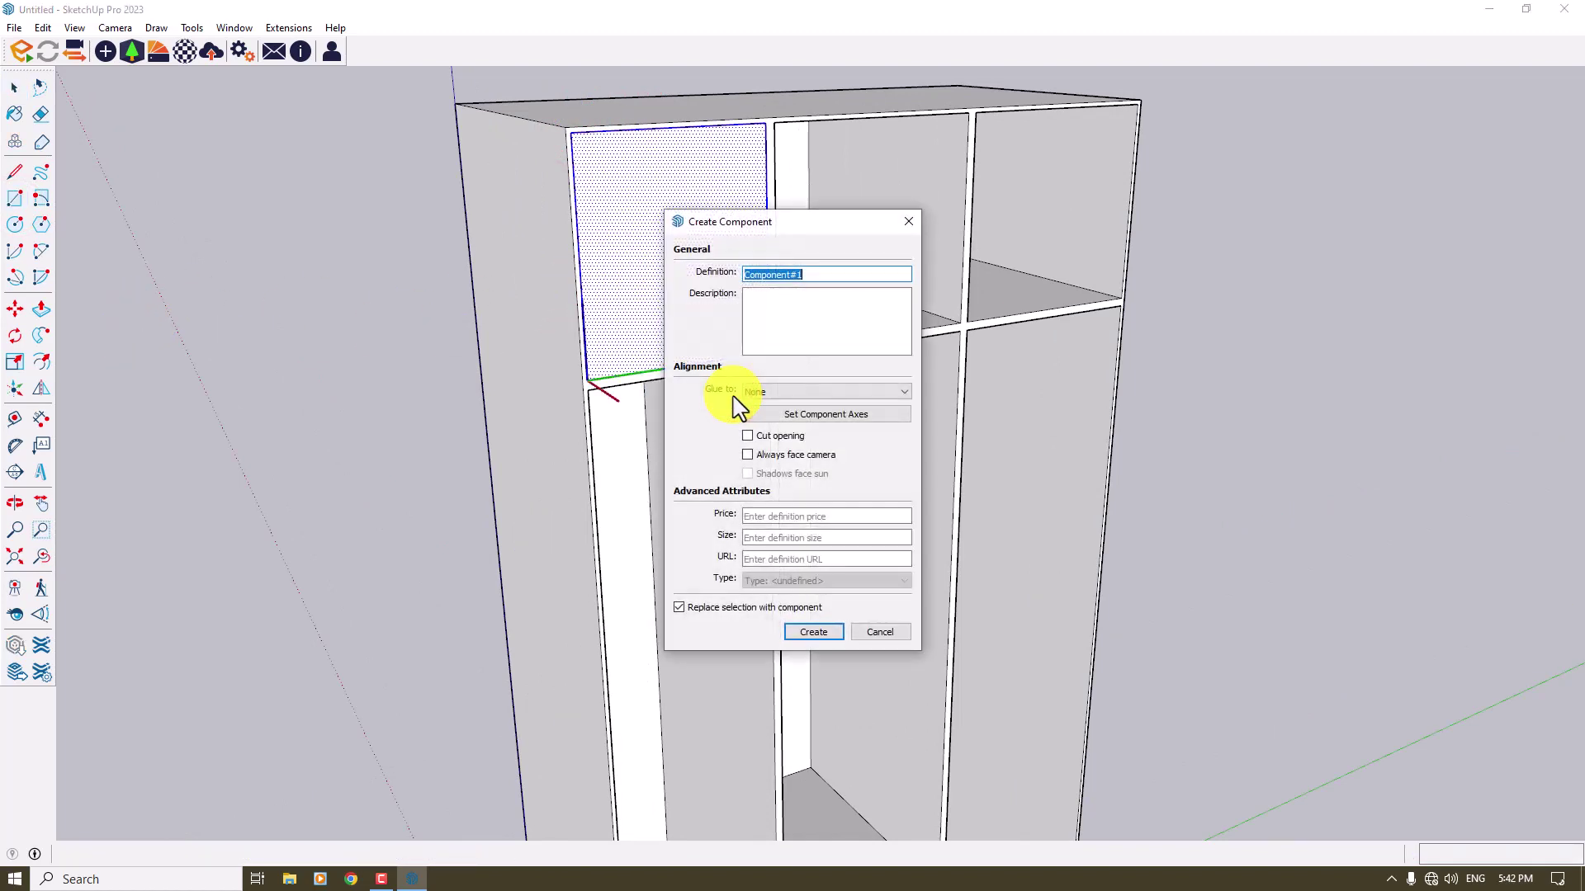
click(808, 632)
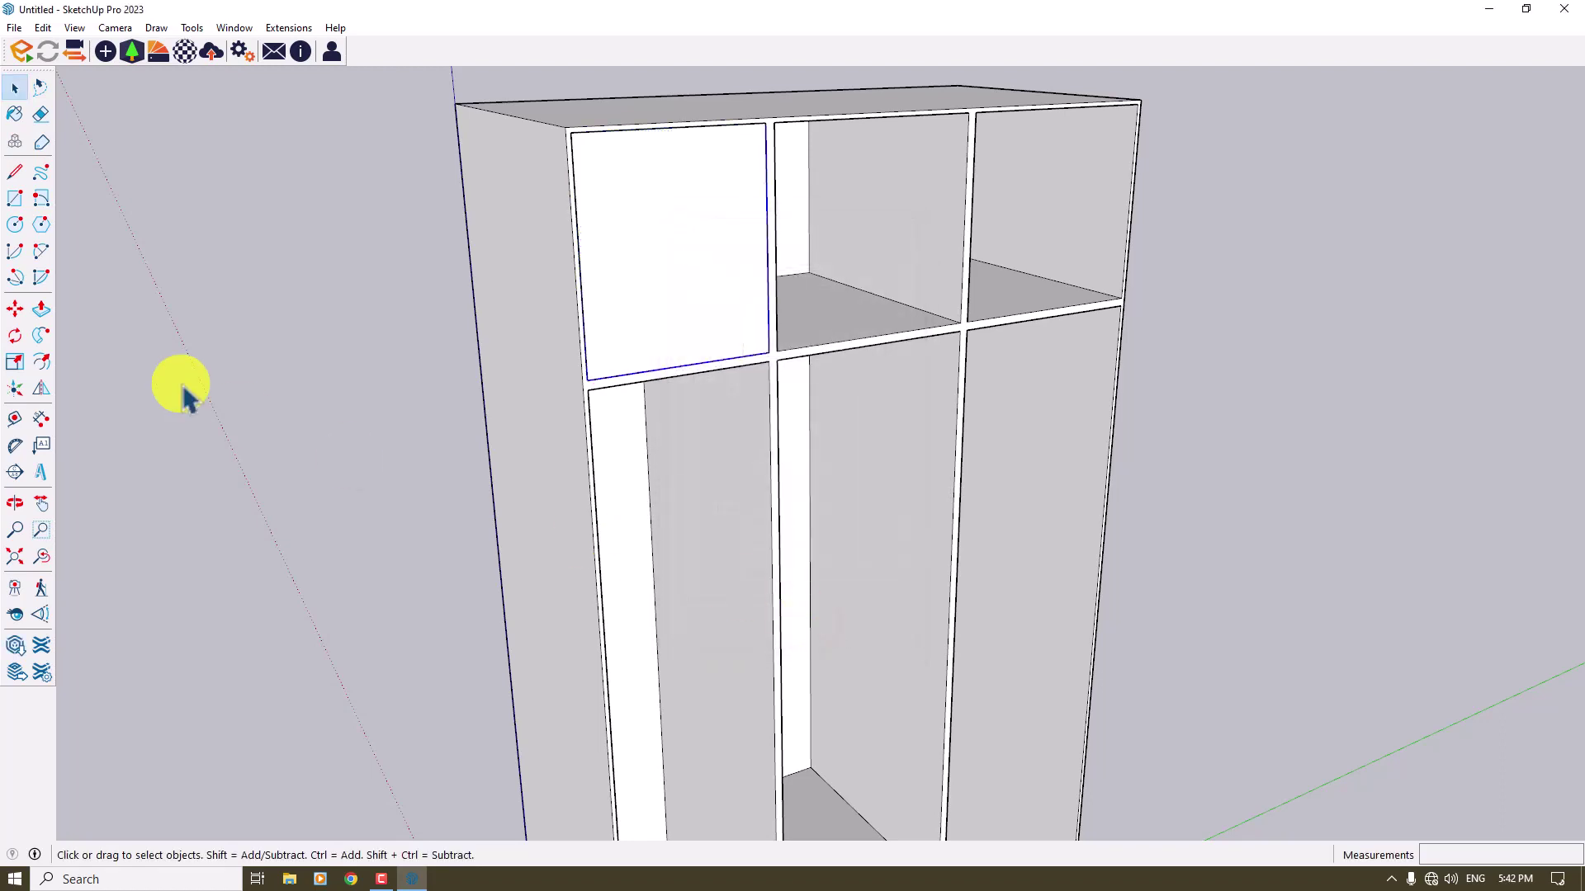
Copy the door panel into the middle cubby and widen it to fit.
click(767, 352)
click(955, 319)
middle_drag(364, 308, 693, 265)
scroll(693, 265, up, 3)
click(15, 361)
click(720, 312)
click(676, 220)
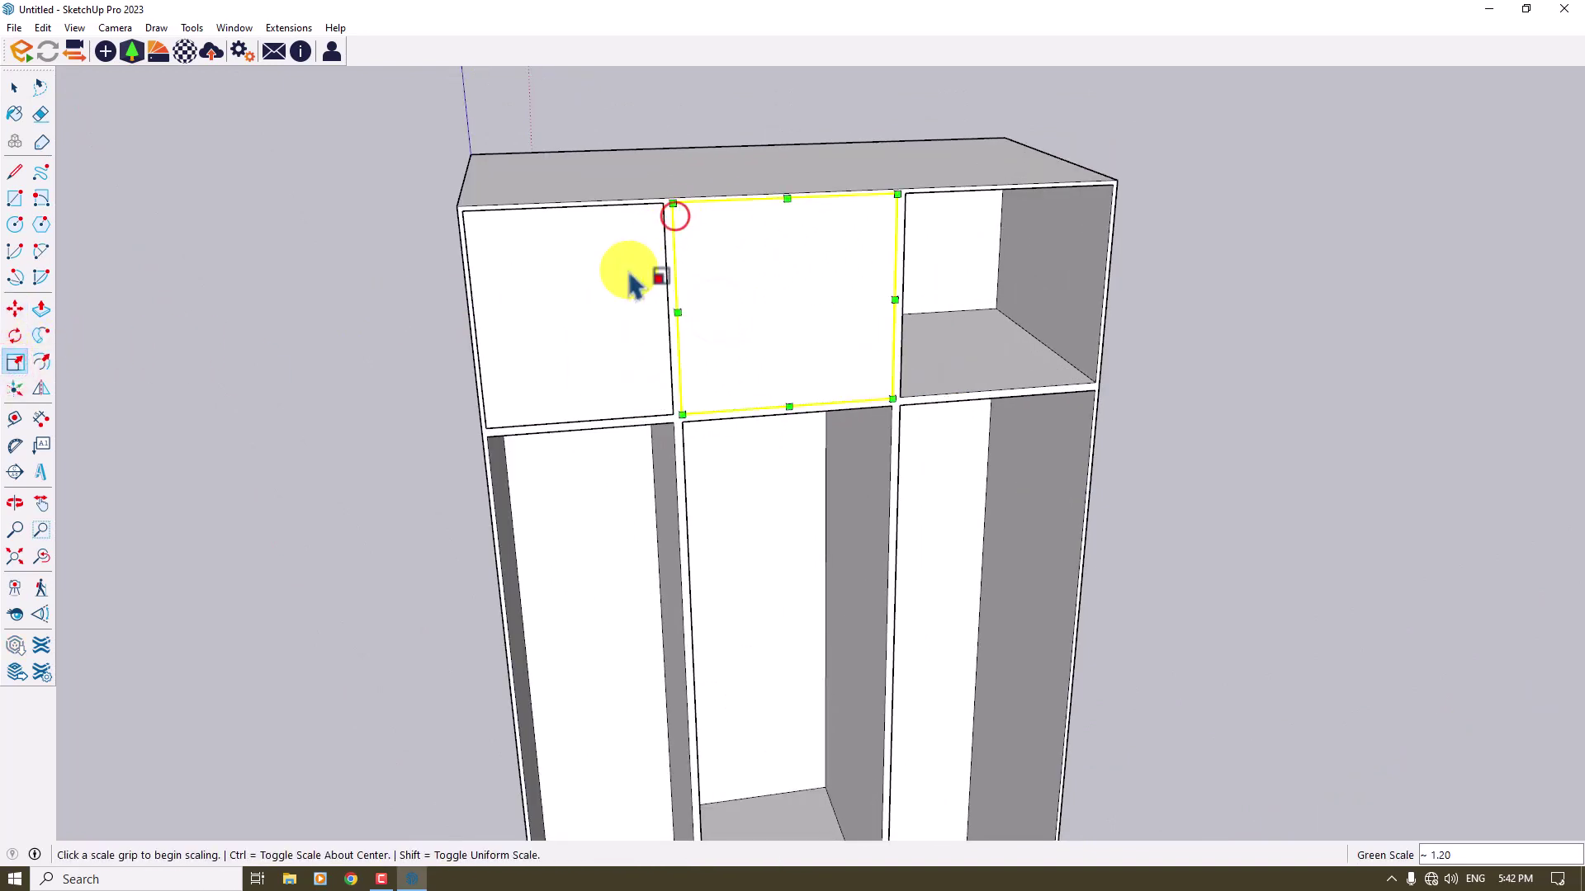
Copy the middle door panel into the right cubby.
click(15, 308)
key(ctrl)
click(682, 412)
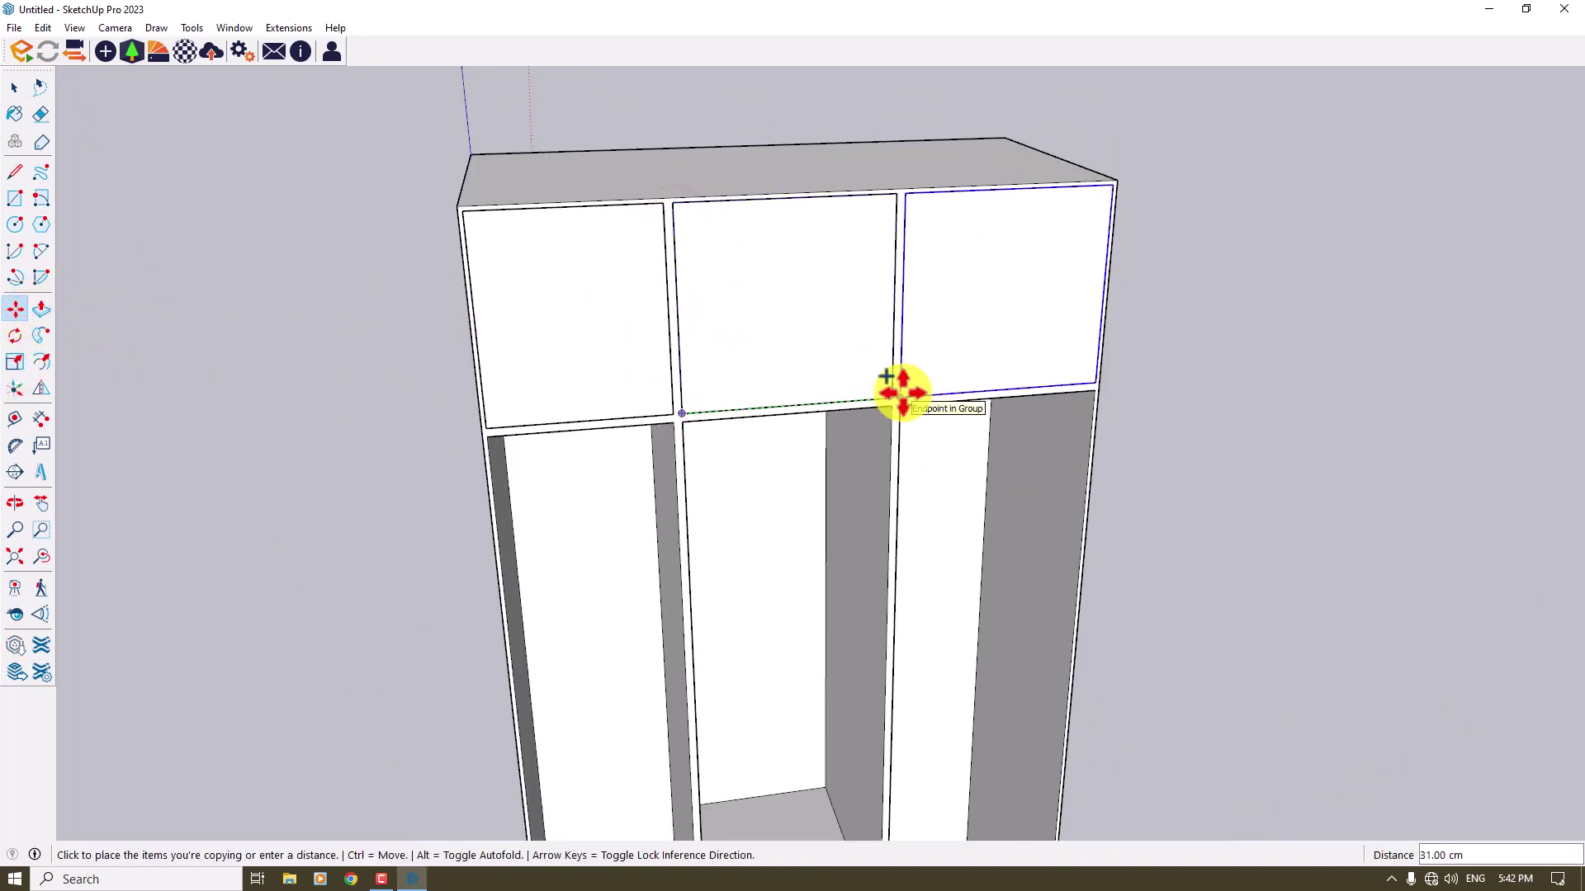
click(903, 392)
scroll(524, 305, down, 5)
middle_drag(523, 304, 1079, 248)
key(space)
Inside the top door component, push/pull the panel face out 1 cm.
scroll(832, 386, up, 3)
double_click(858, 192)
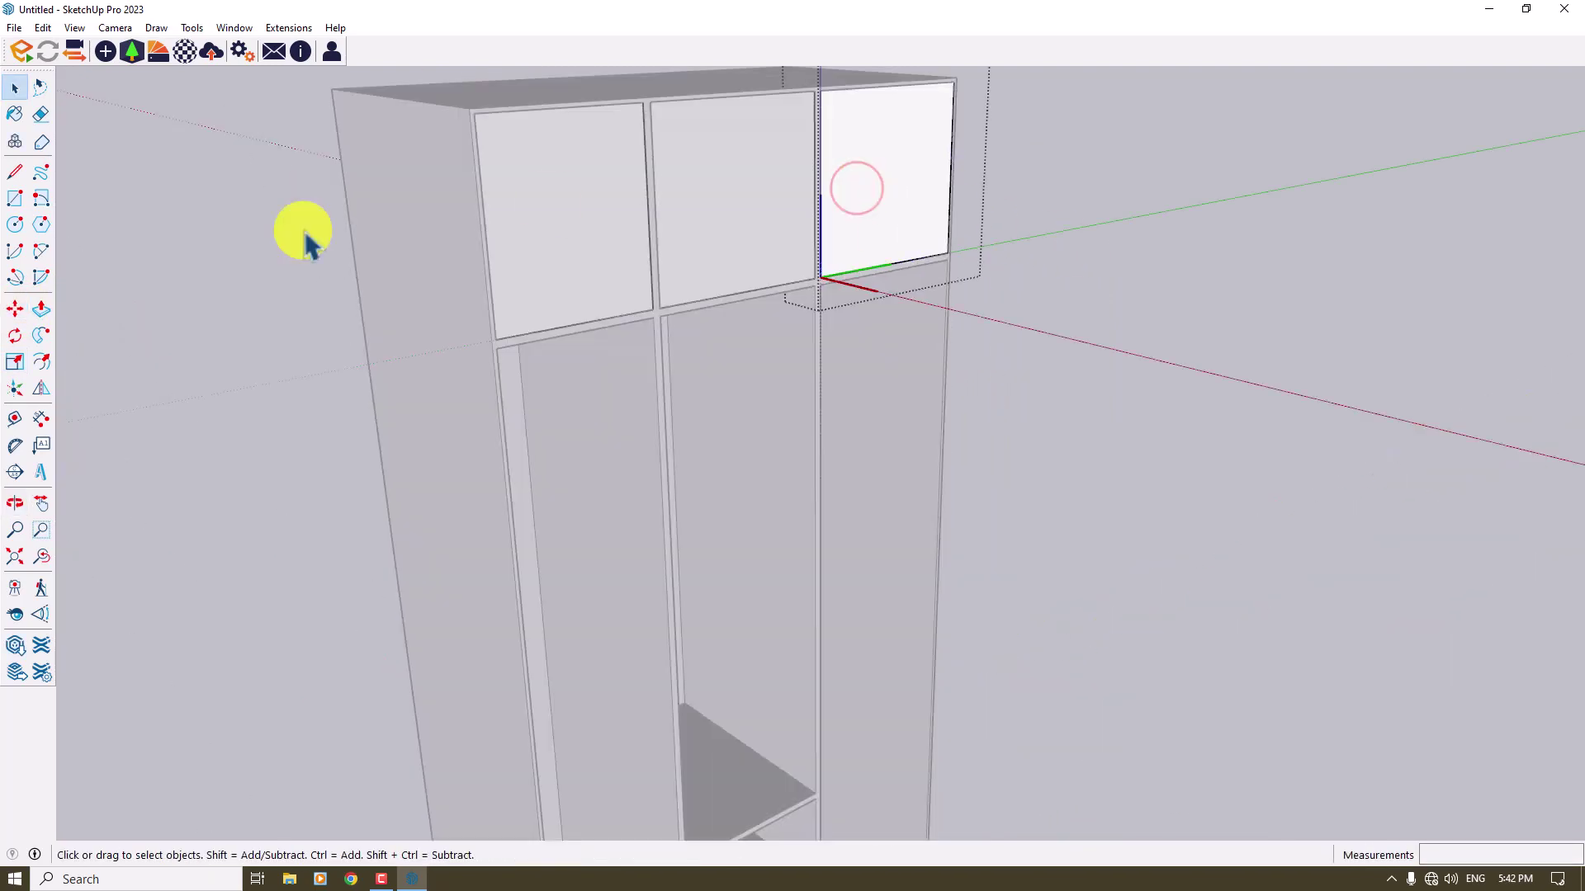
click(42, 308)
click(869, 208)
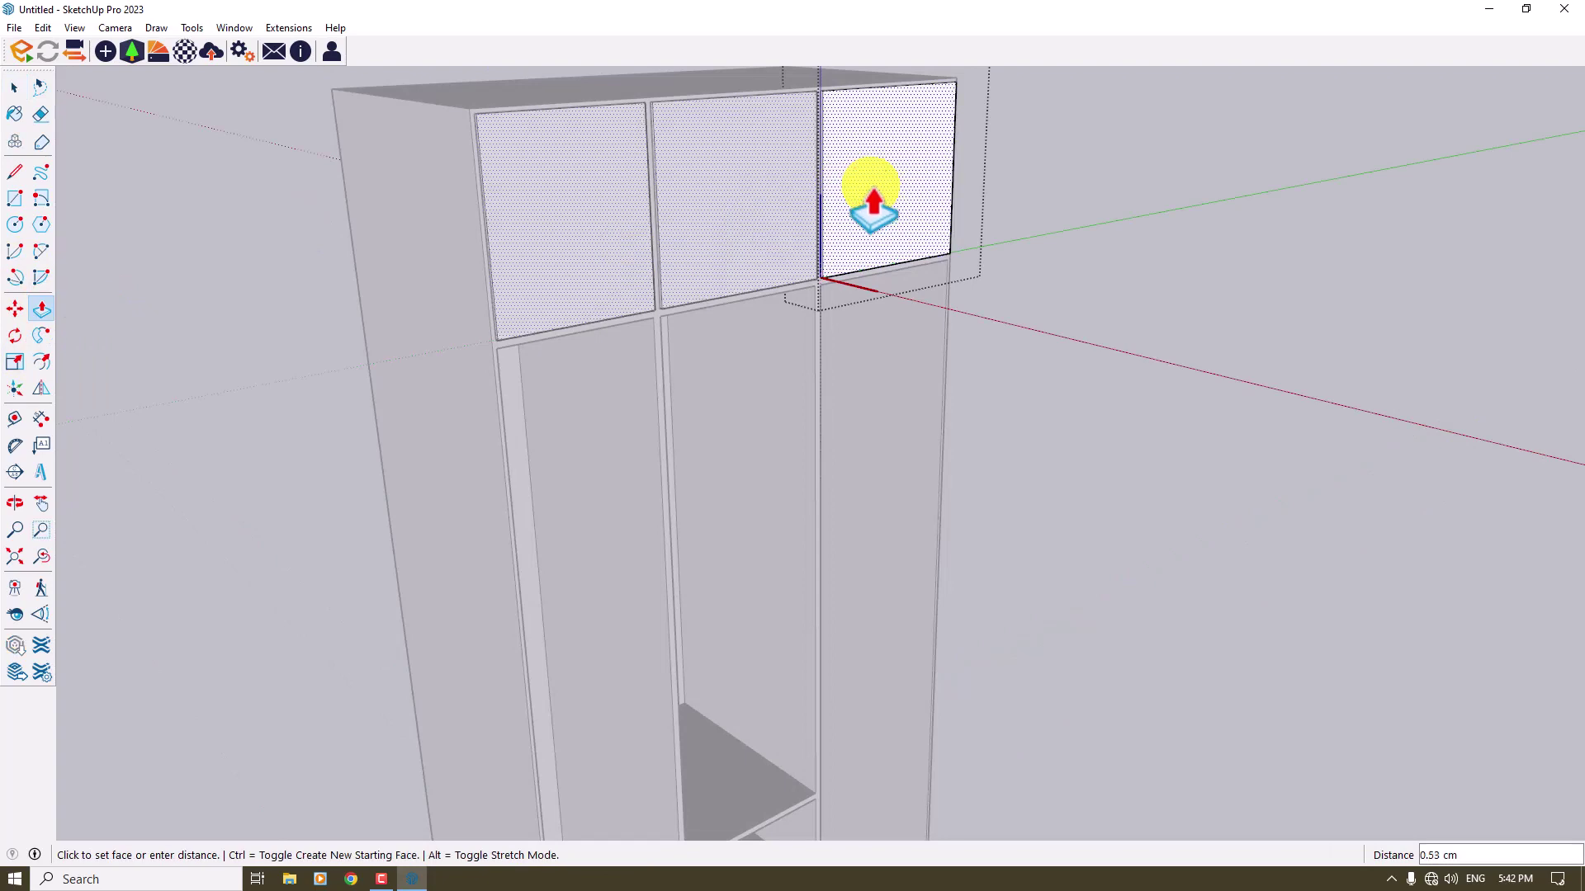
text(1)
key(Return)
scroll(868, 202, down, 5)
middle_drag(630, 400, 838, 293)
scroll(837, 293, up, 5)
key(space)
scroll(1001, 311, down, 5)
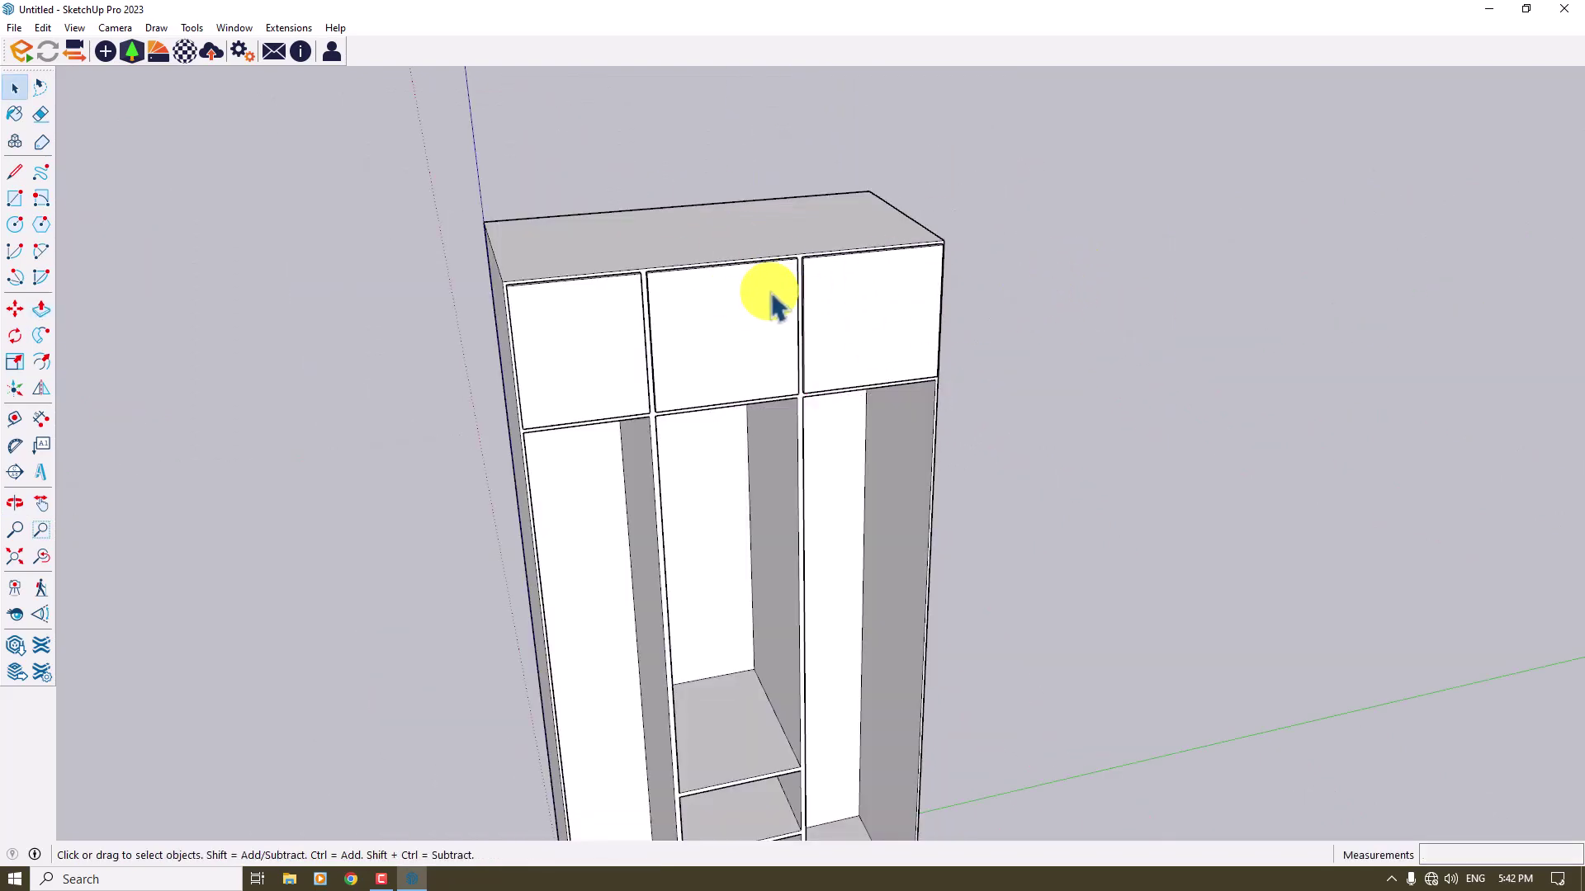
scroll(776, 301, down, 5)
scroll(785, 336, up, 4)
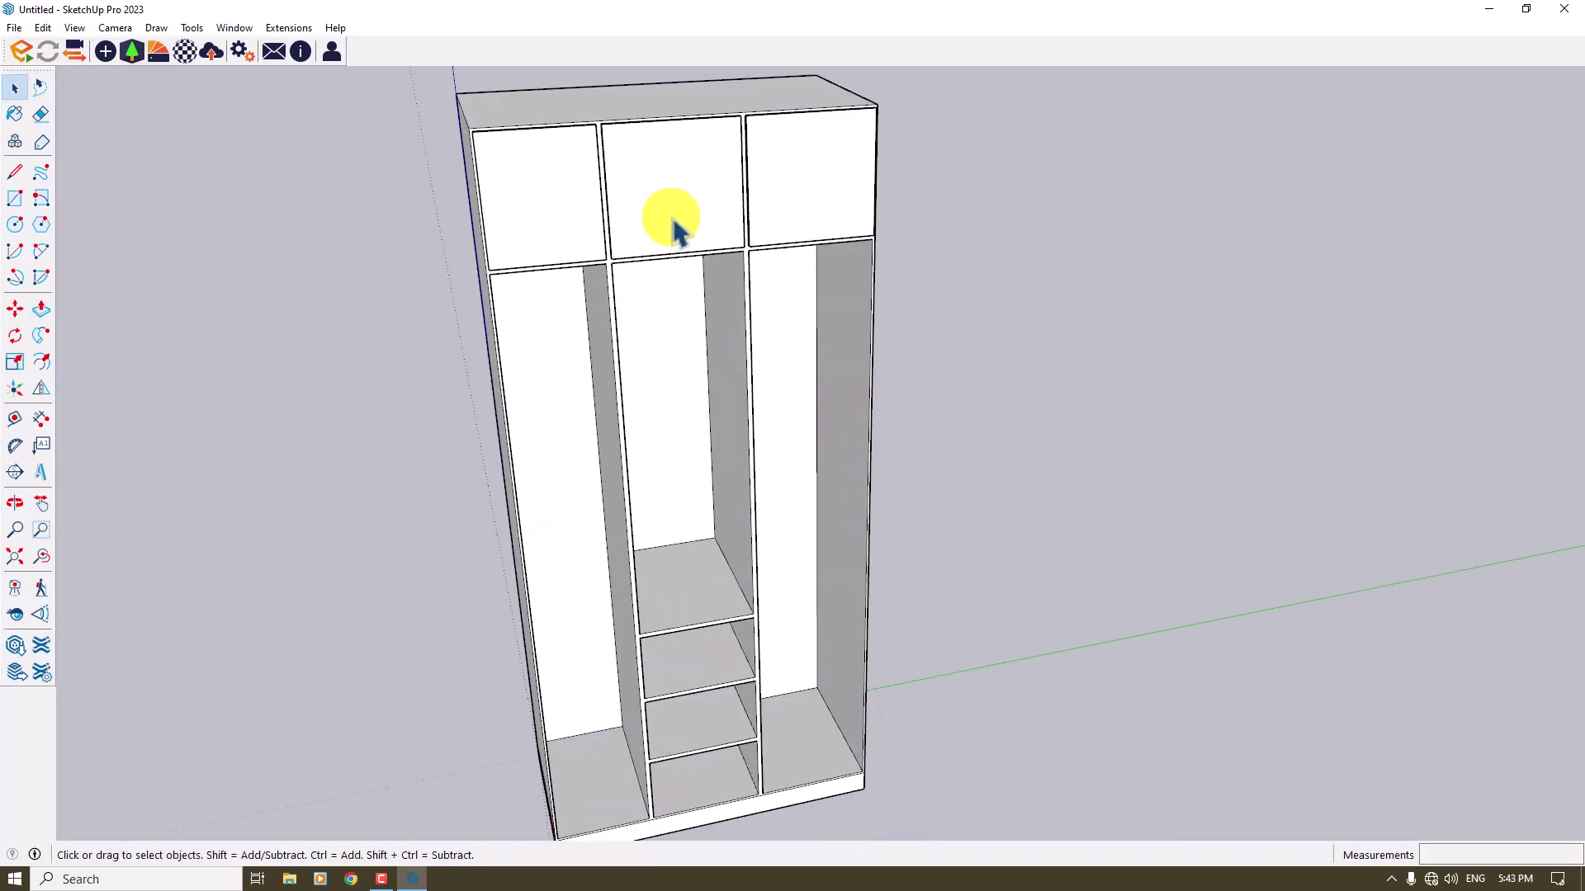
Draw a rectangle covering the right tall bay and make it a group.
click(13, 202)
scroll(768, 268, up, 3)
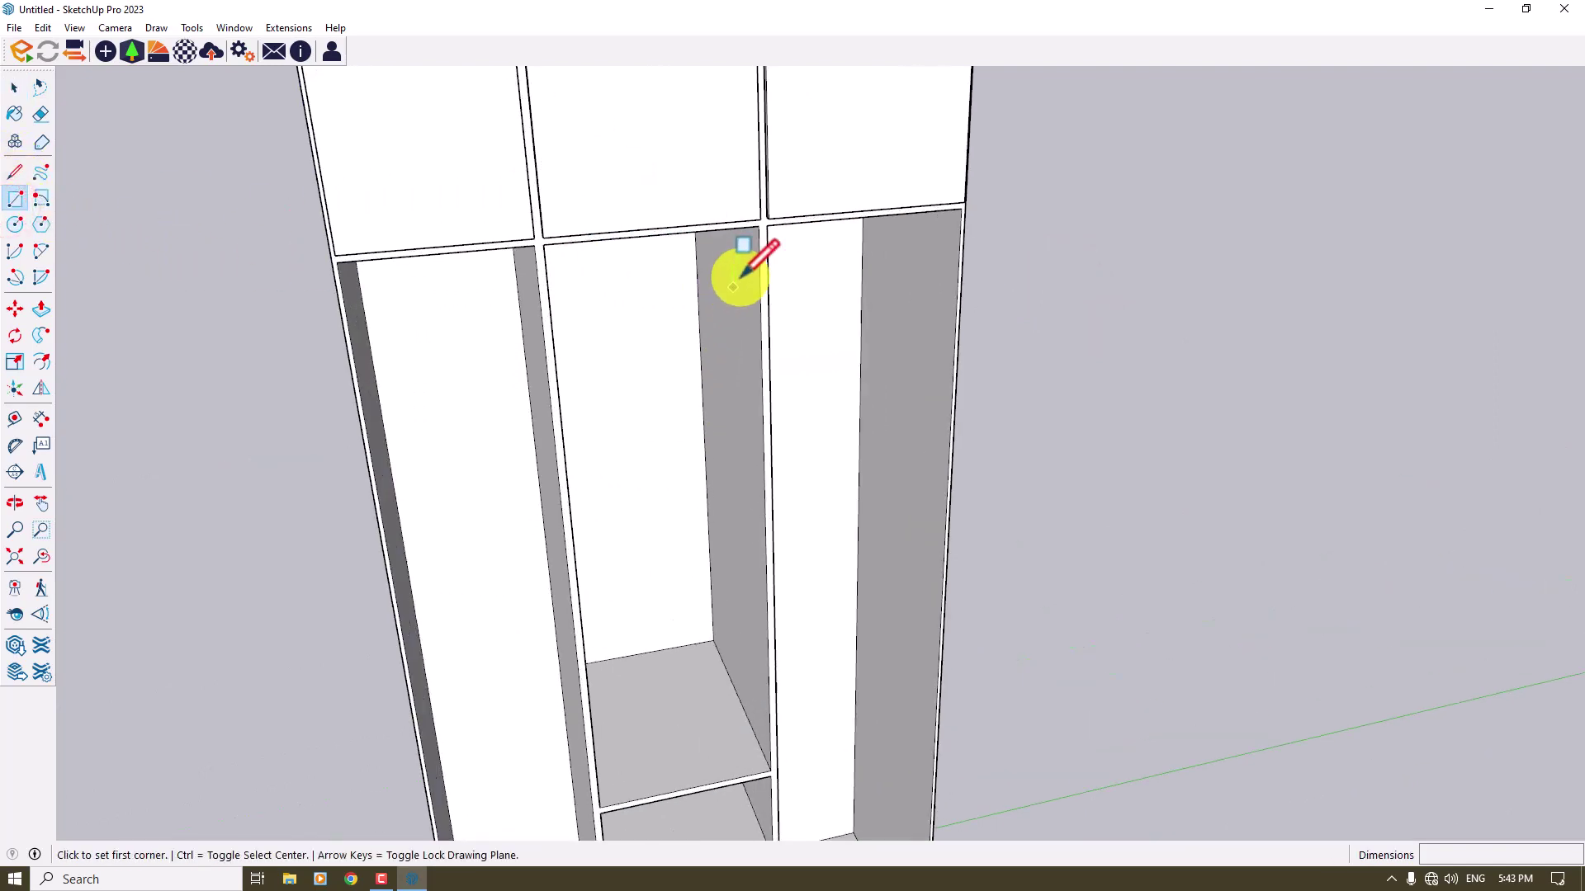
click(768, 223)
scroll(817, 138, down, 3)
scroll(877, 567, up, 3)
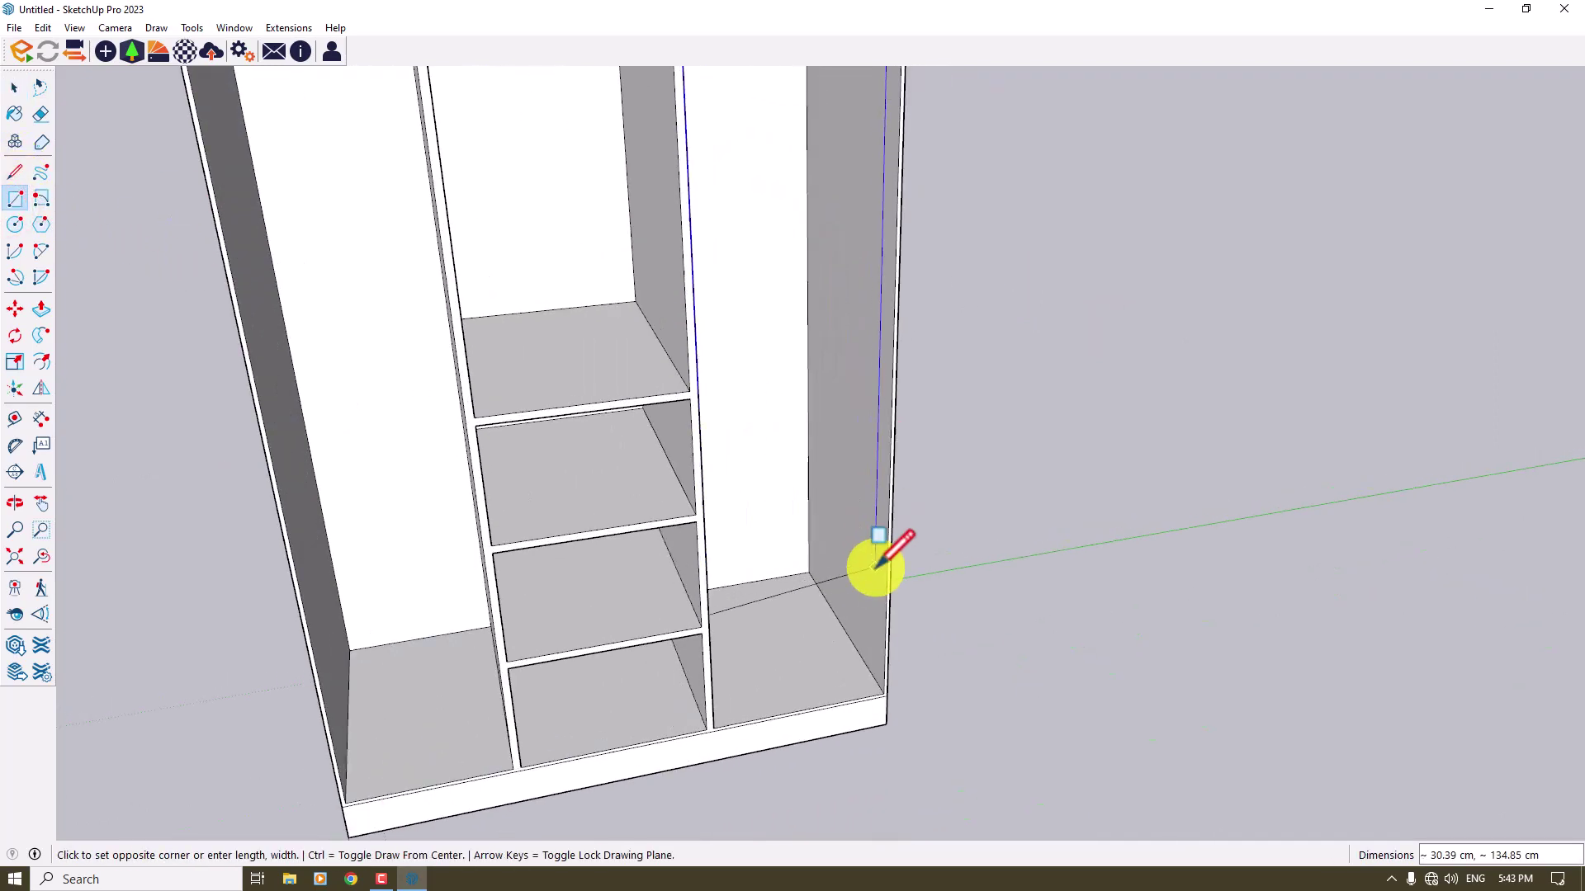
click(883, 685)
scroll(807, 647, down, 3)
middle_drag(806, 647, 814, 548)
scroll(805, 496, down, 3)
key(space)
click(800, 407)
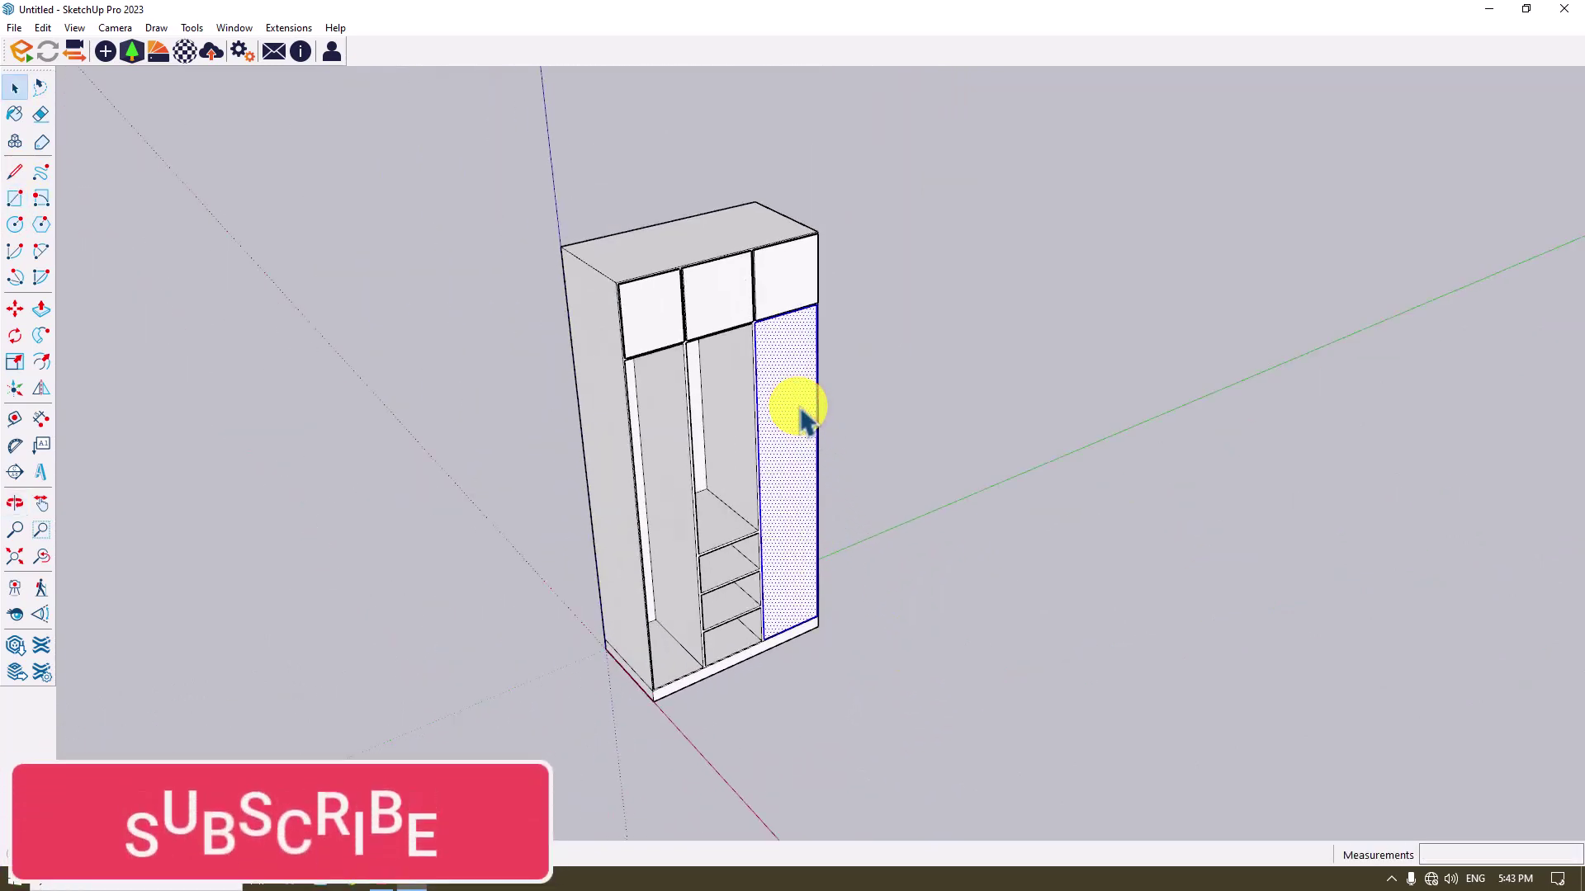
right_click(799, 407)
click(873, 455)
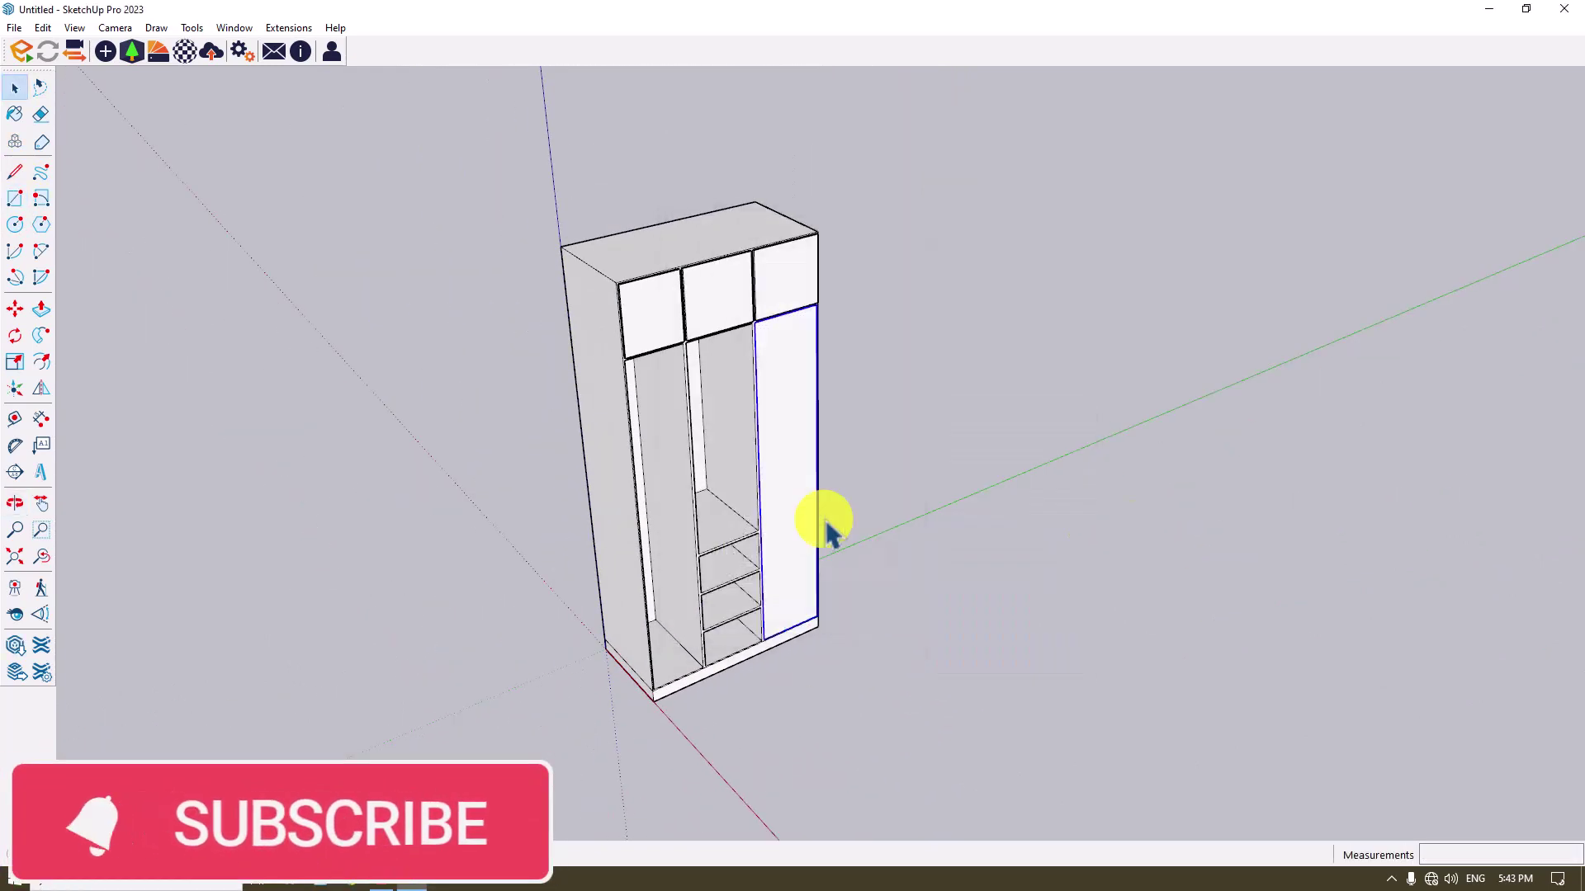
Copy the right door onto the middle bay and shorten it to end above the shelves.
click(16, 309)
scroll(772, 653, up, 3)
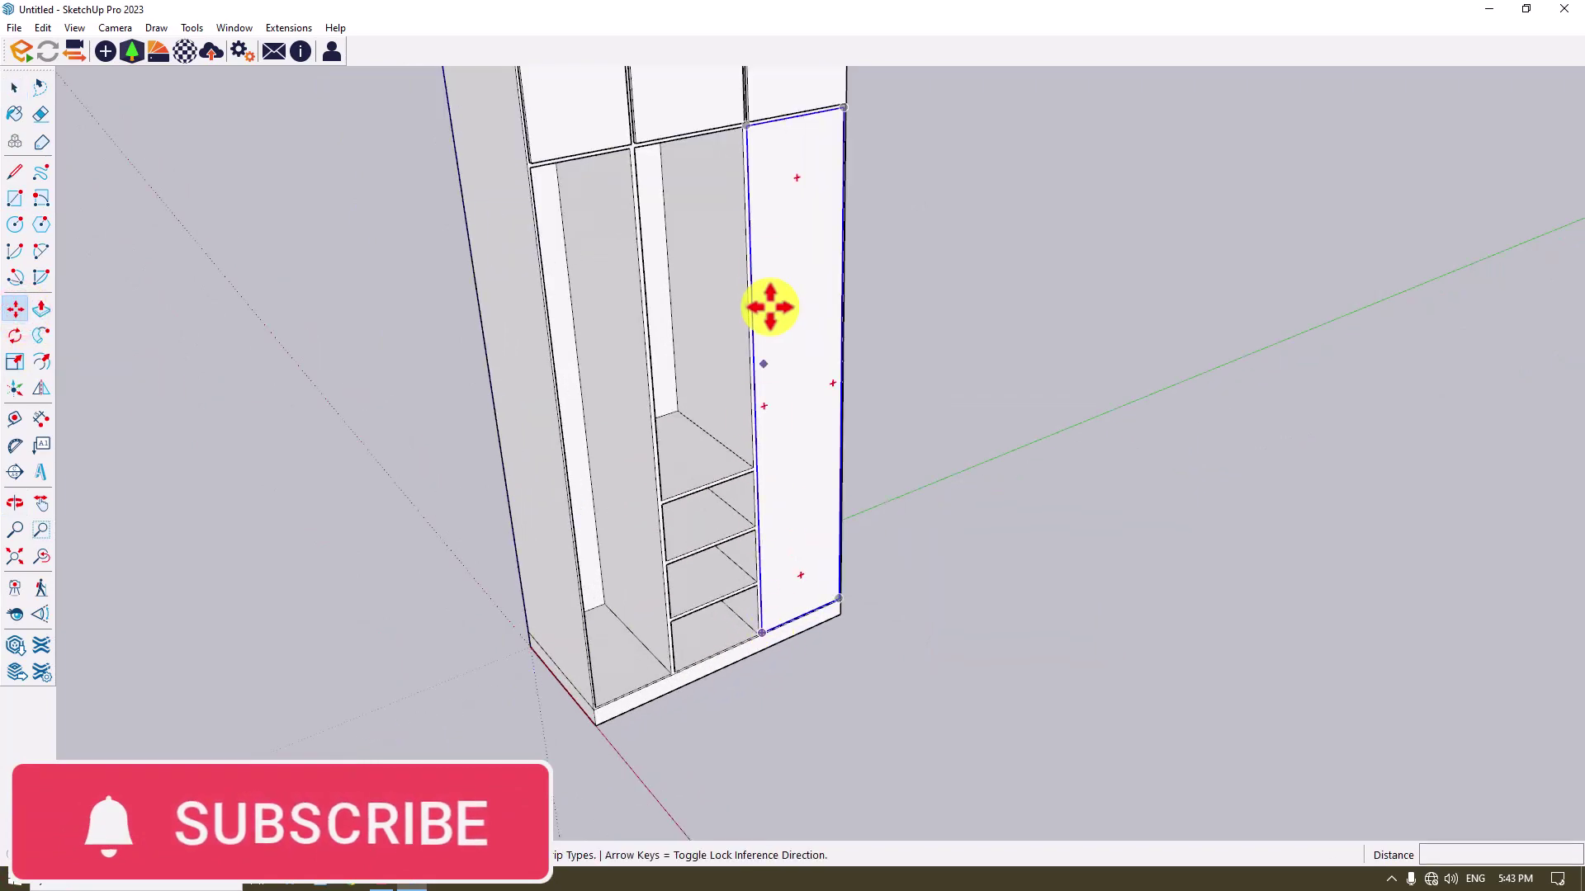
click(753, 127)
scroll(641, 134, up, 3)
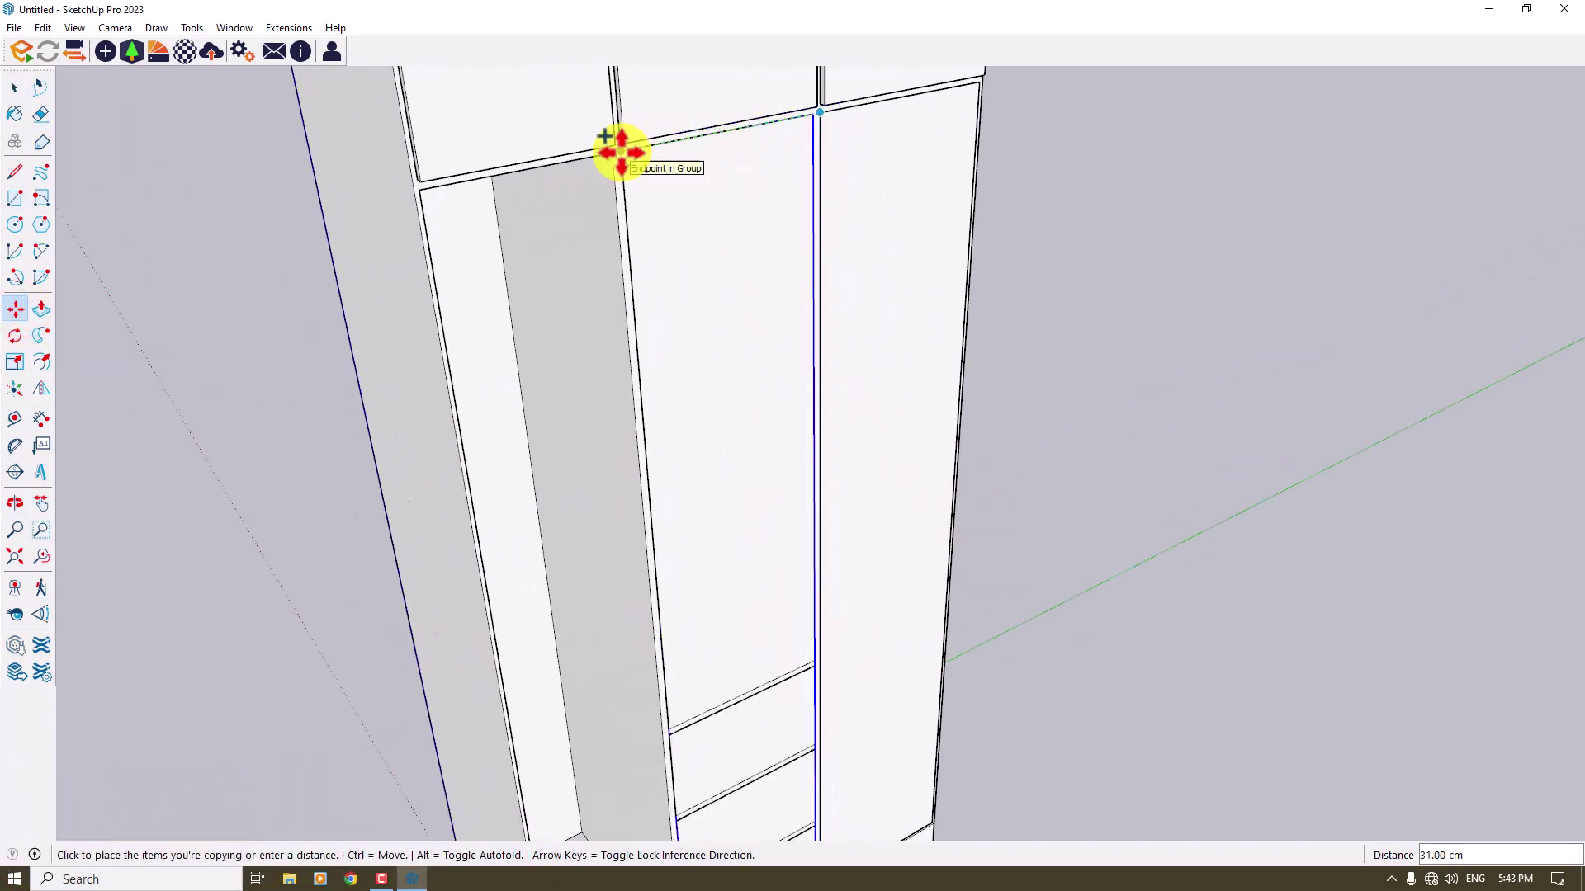
click(615, 156)
scroll(726, 174, down, 3)
click(14, 361)
scroll(825, 652, up, 2)
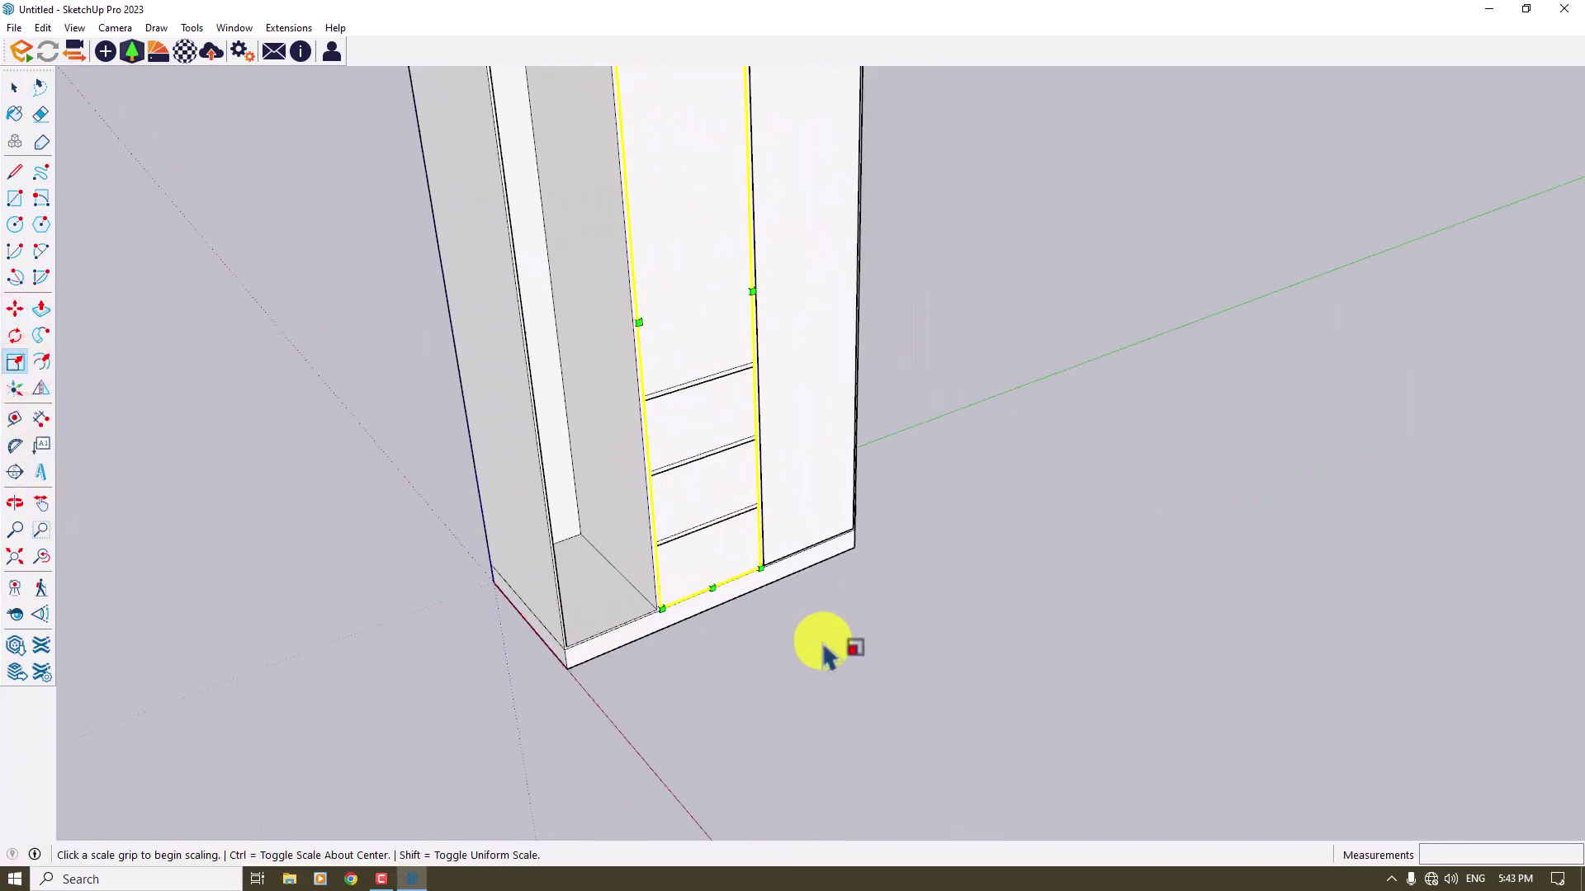
click(710, 592)
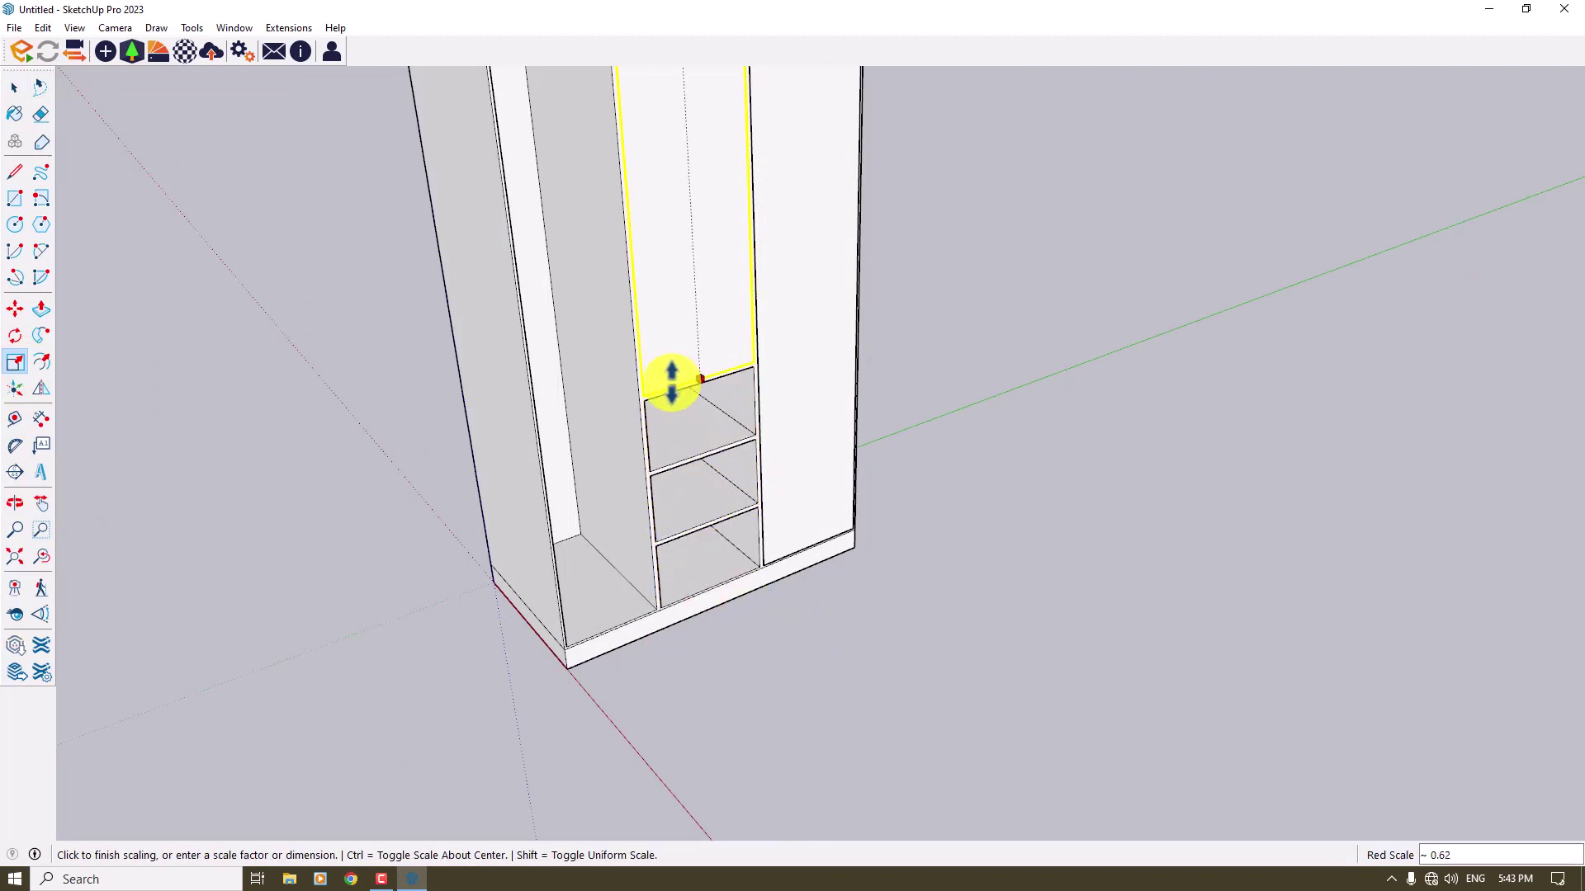
click(705, 596)
scroll(706, 596, down, 3)
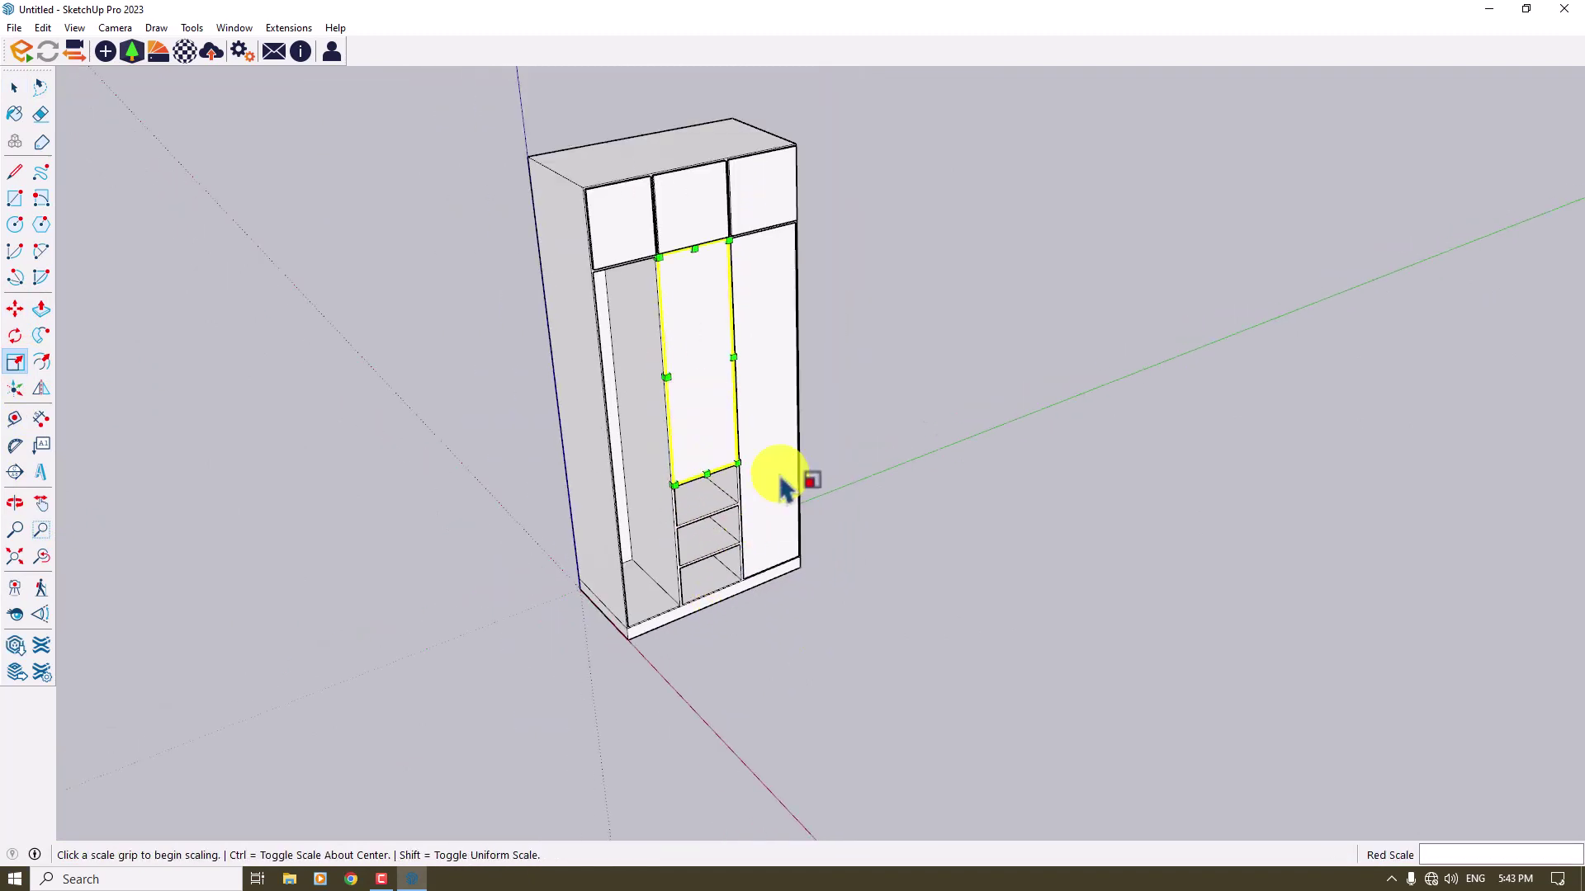
Copy the middle door to the left bay, narrowing it and stretching it to full height.
click(15, 308)
scroll(786, 479, up, 3)
key(ctrl)
click(560, 489)
scroll(641, 672, up, 4)
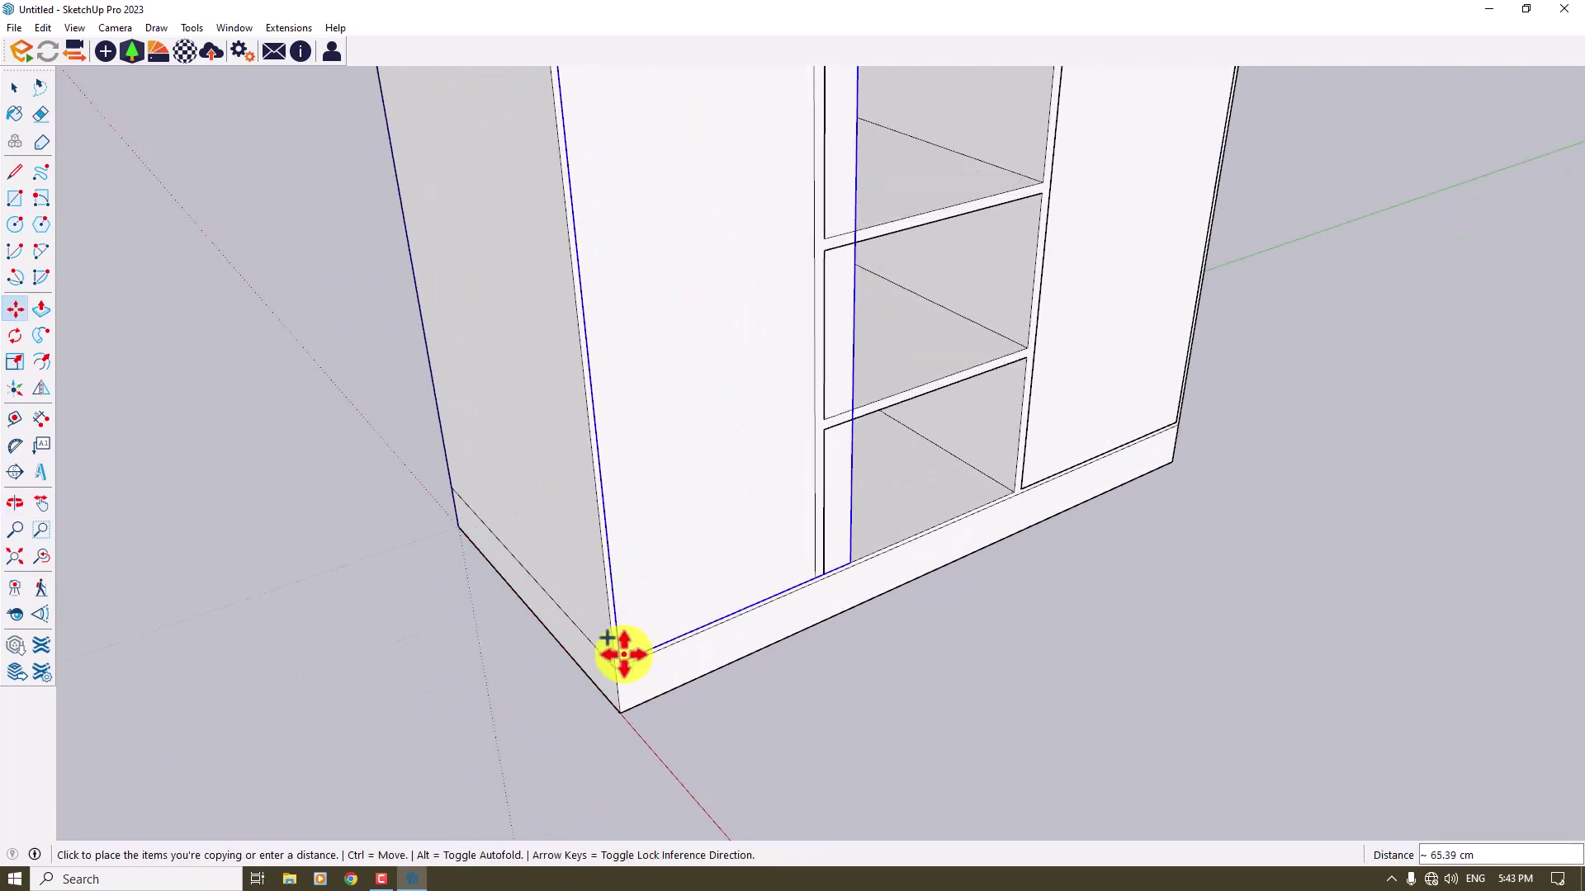
click(578, 705)
scroll(577, 705, down, 2)
click(15, 361)
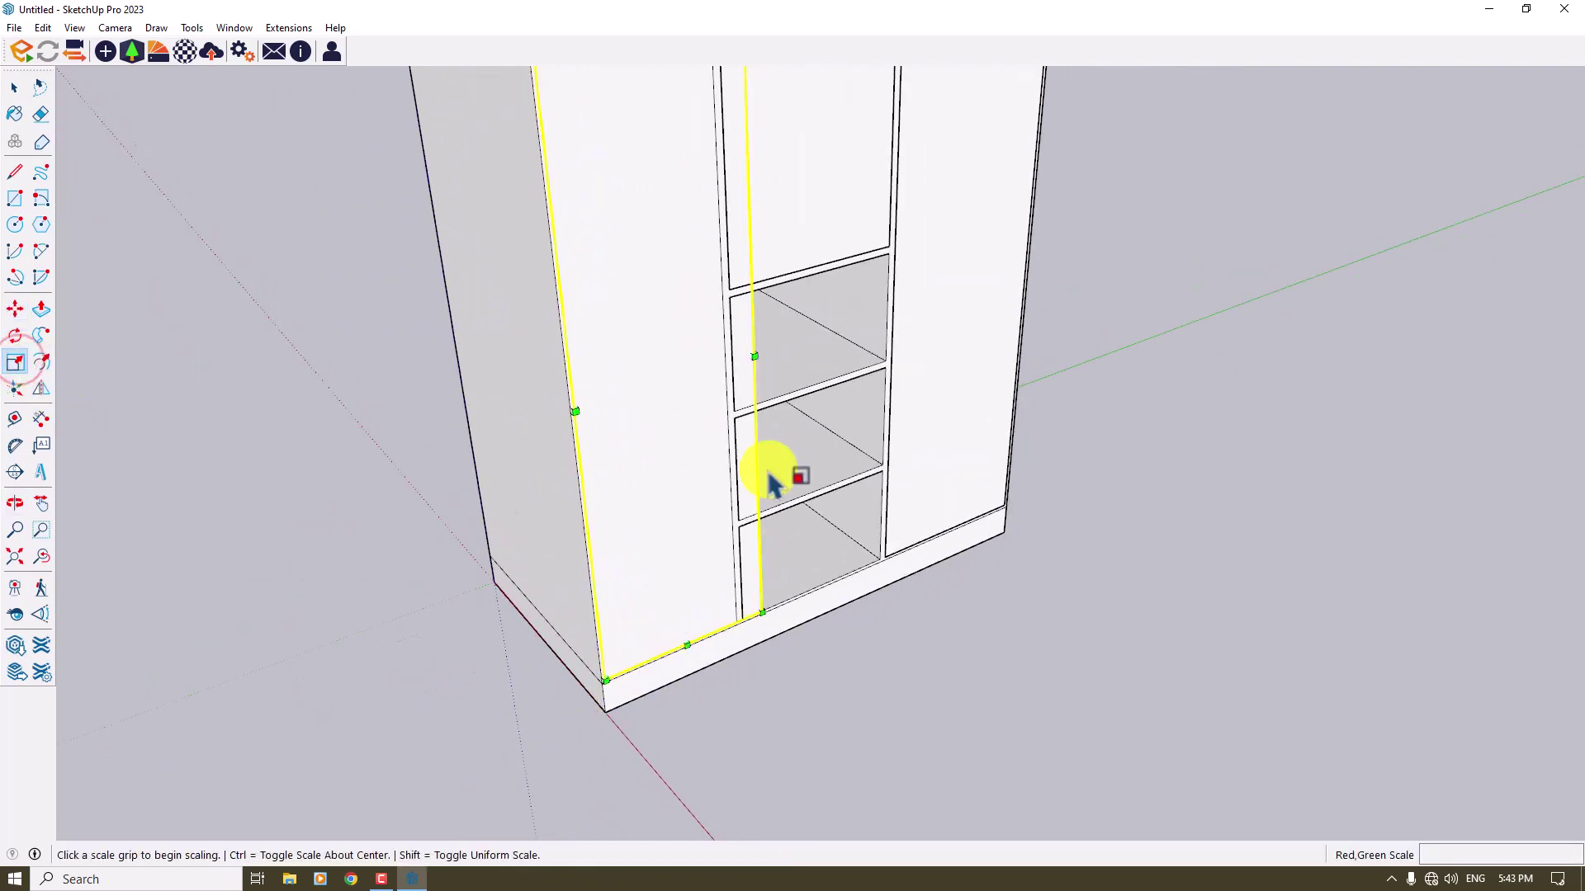
click(749, 357)
click(726, 340)
scroll(698, 582, down, 2)
scroll(657, 397, up, 2)
click(656, 399)
scroll(641, 364, down, 2)
scroll(602, 220, up, 3)
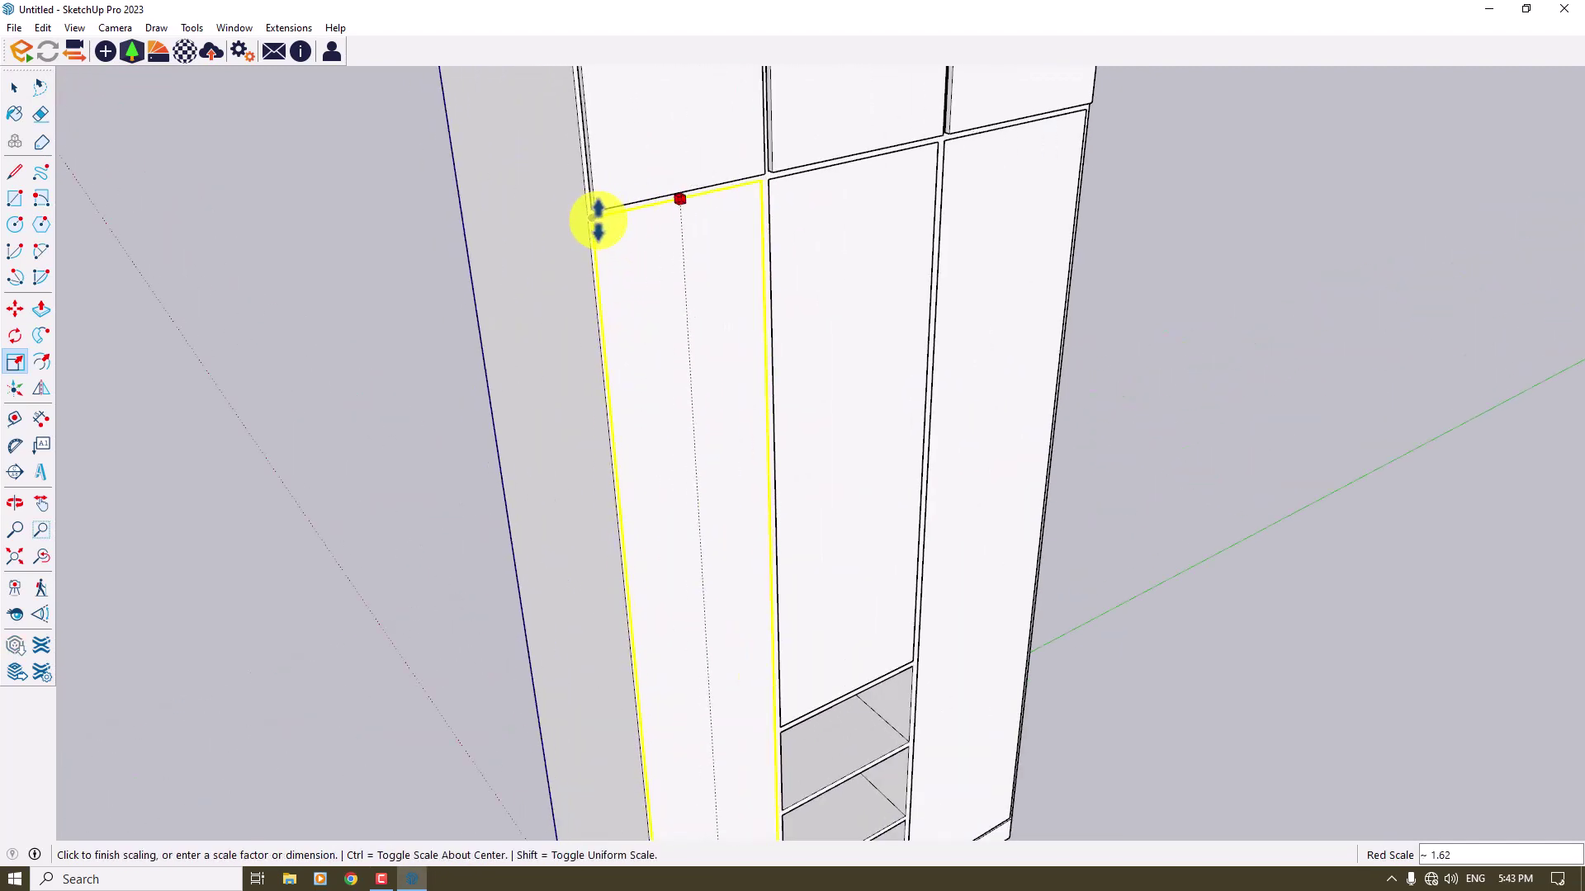
click(598, 219)
scroll(685, 413, down, 3)
key(space)
double_click(692, 425)
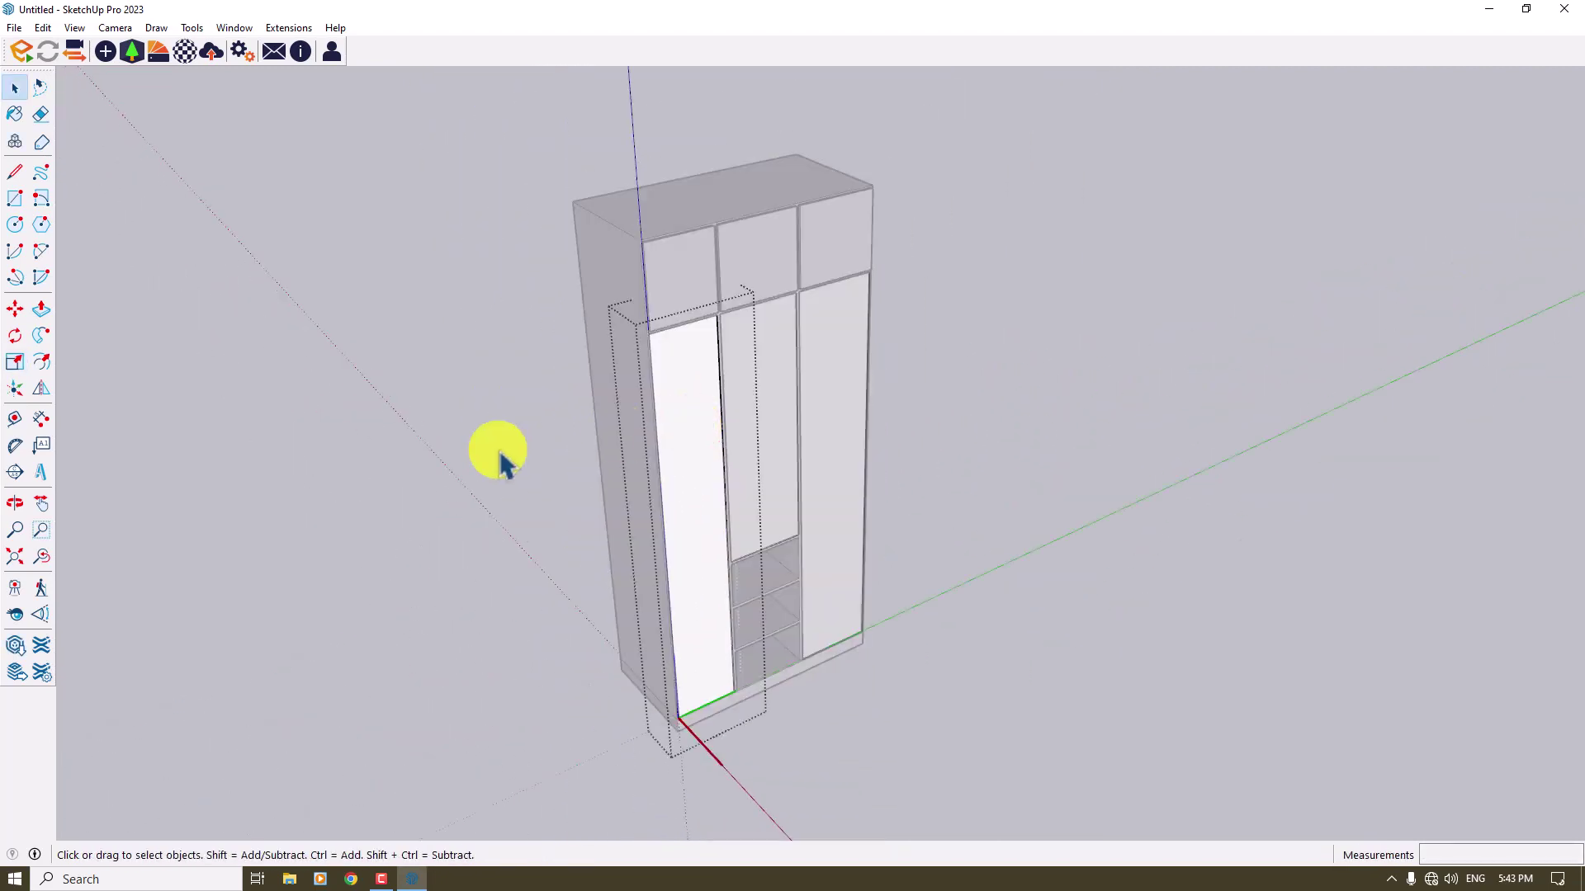
click(41, 308)
scroll(700, 353, up, 3)
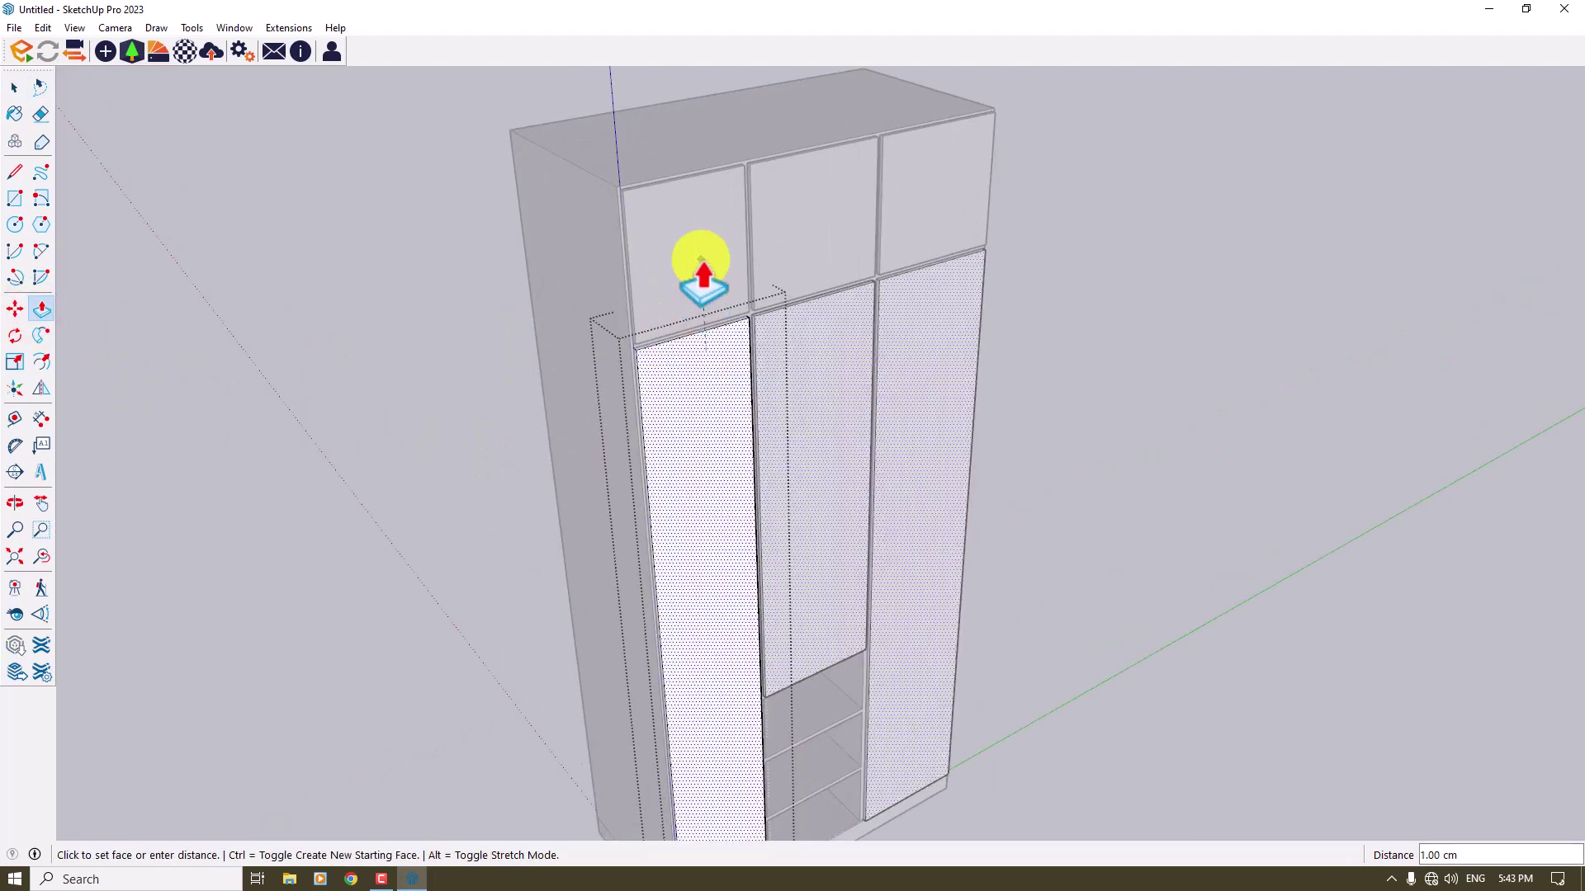
key(space)
scroll(972, 353, down, 4)
scroll(919, 591, up, 3)
middle_drag(920, 591, 718, 443)
scroll(718, 442, up, 2)
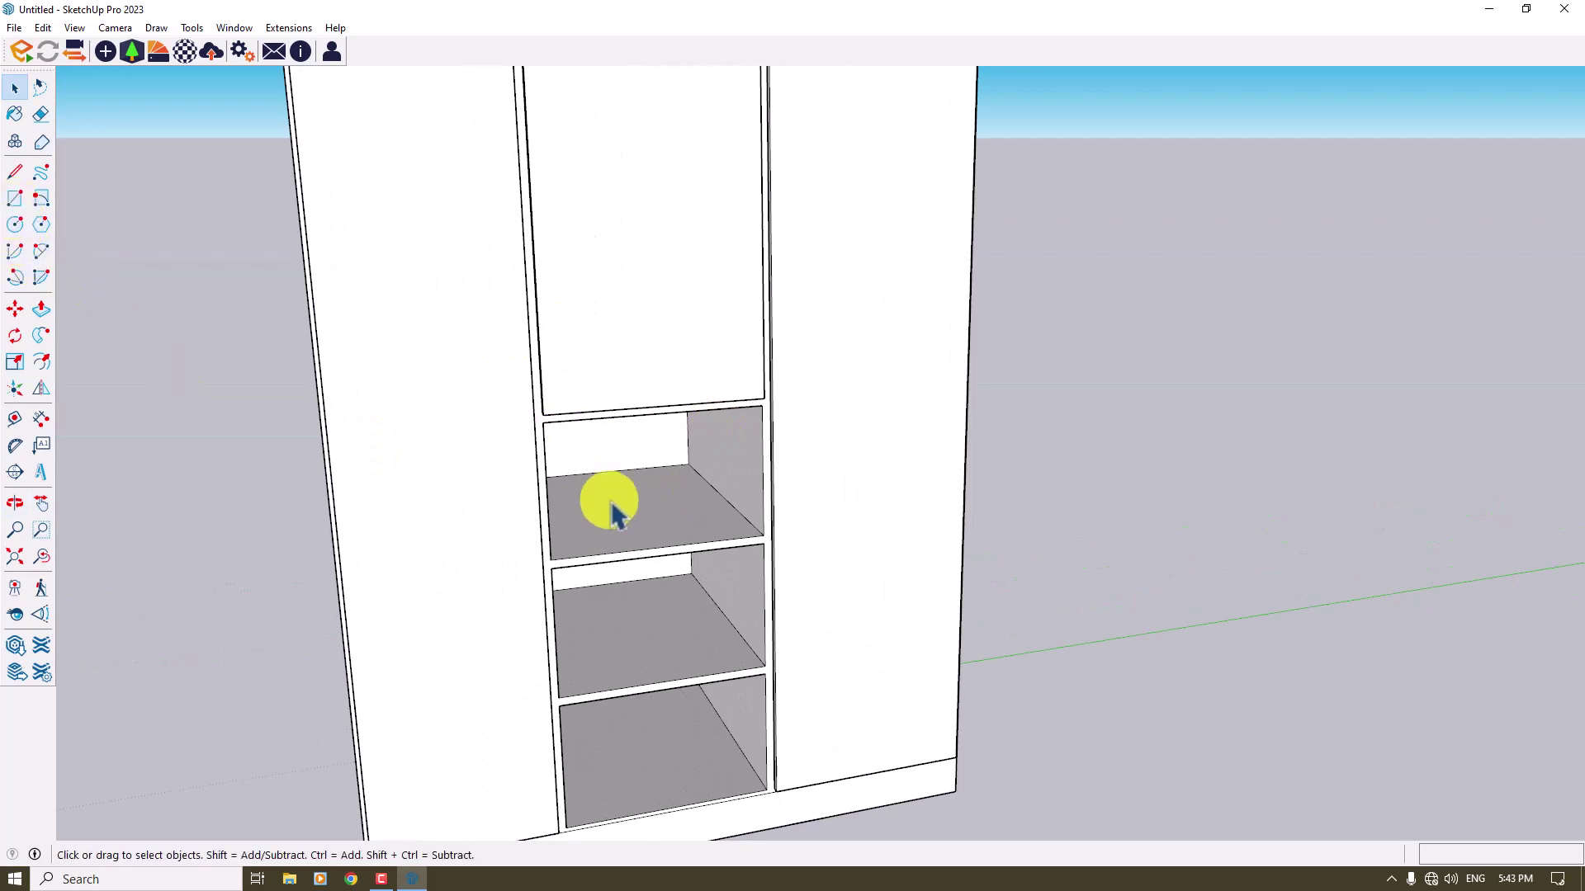
Draw a rectangle across the top shelf bay and make it a drawer-front component.
click(11, 208)
click(542, 422)
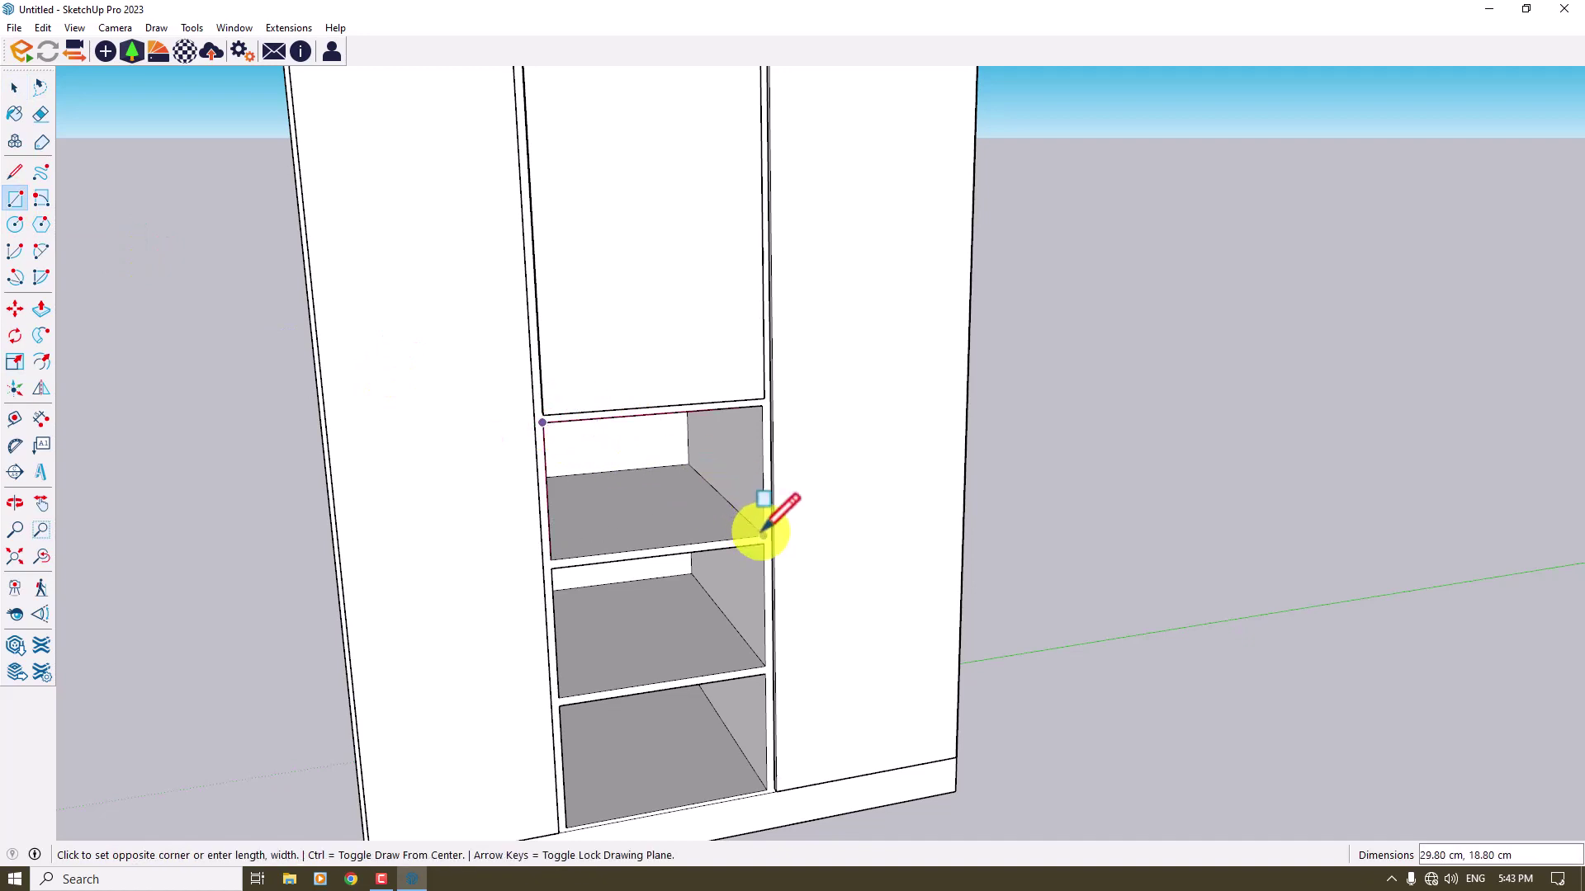
click(761, 537)
key(space)
middle_drag(823, 513, 753, 506)
right_click(752, 499)
click(842, 634)
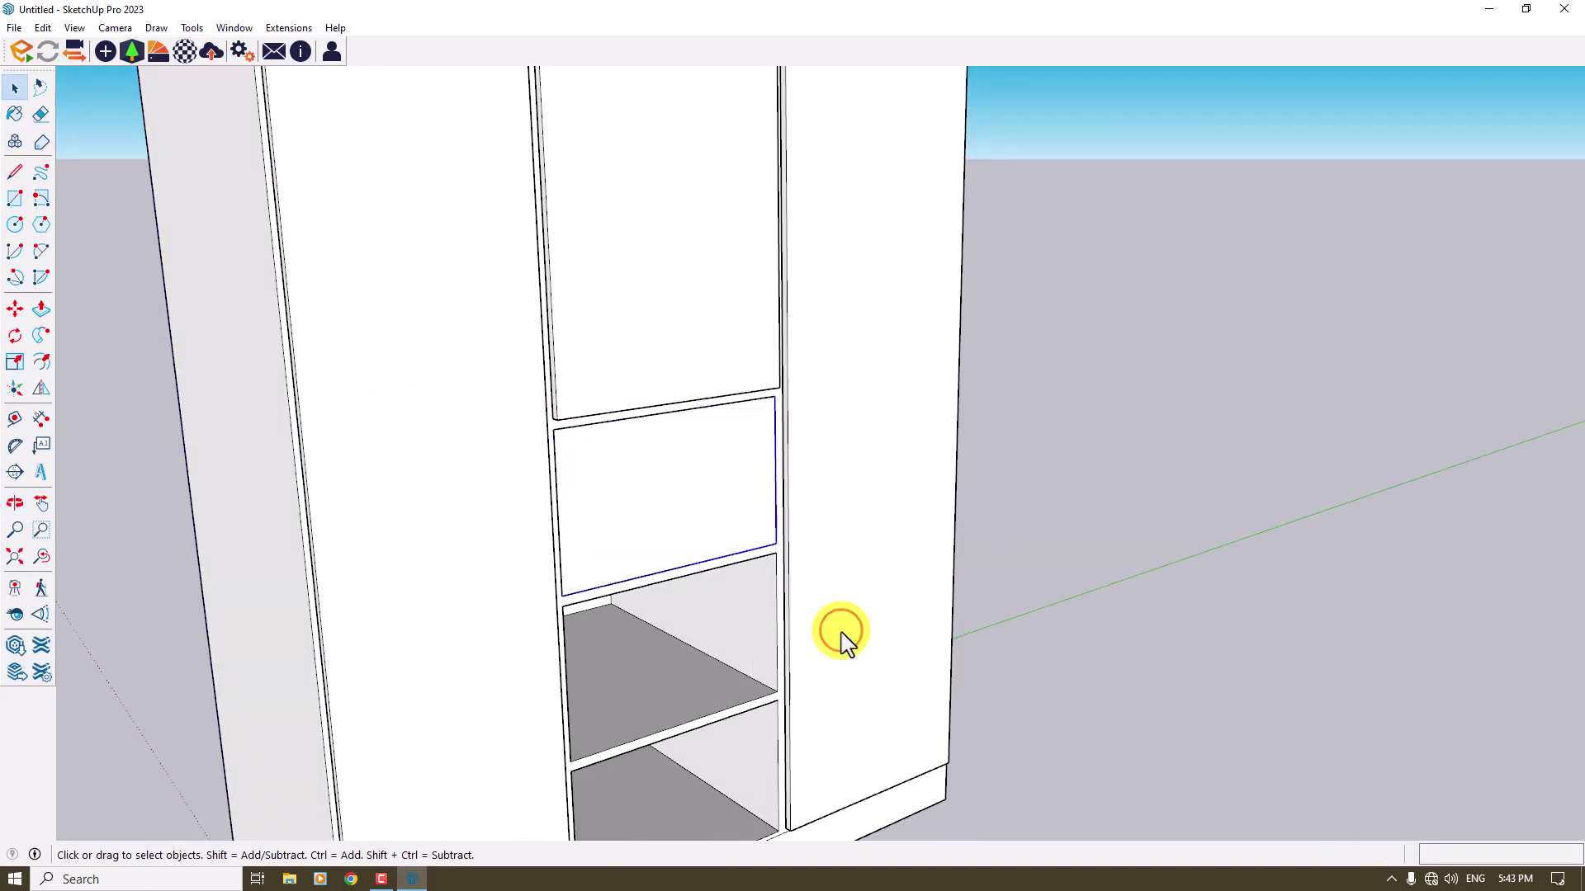
right_click(722, 496)
click(803, 609)
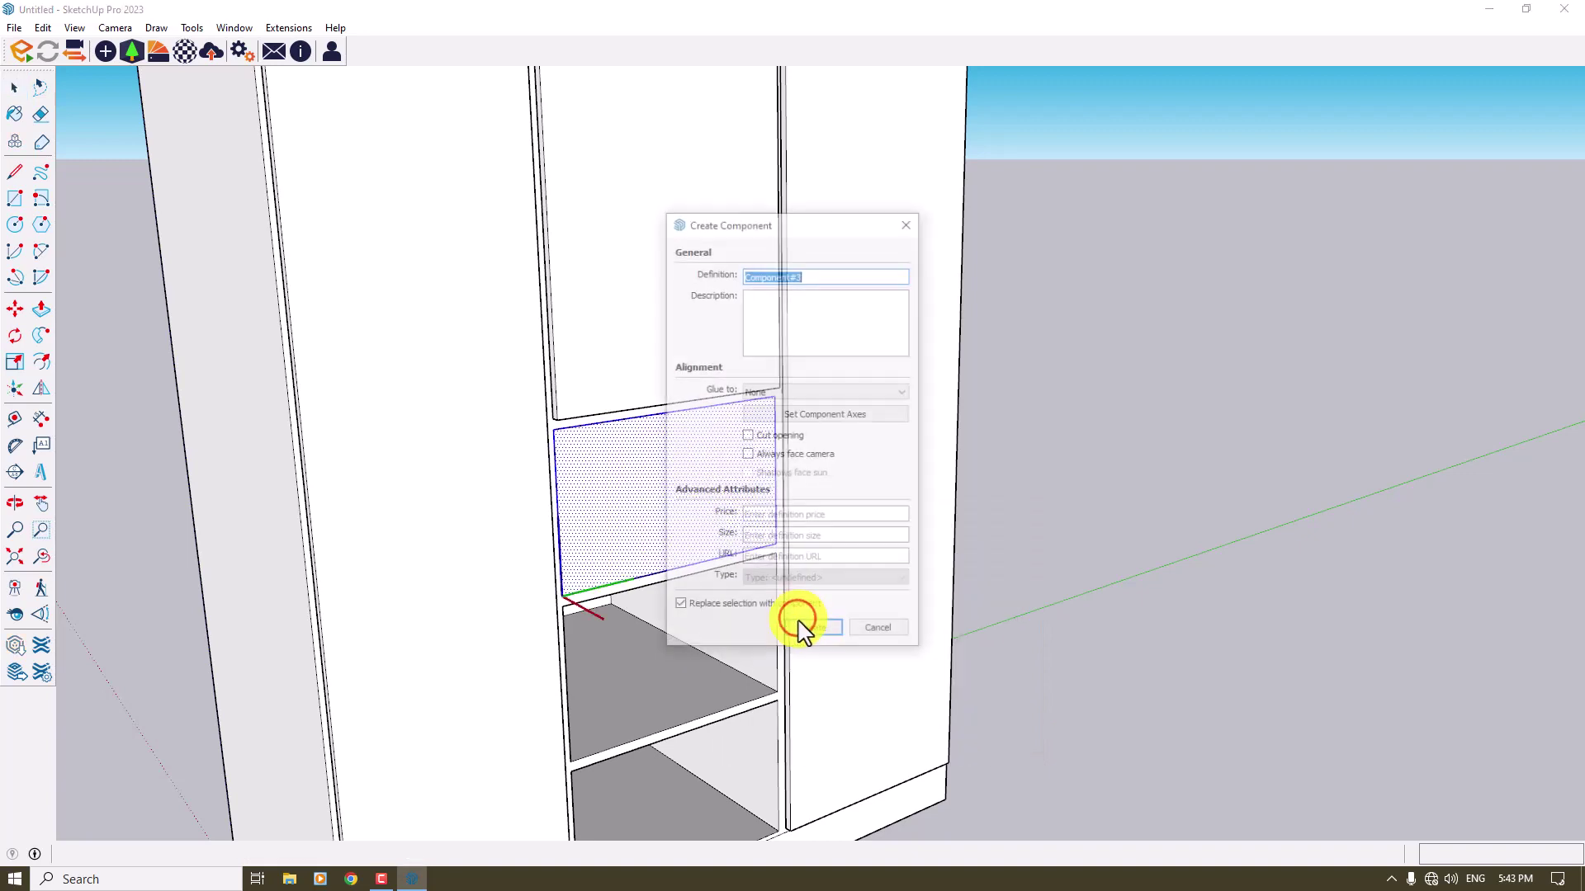
click(816, 632)
Copy the drawer front into the middle and bottom shelf bays.
click(15, 308)
click(769, 538)
key(ctrl)
shift+middle_drag(767, 672, 782, 576)
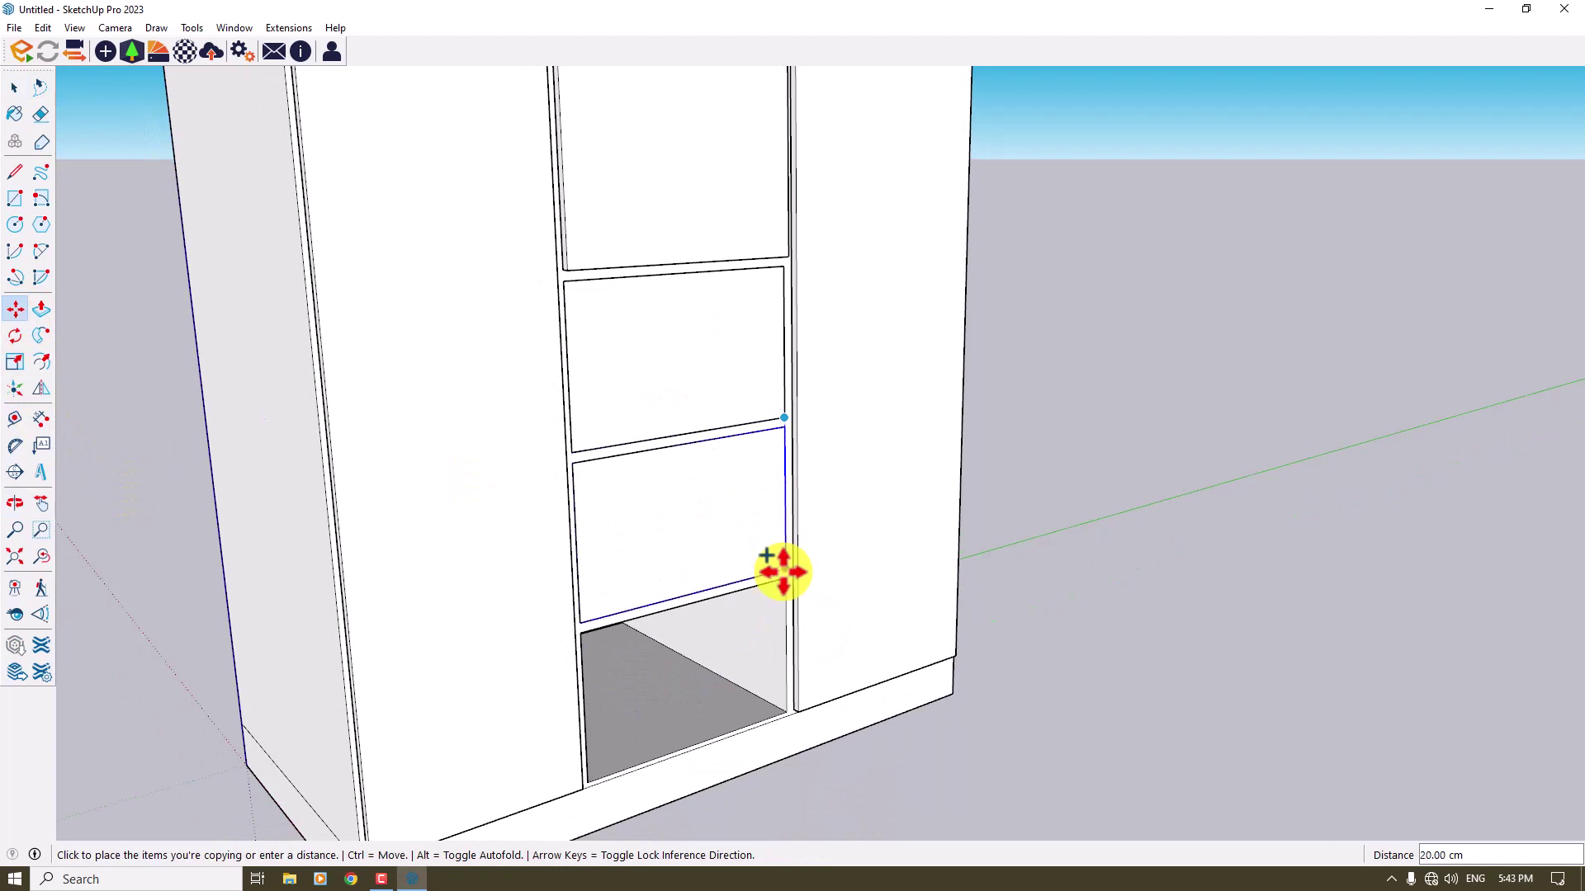
click(782, 571)
click(784, 568)
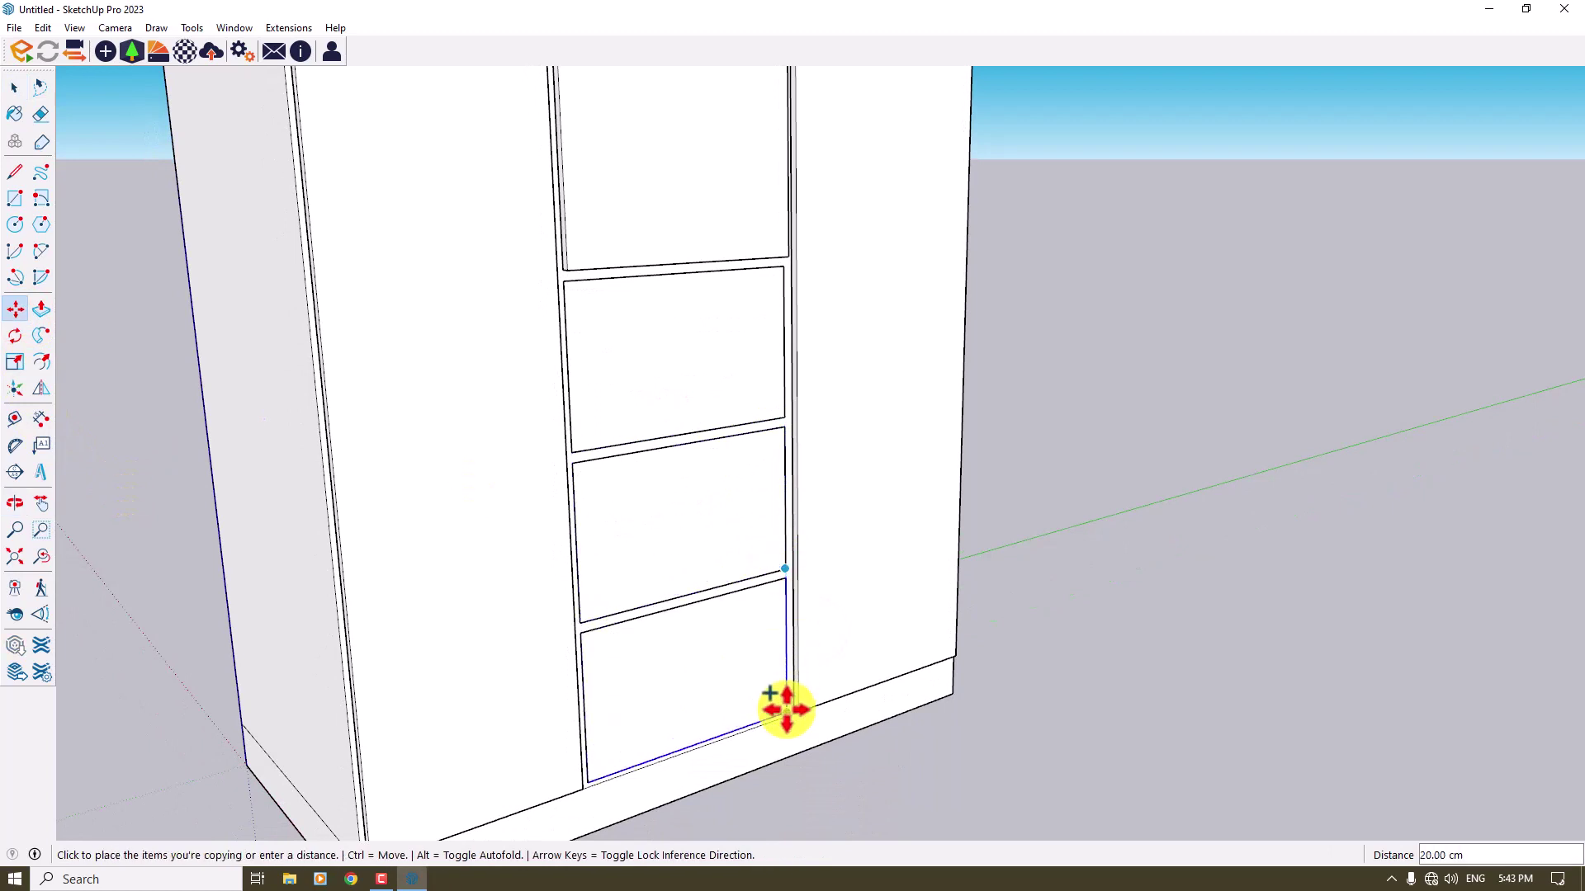
click(782, 708)
scroll(718, 640, down, 3)
key(space)
Push/pull the drawer front face to give the drawers thickness.
click(718, 641)
middle_drag(718, 640, 289, 517)
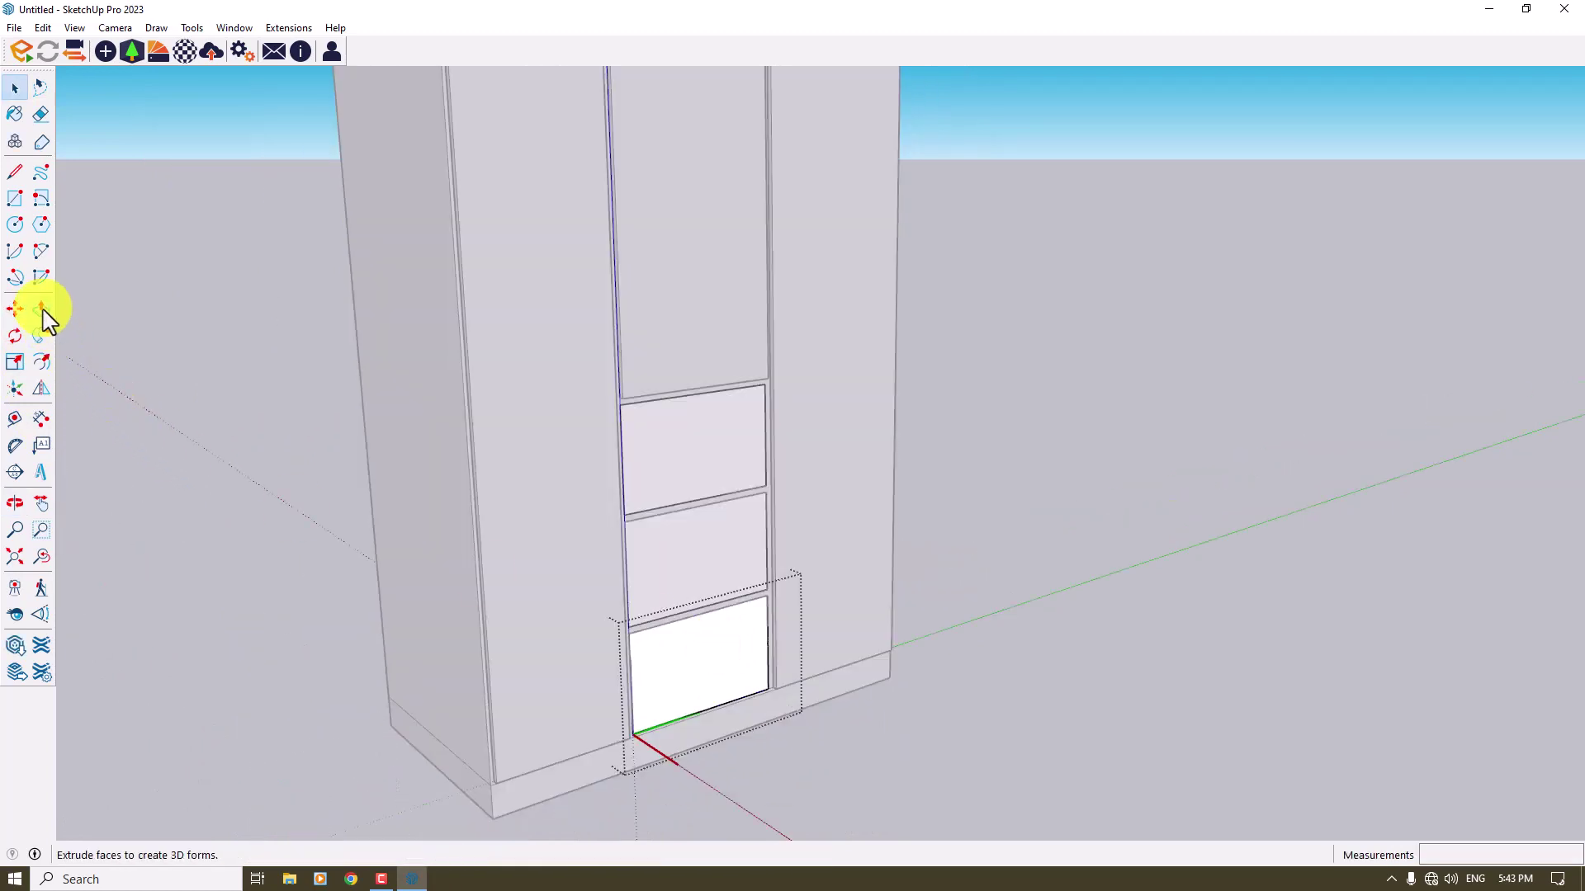
click(42, 308)
click(636, 636)
click(556, 647)
key(space)
scroll(697, 619, down, 3)
middle_drag(697, 619, 655, 413)
scroll(732, 573, up, 3)
middle_drag(733, 573, 772, 463)
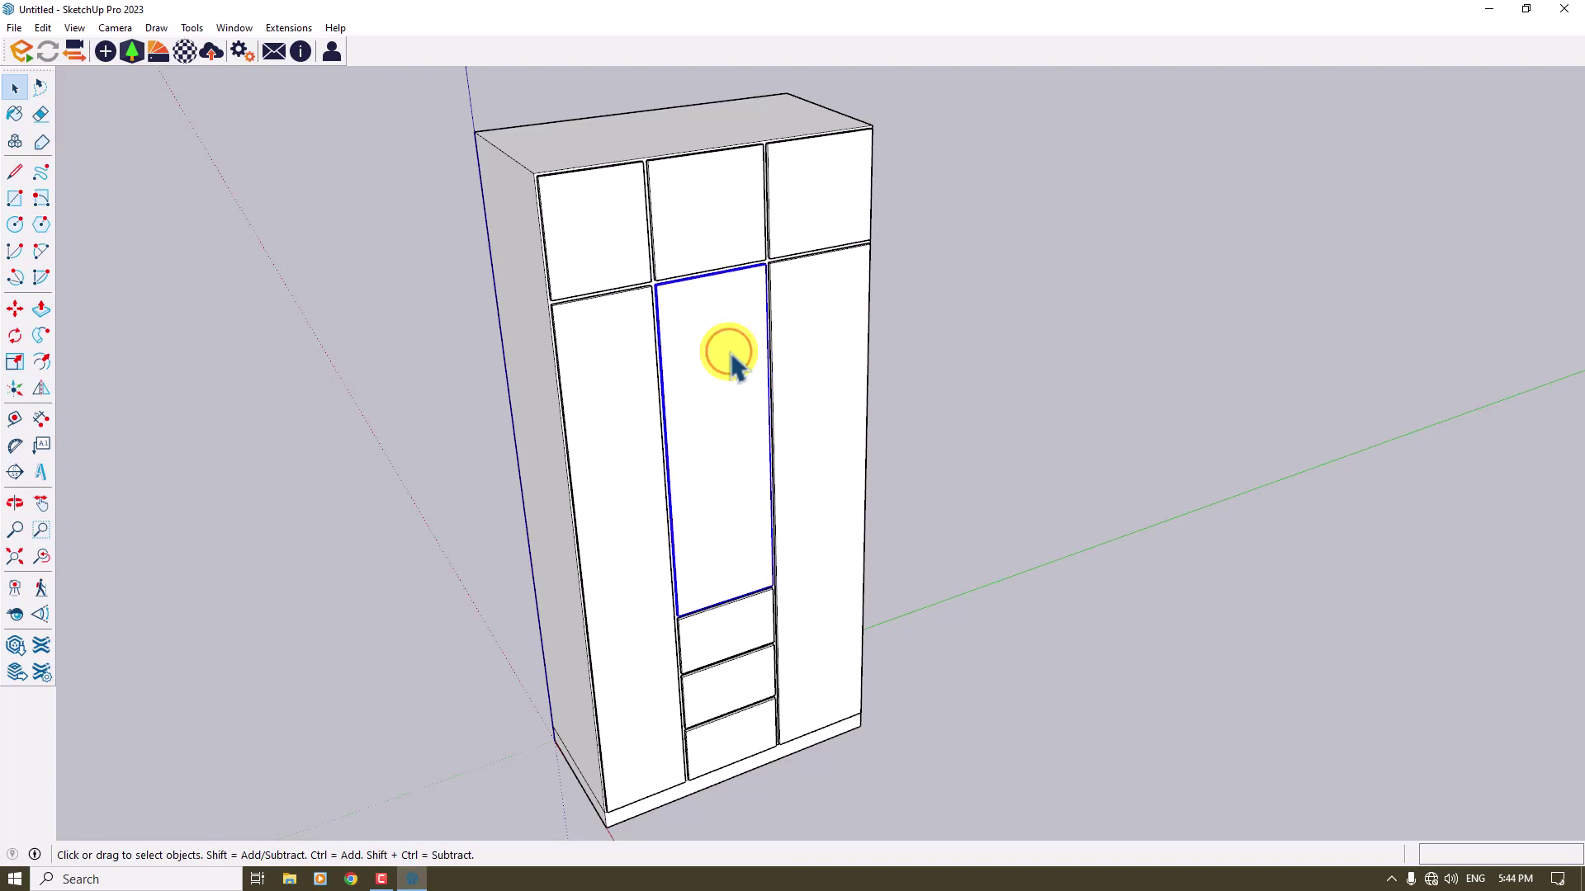
Rotate the middle tall door about 70° around its hinge corner so it stands partly open.
click(15, 335)
scroll(842, 647, up, 8)
middle_drag(707, 542, 275, 371)
scroll(325, 512, up, 5)
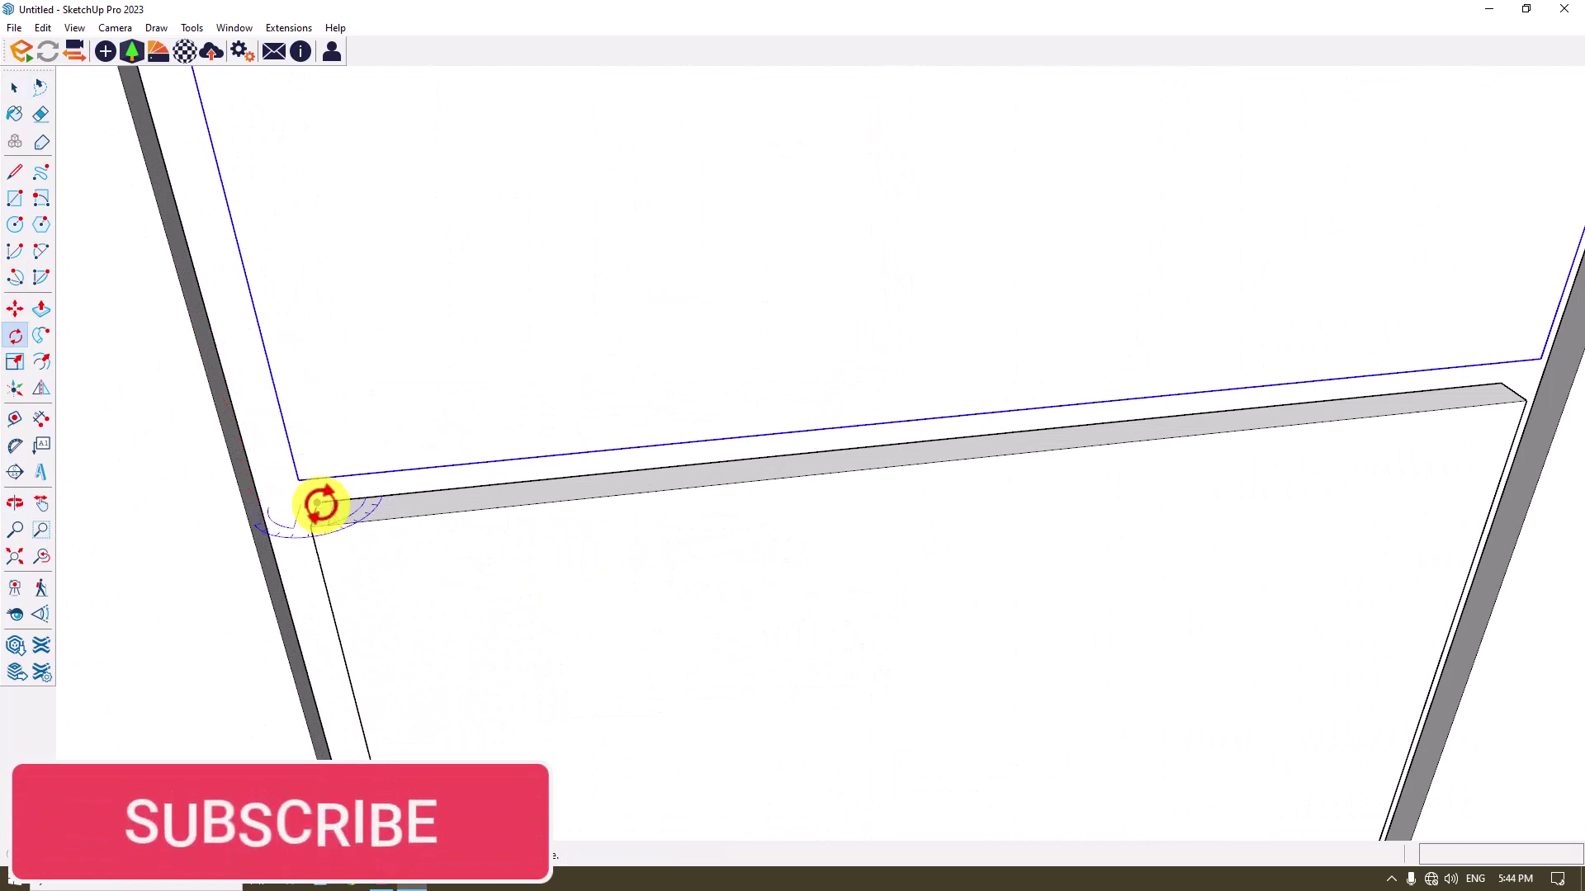
scroll(321, 504, down, 5)
scroll(909, 428, up, 3)
click(896, 417)
scroll(896, 417, down, 2)
scroll(898, 438, down, 5)
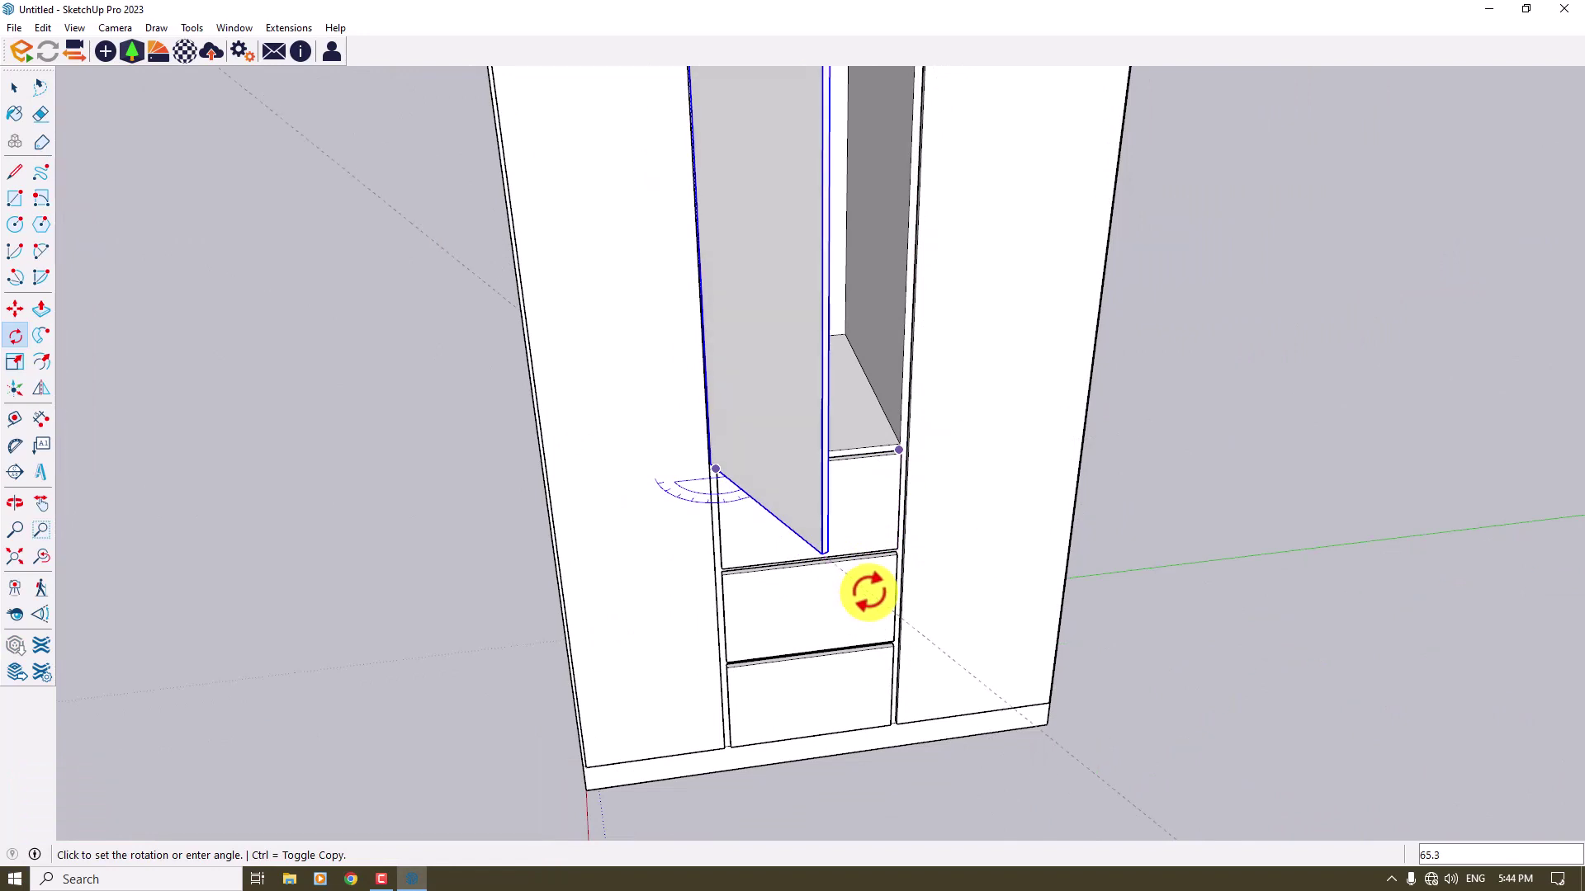
click(866, 592)
scroll(859, 594, down, 5)
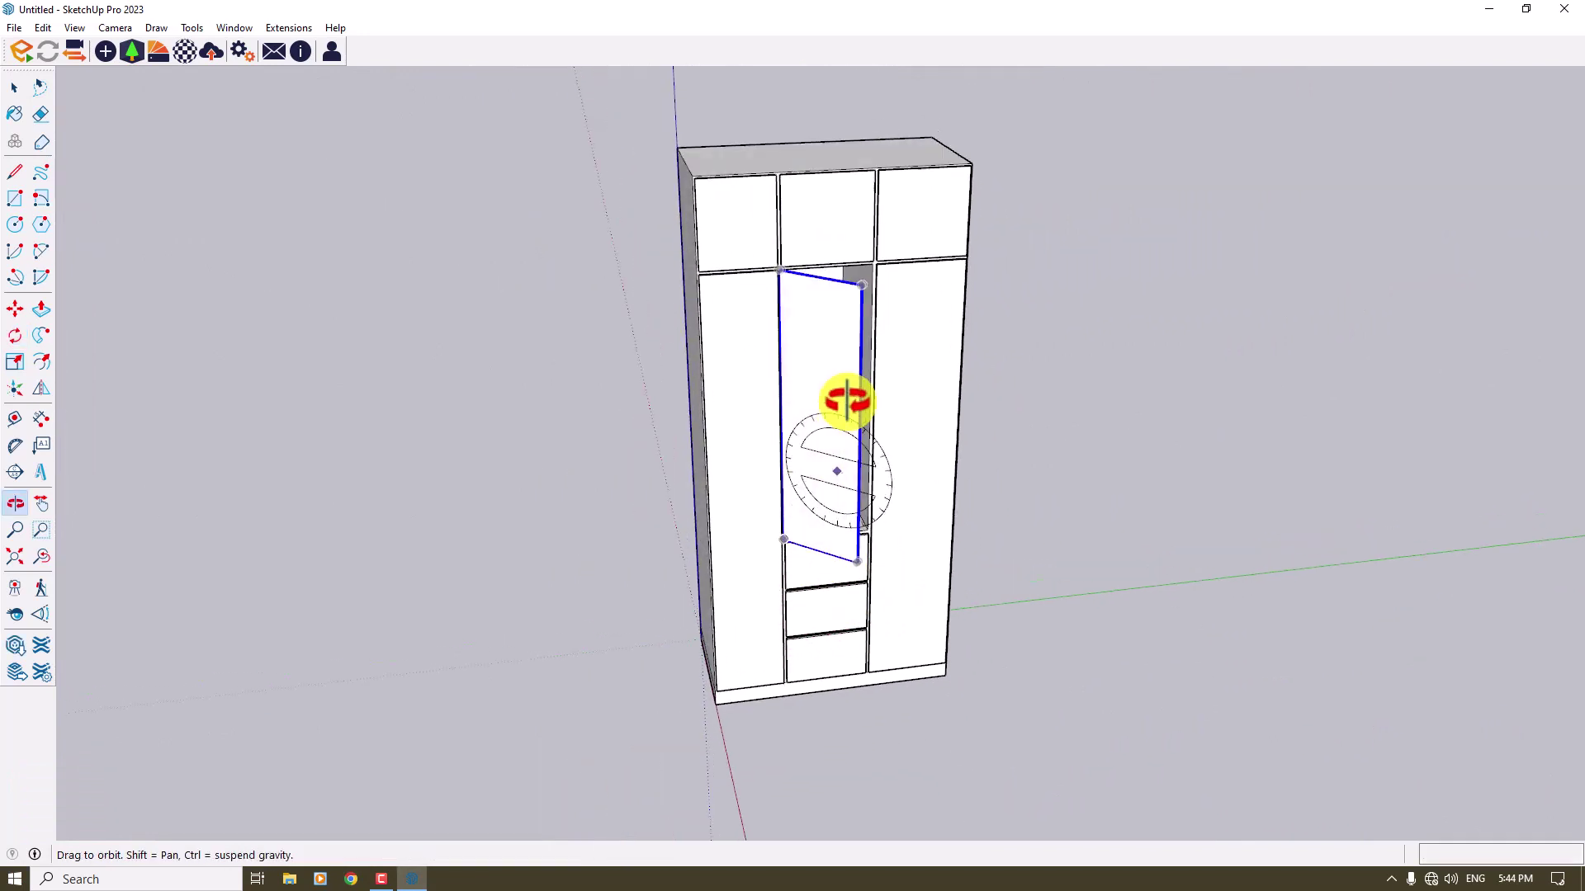
Rotate the right tall door open 39° about its hinge corner.
middle_drag(849, 378, 1065, 404)
key(space)
click(883, 505)
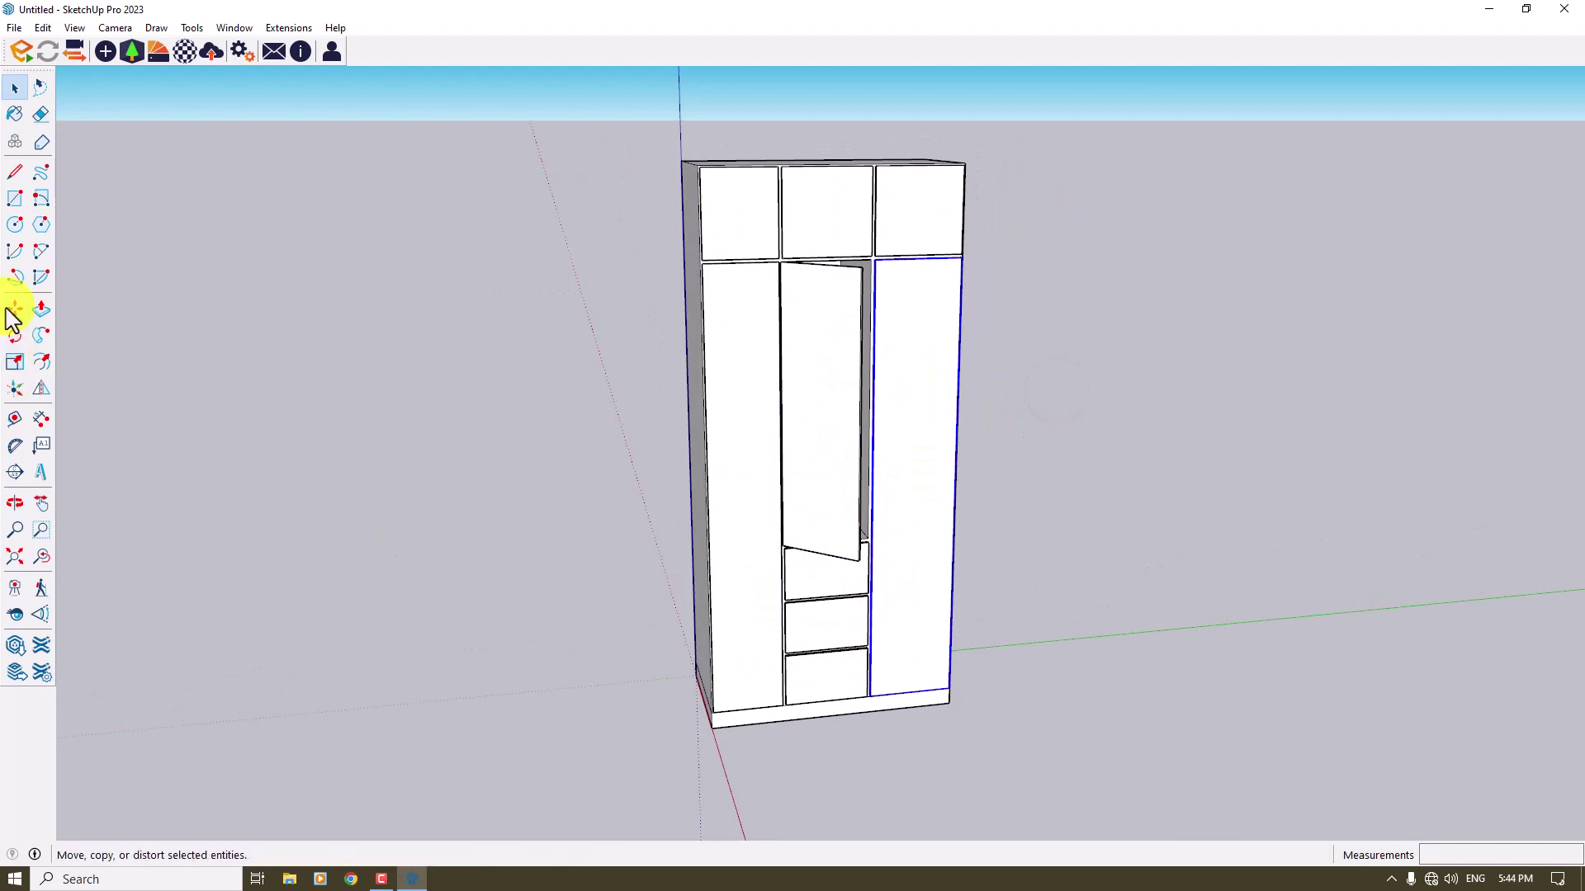
click(15, 336)
middle_drag(949, 495, 1026, 495)
scroll(967, 307, up, 10)
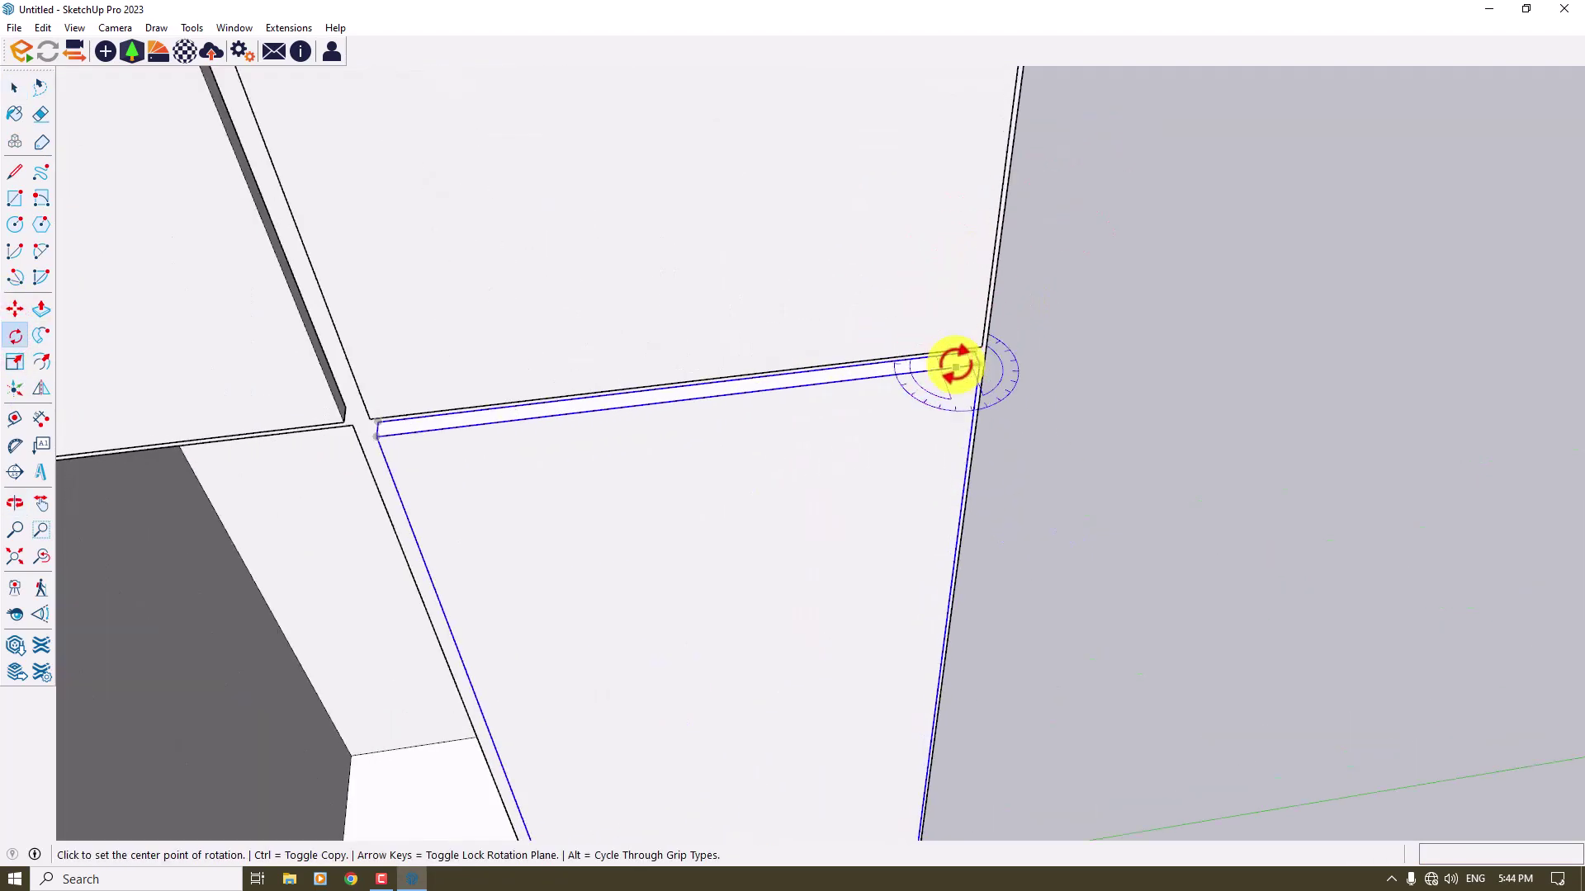
click(995, 335)
scroll(995, 335, down, 2)
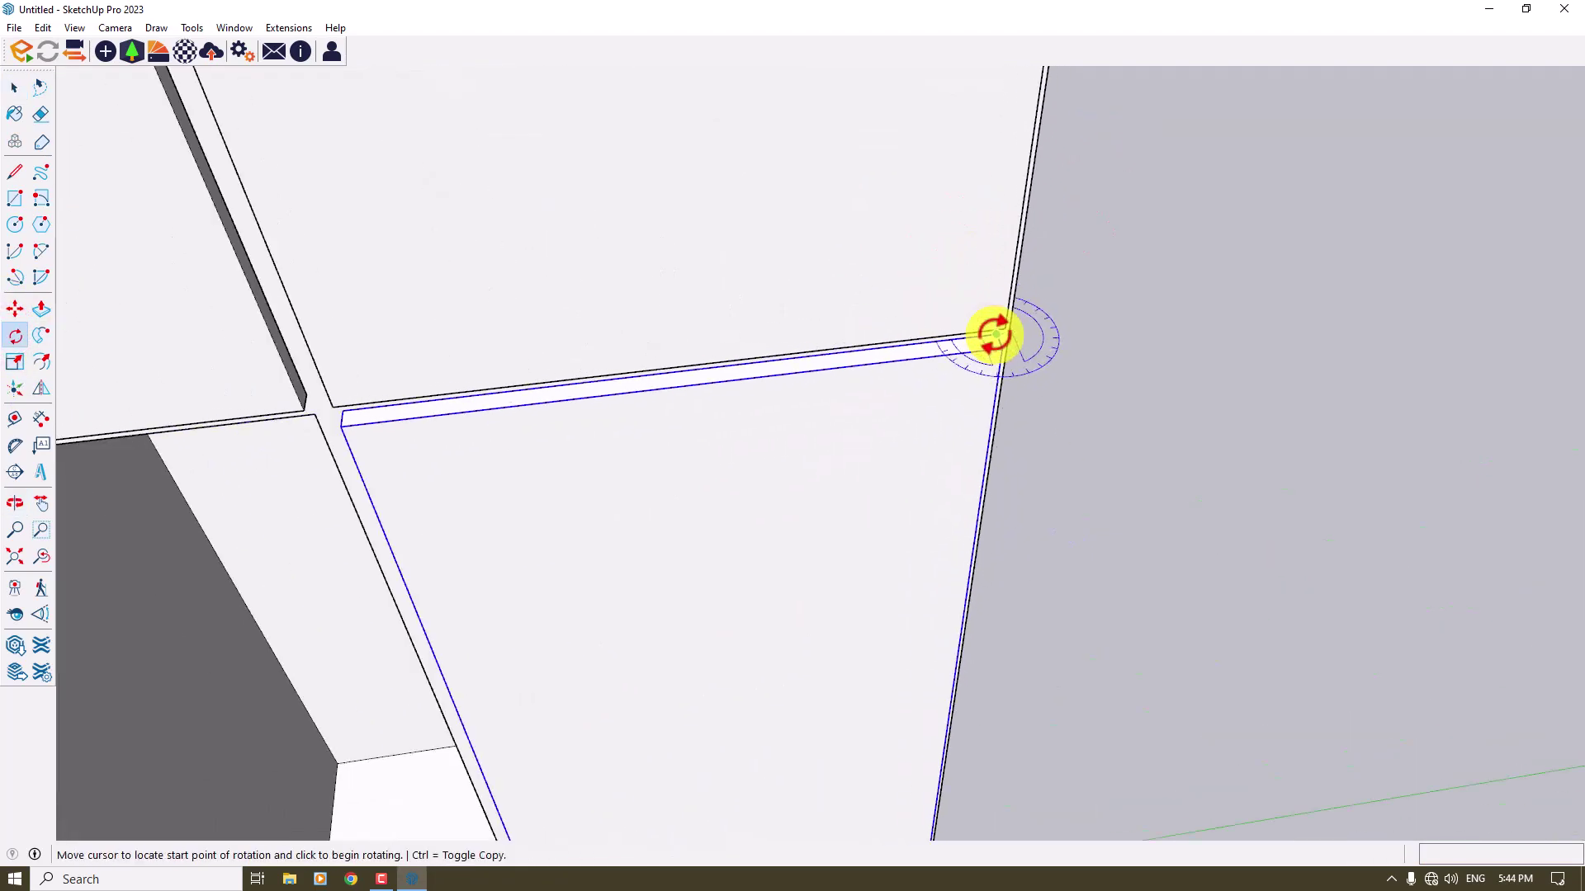
click(341, 415)
scroll(341, 415, down, 2)
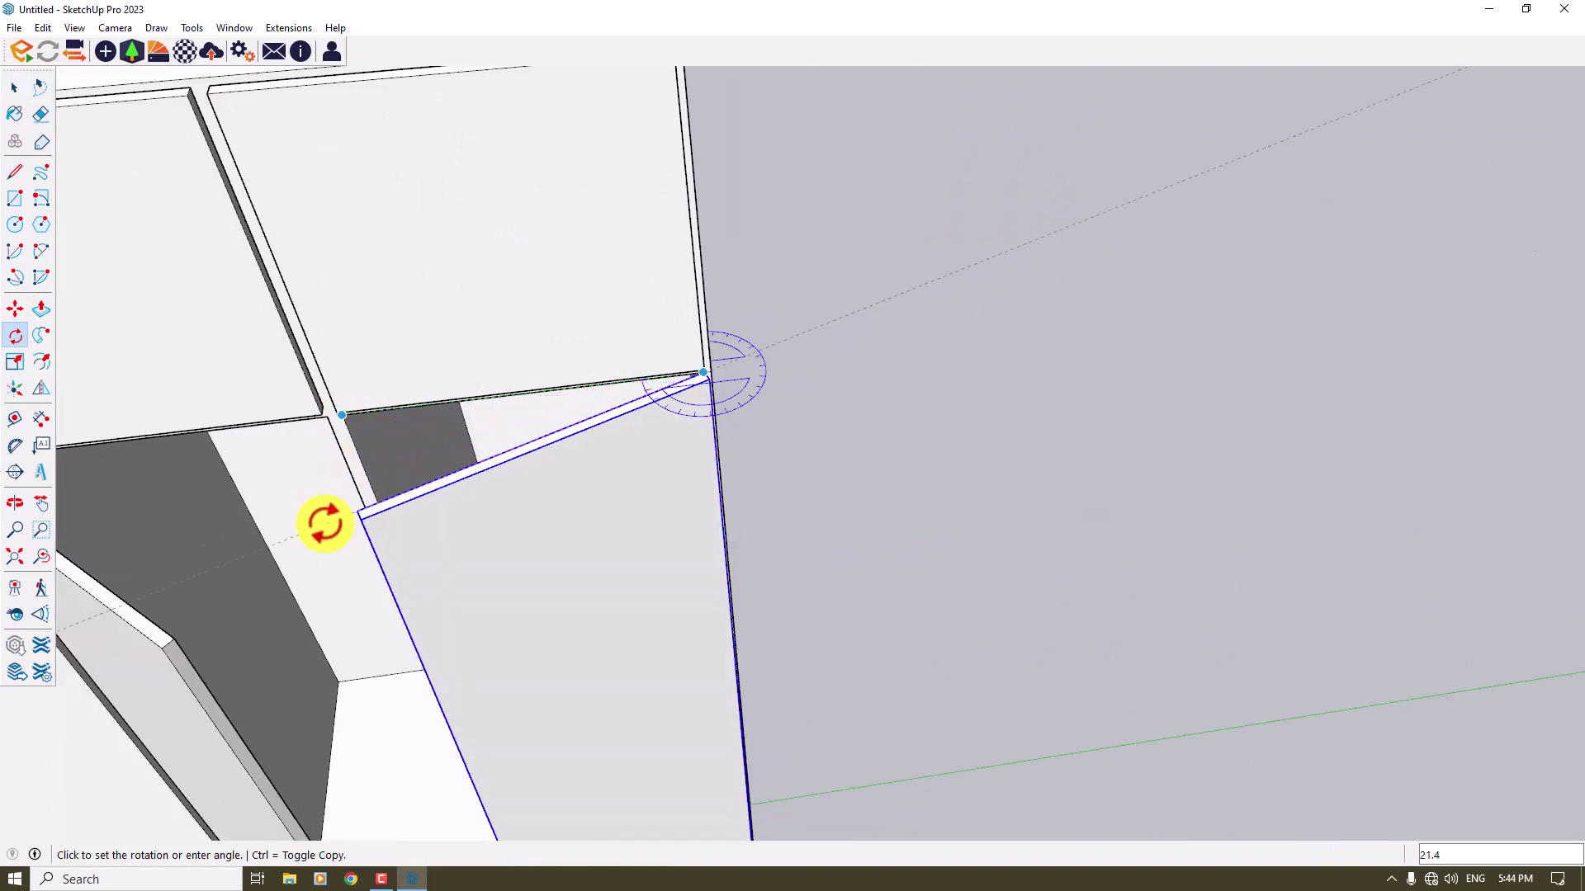
click(254, 608)
scroll(1023, 479, down, 5)
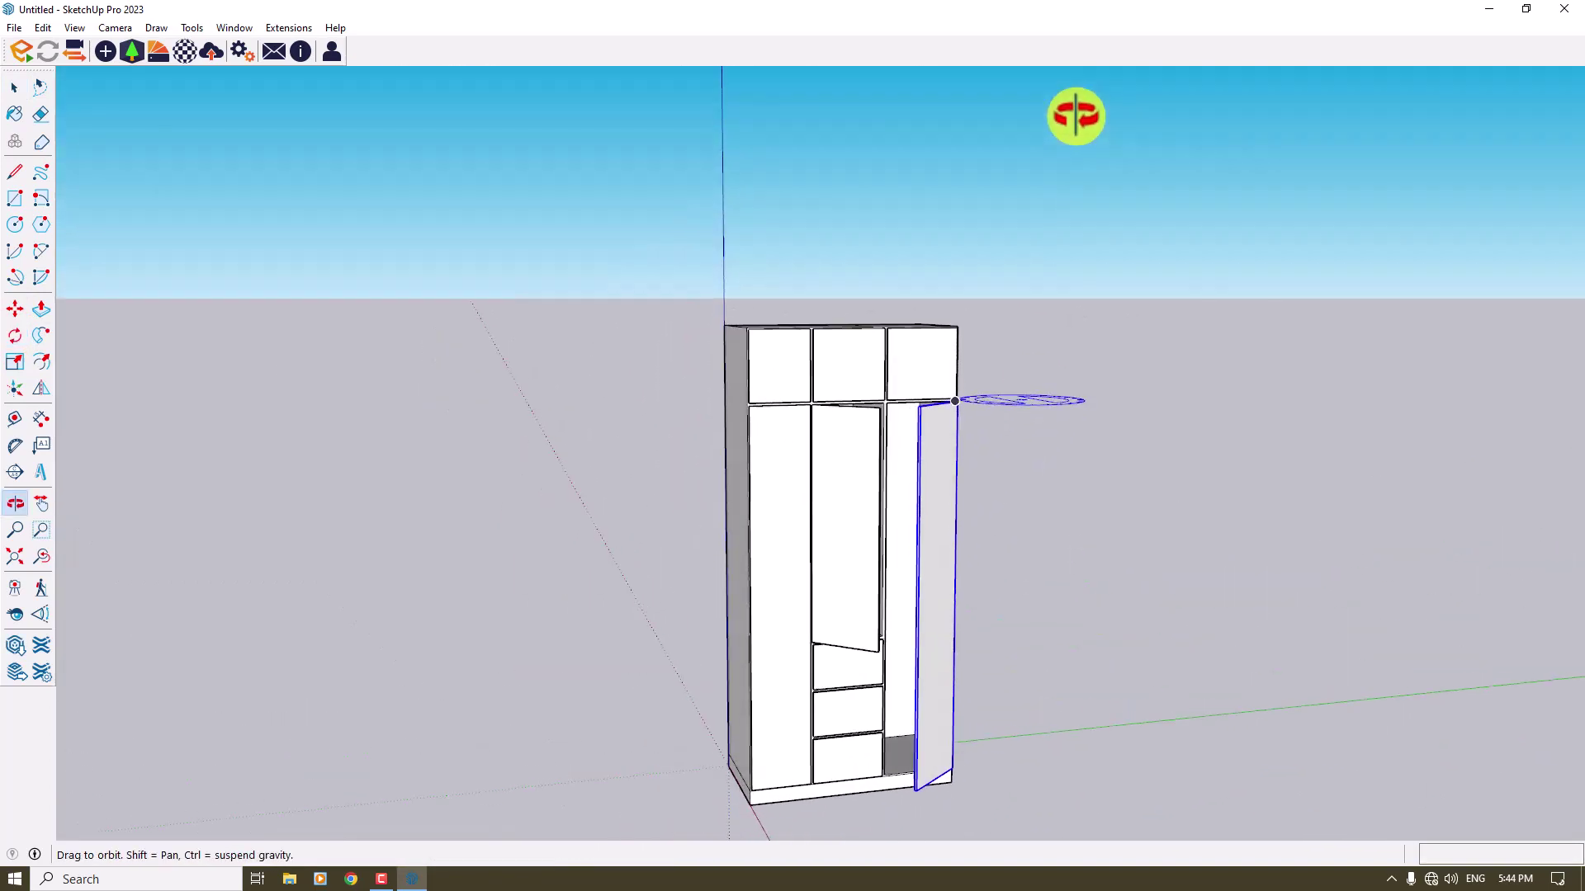
key(space)
click(1085, 429)
Rotate the left tall door slightly ajar from its hinge corner.
middle_drag(1054, 513, 1122, 565)
middle_drag(913, 623, 877, 778)
scroll(761, 548, up, 2)
scroll(784, 504, up, 4)
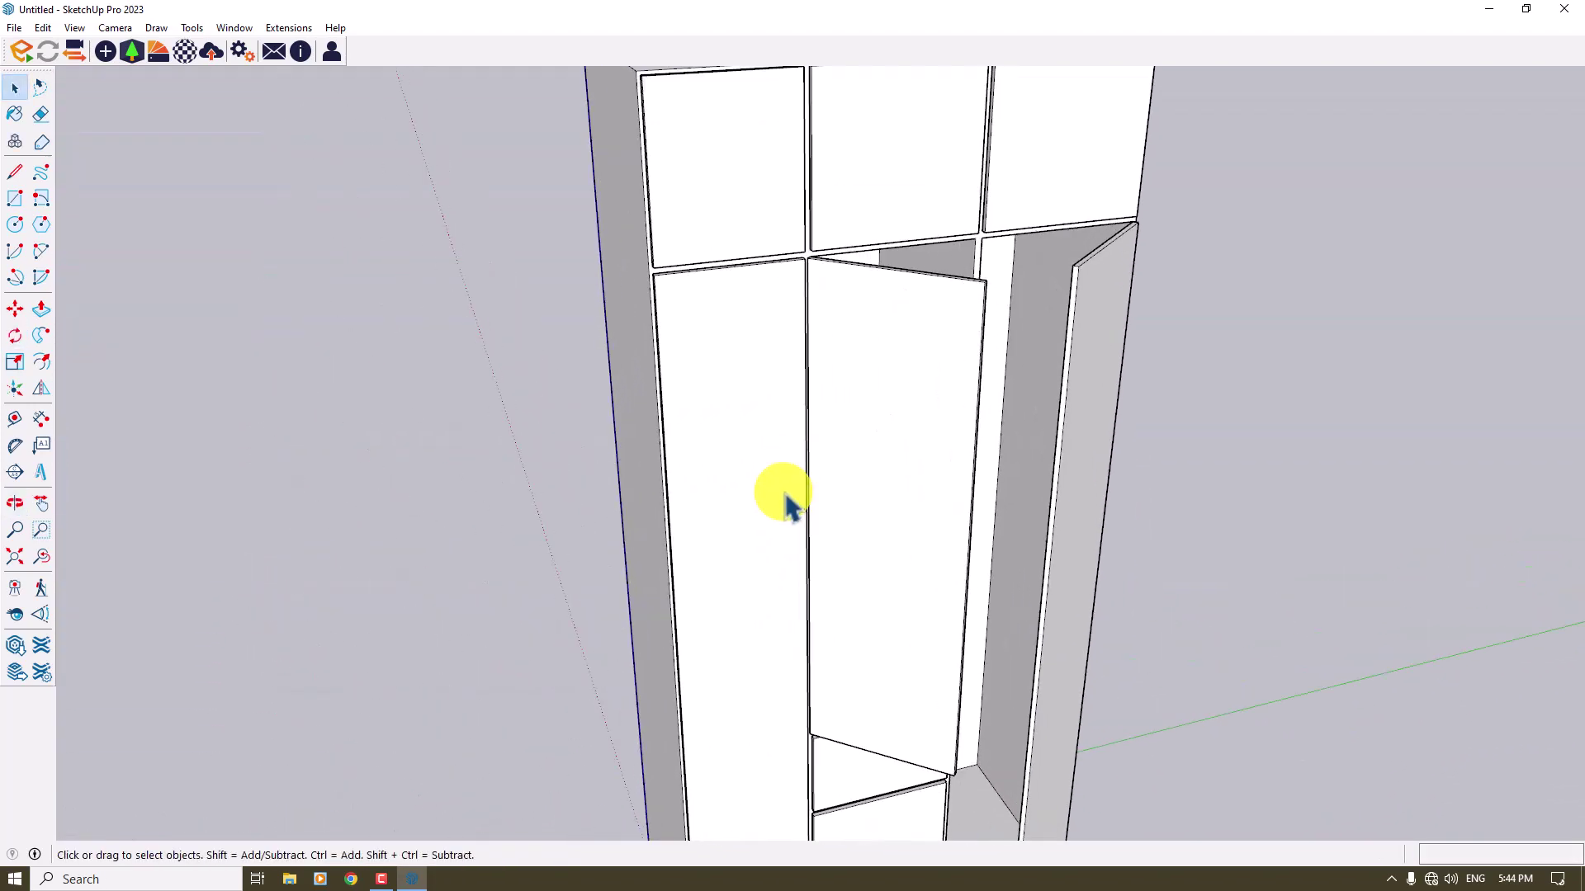
click(784, 504)
click(15, 335)
middle_drag(389, 293, 658, 322)
scroll(658, 322, up, 3)
scroll(643, 396, up, 3)
click(609, 390)
click(1443, 157)
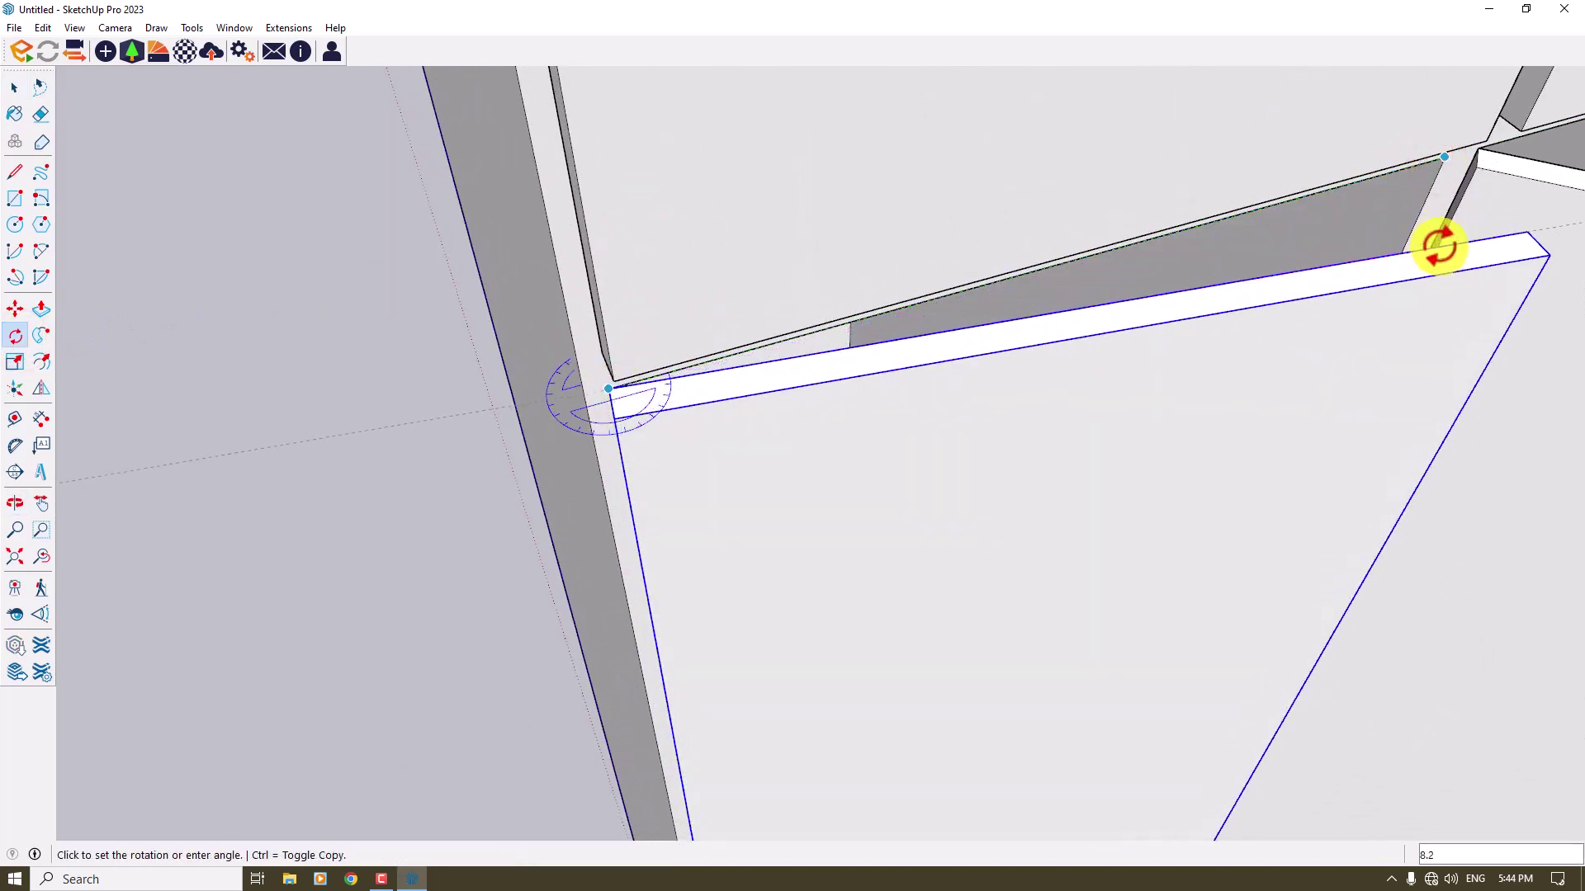
key(Return)
scroll(1439, 246, down, 3)
scroll(531, 354, down, 5)
key(space)
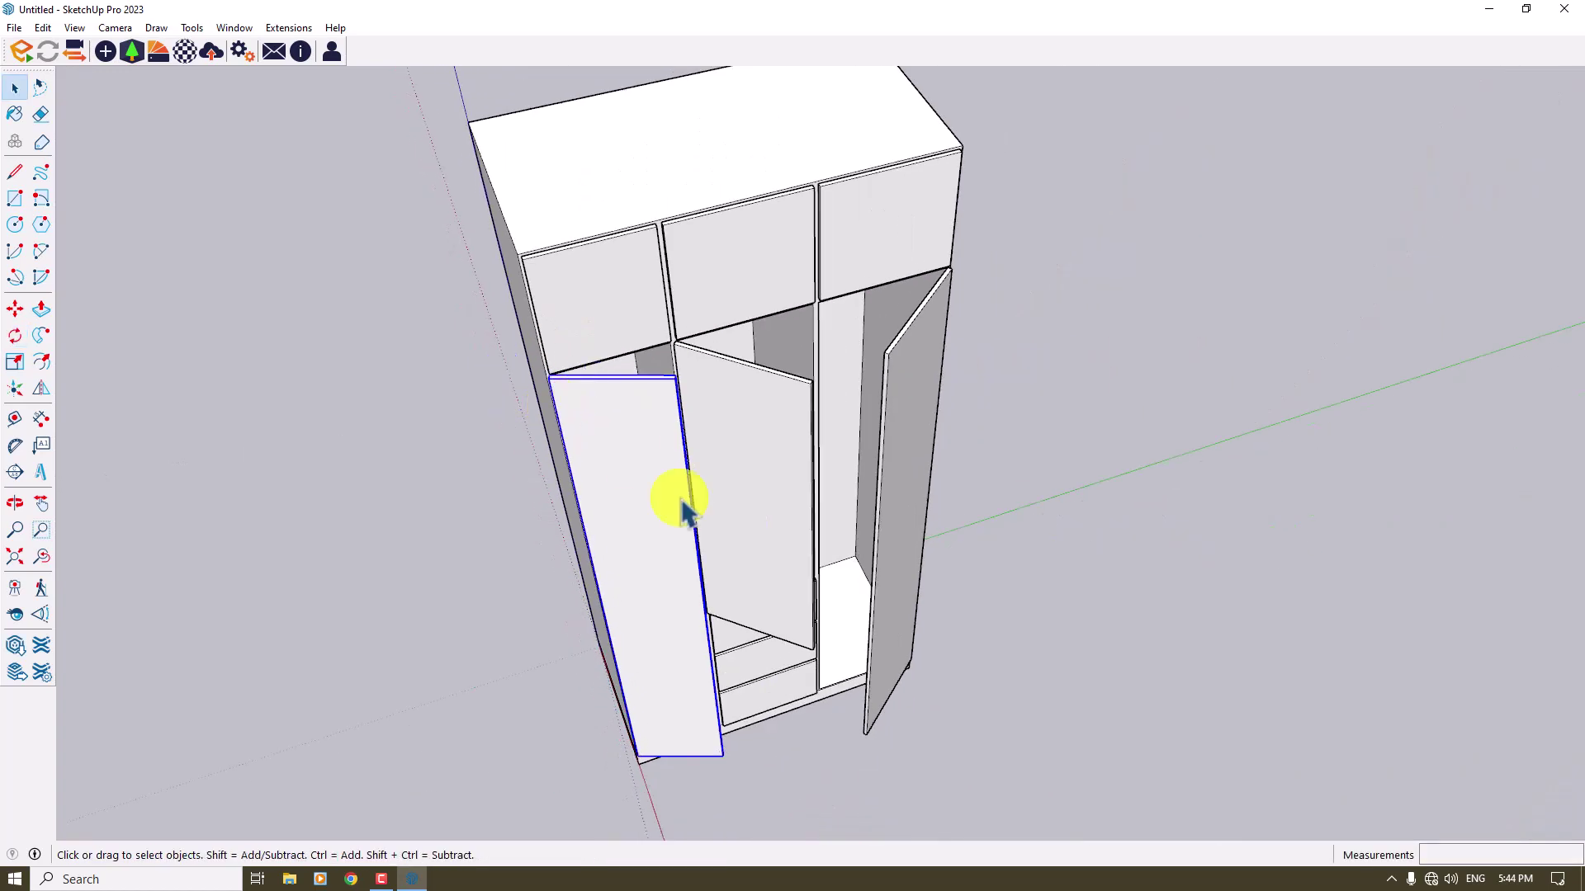
middle_drag(1130, 635, 1043, 78)
scroll(1047, 460, down, 3)
middle_drag(1047, 460, 930, 226)
Start rotating the middle top cubby door, then cancel it, leaving it closed.
scroll(831, 231, up, 5)
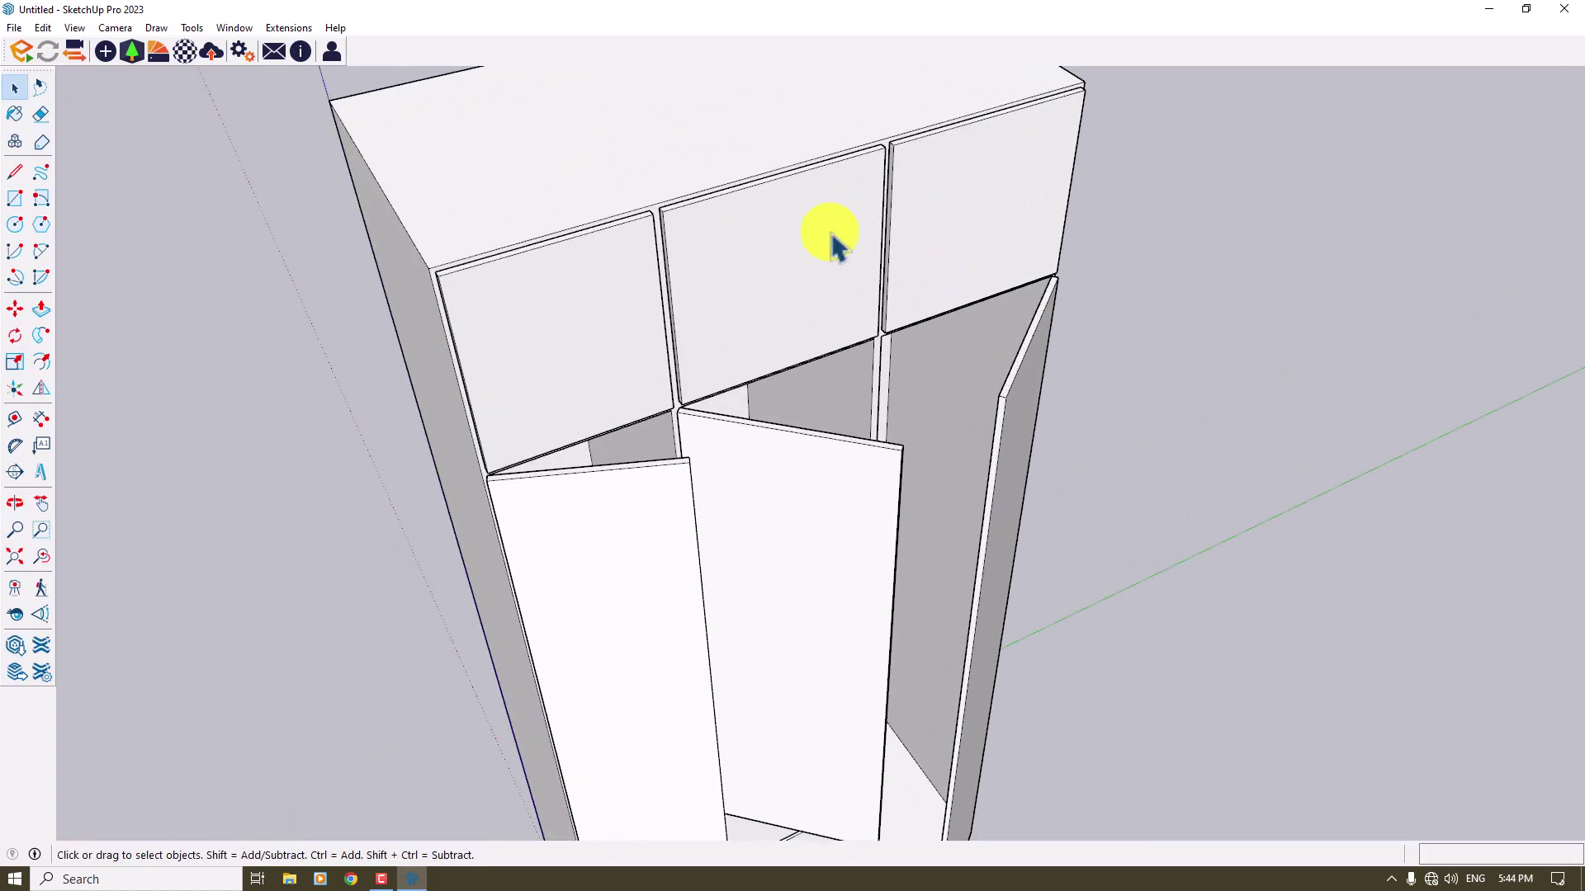
click(831, 239)
scroll(776, 227, up, 3)
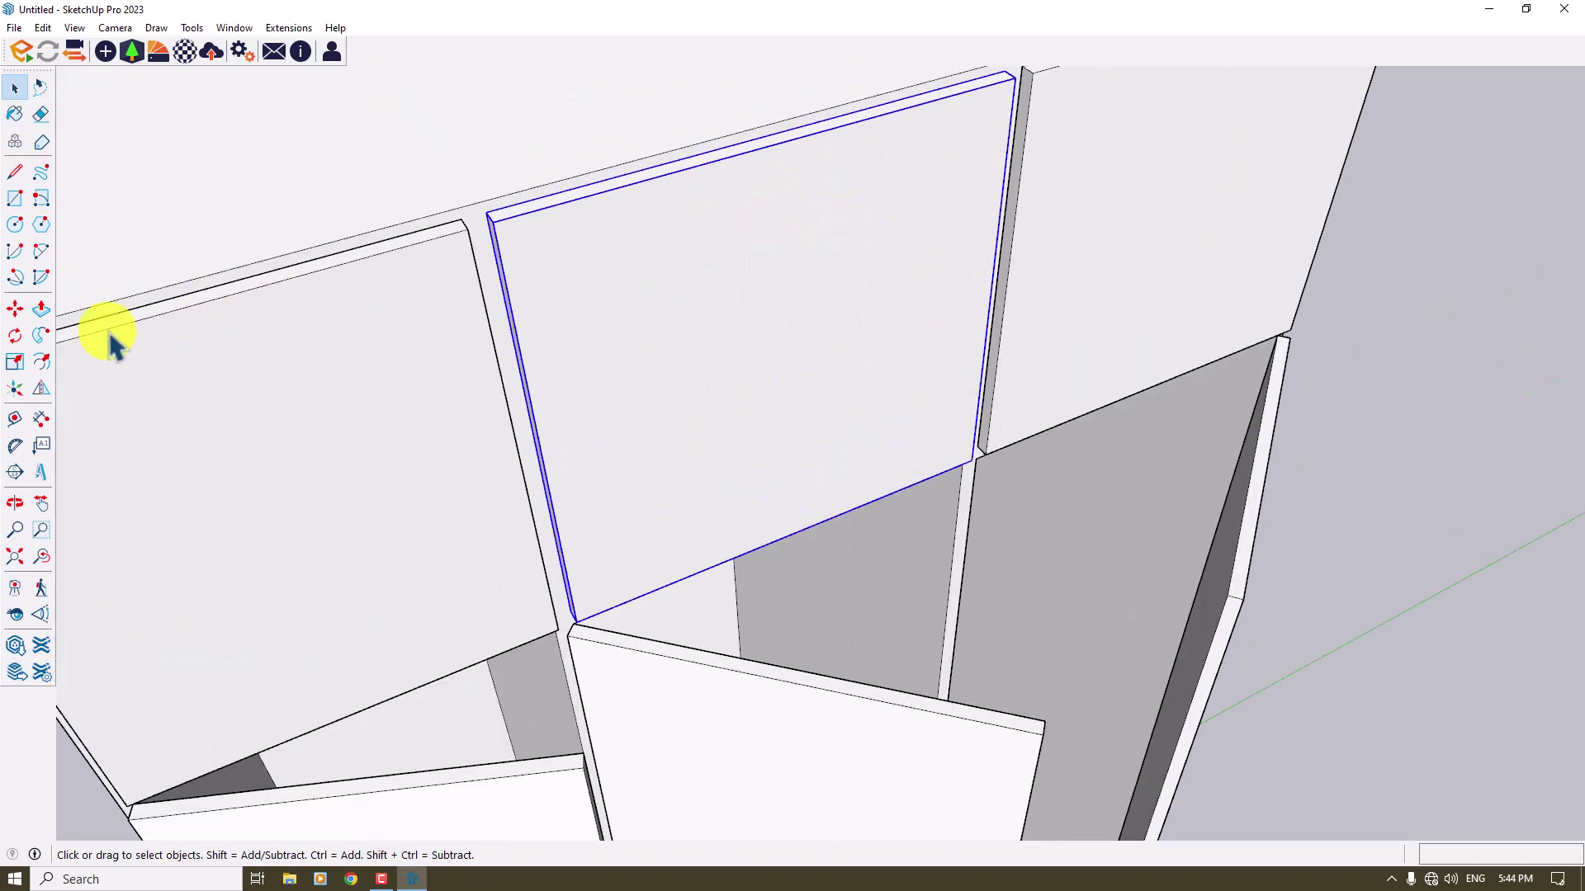
click(15, 334)
scroll(1026, 75, up, 3)
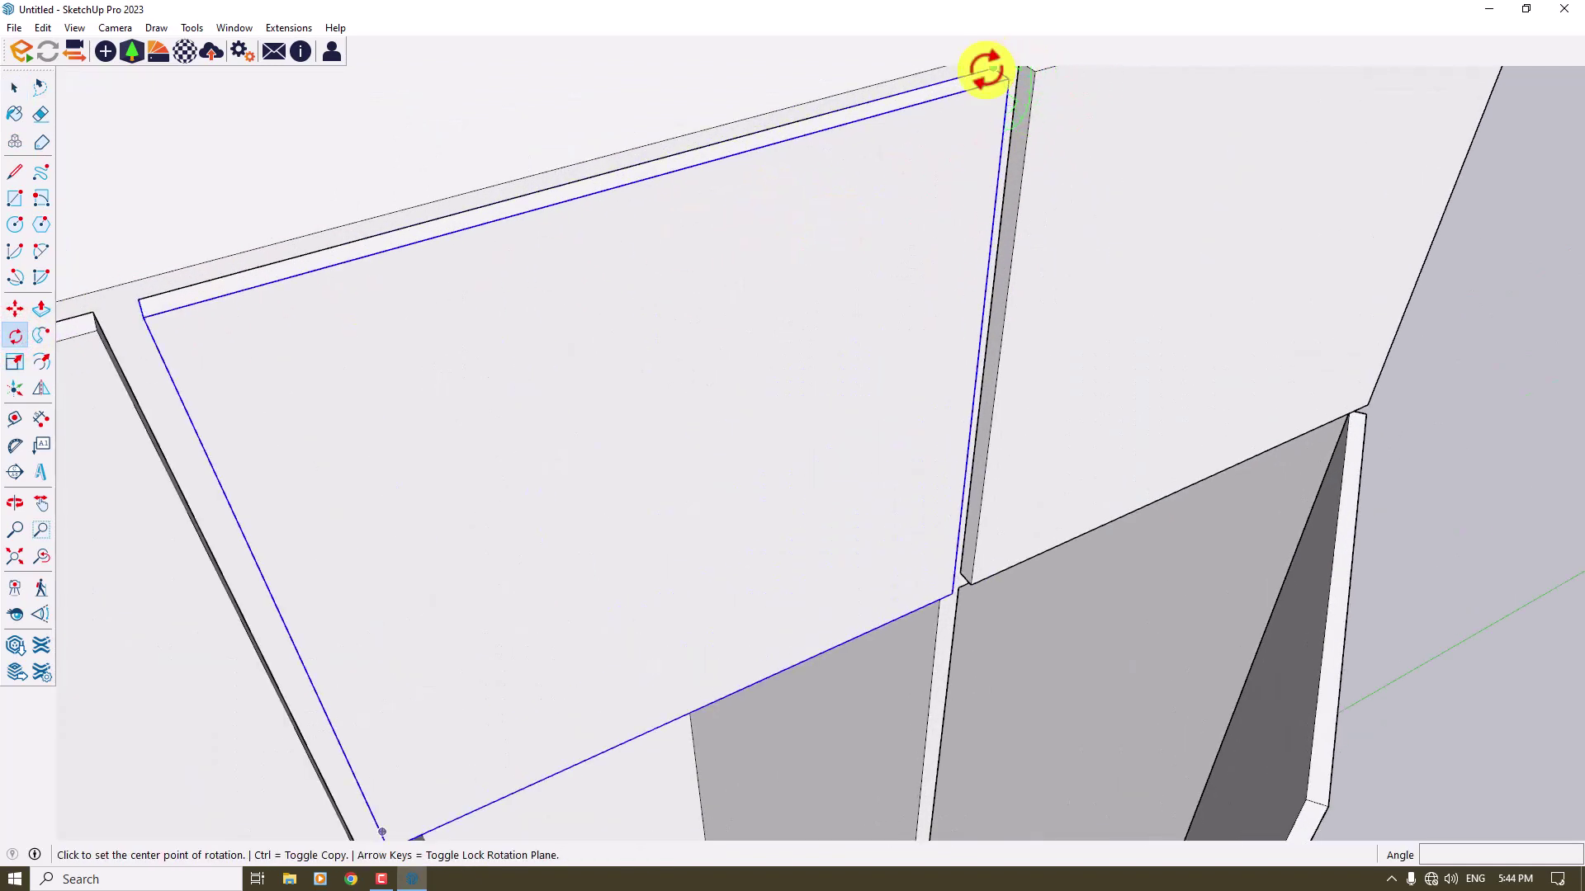
scroll(983, 91, down, 4)
scroll(999, 157, up, 4)
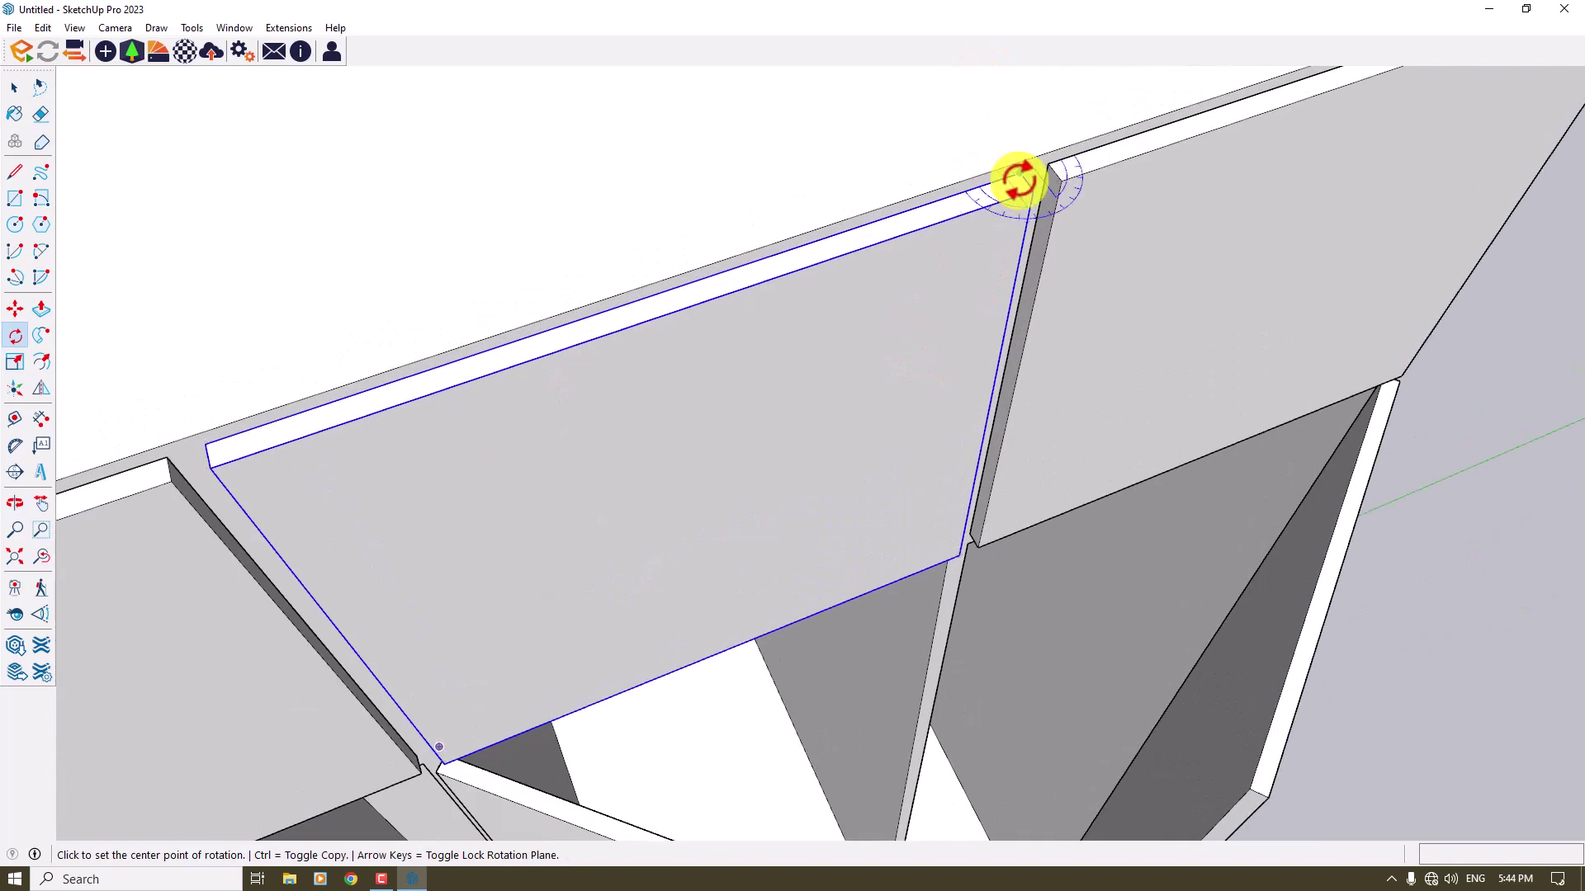
click(1018, 180)
scroll(1018, 180, down, 3)
click(581, 323)
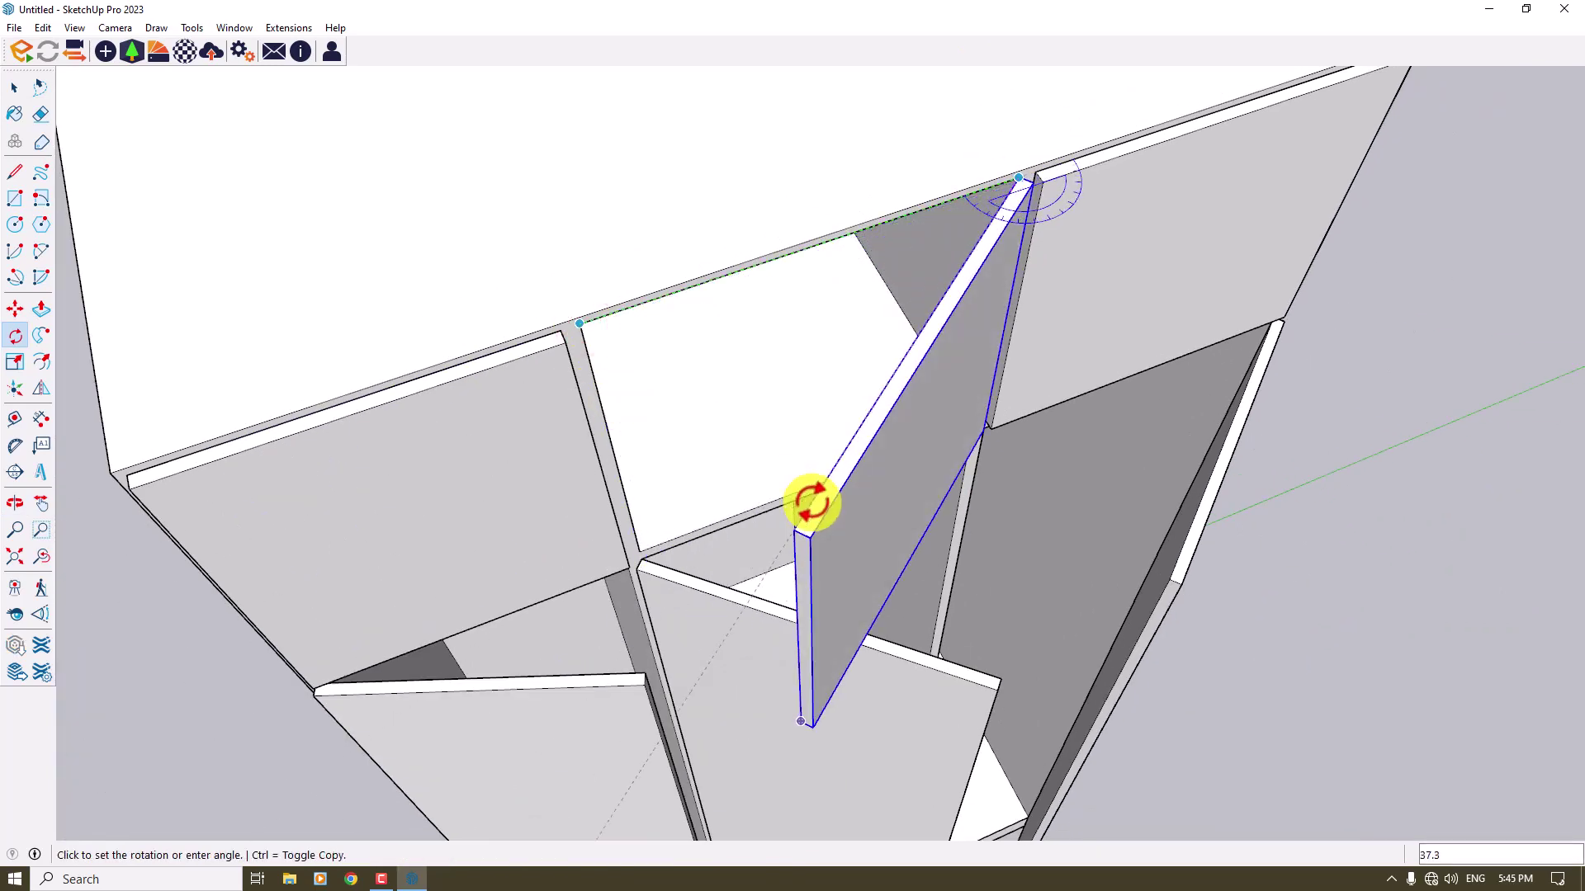
key(space)
Swing the right top cubby door open about 56° from its top hinge corner.
click(1104, 237)
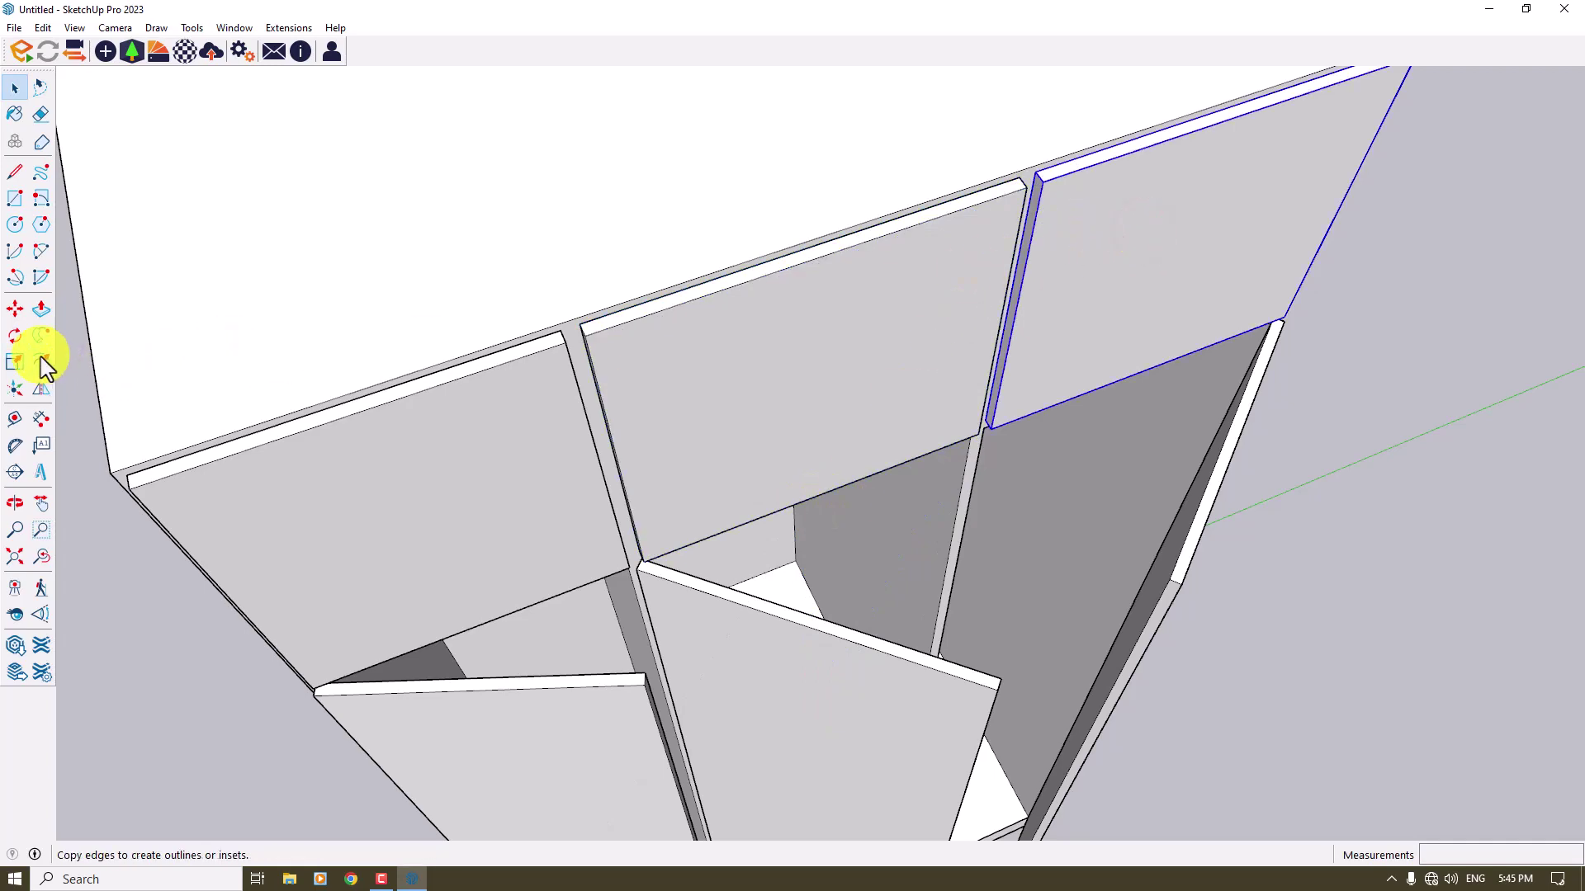
click(14, 336)
scroll(800, 382, up, 5)
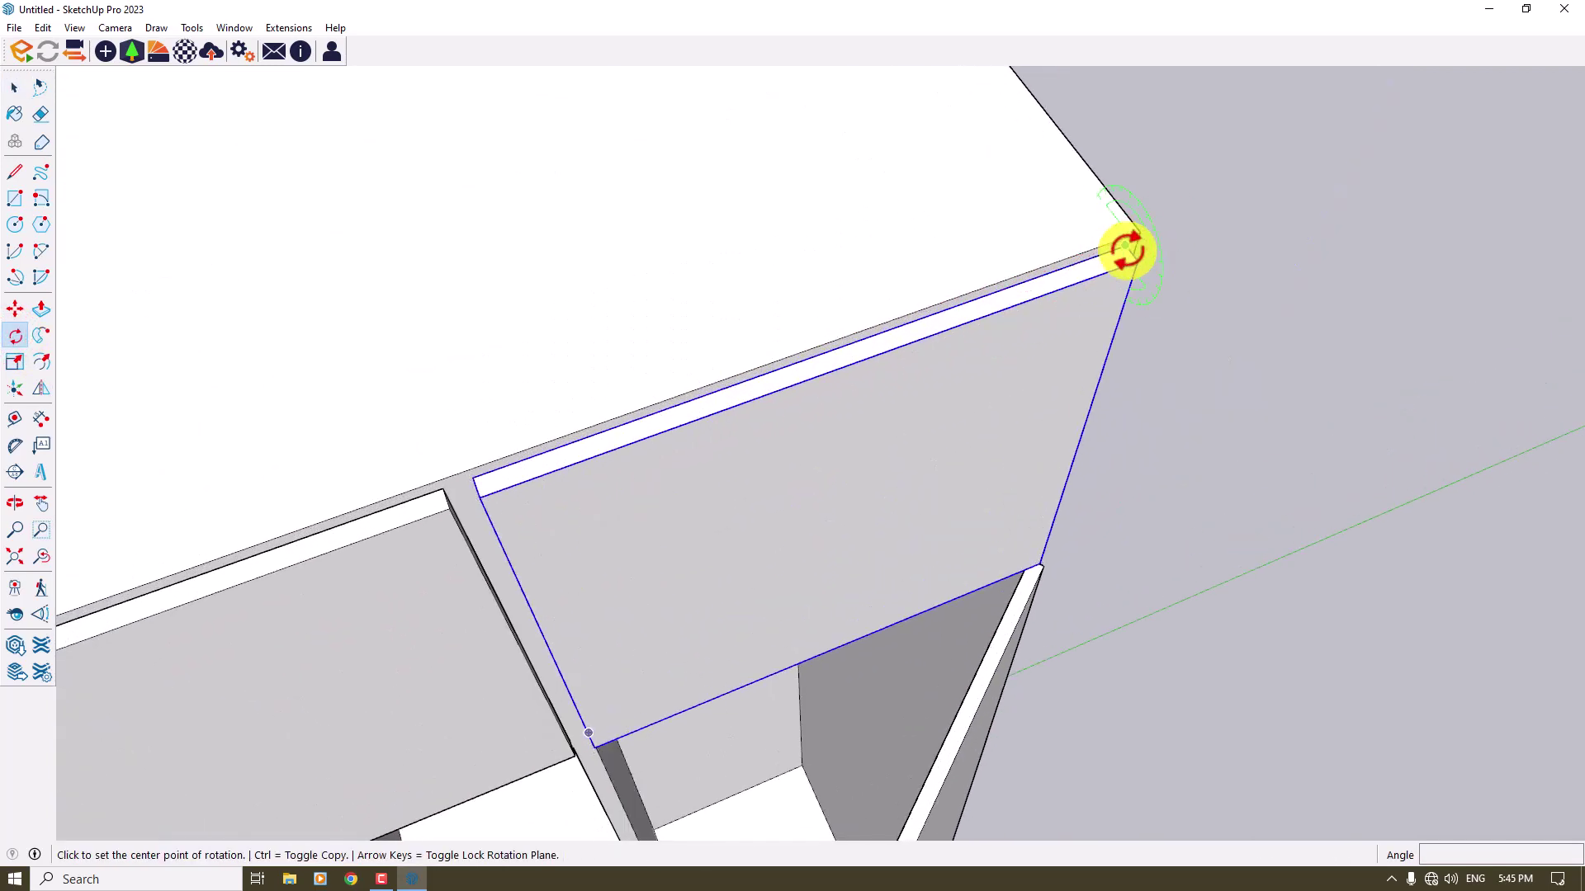
click(1124, 248)
click(472, 477)
click(570, 573)
scroll(567, 566, down, 3)
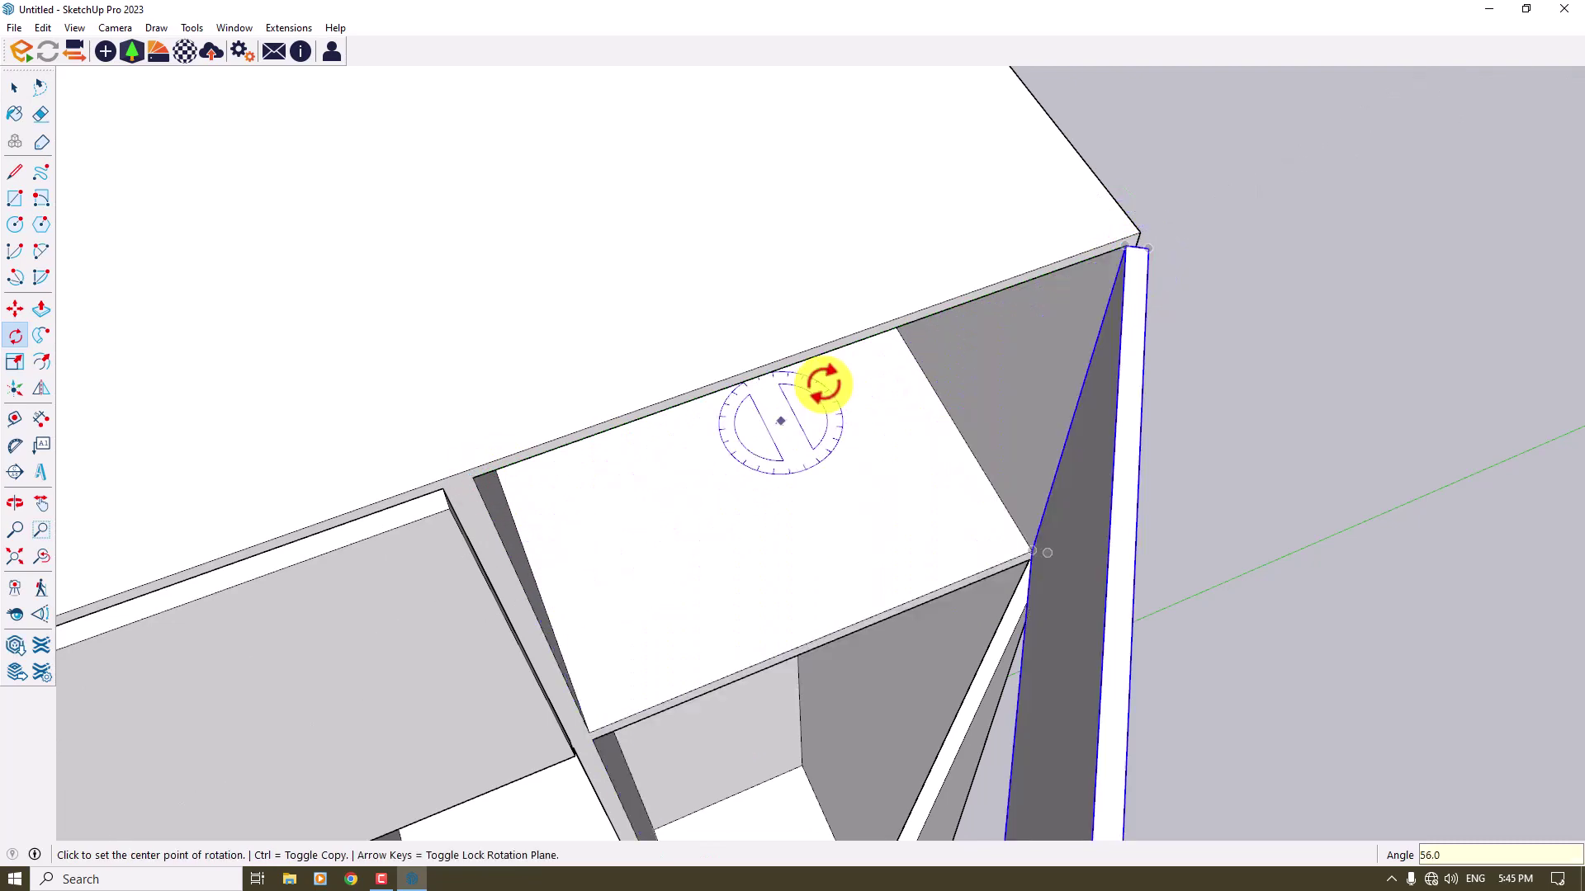
key(space)
scroll(963, 355, down, 5)
middle_drag(962, 354, 937, 141)
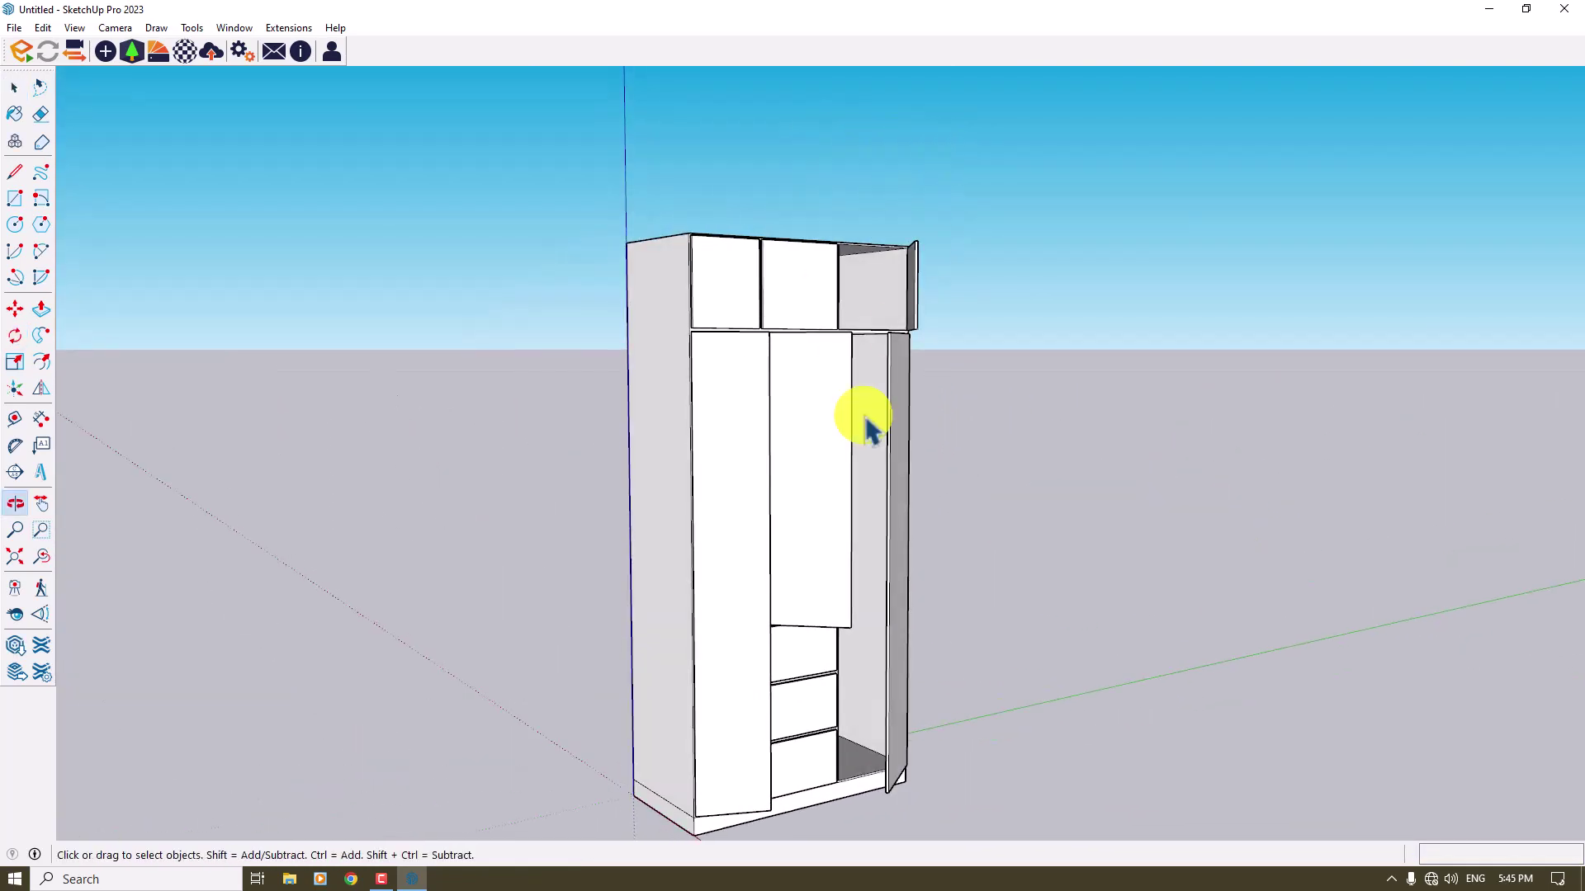
middle_drag(831, 488, 750, 485)
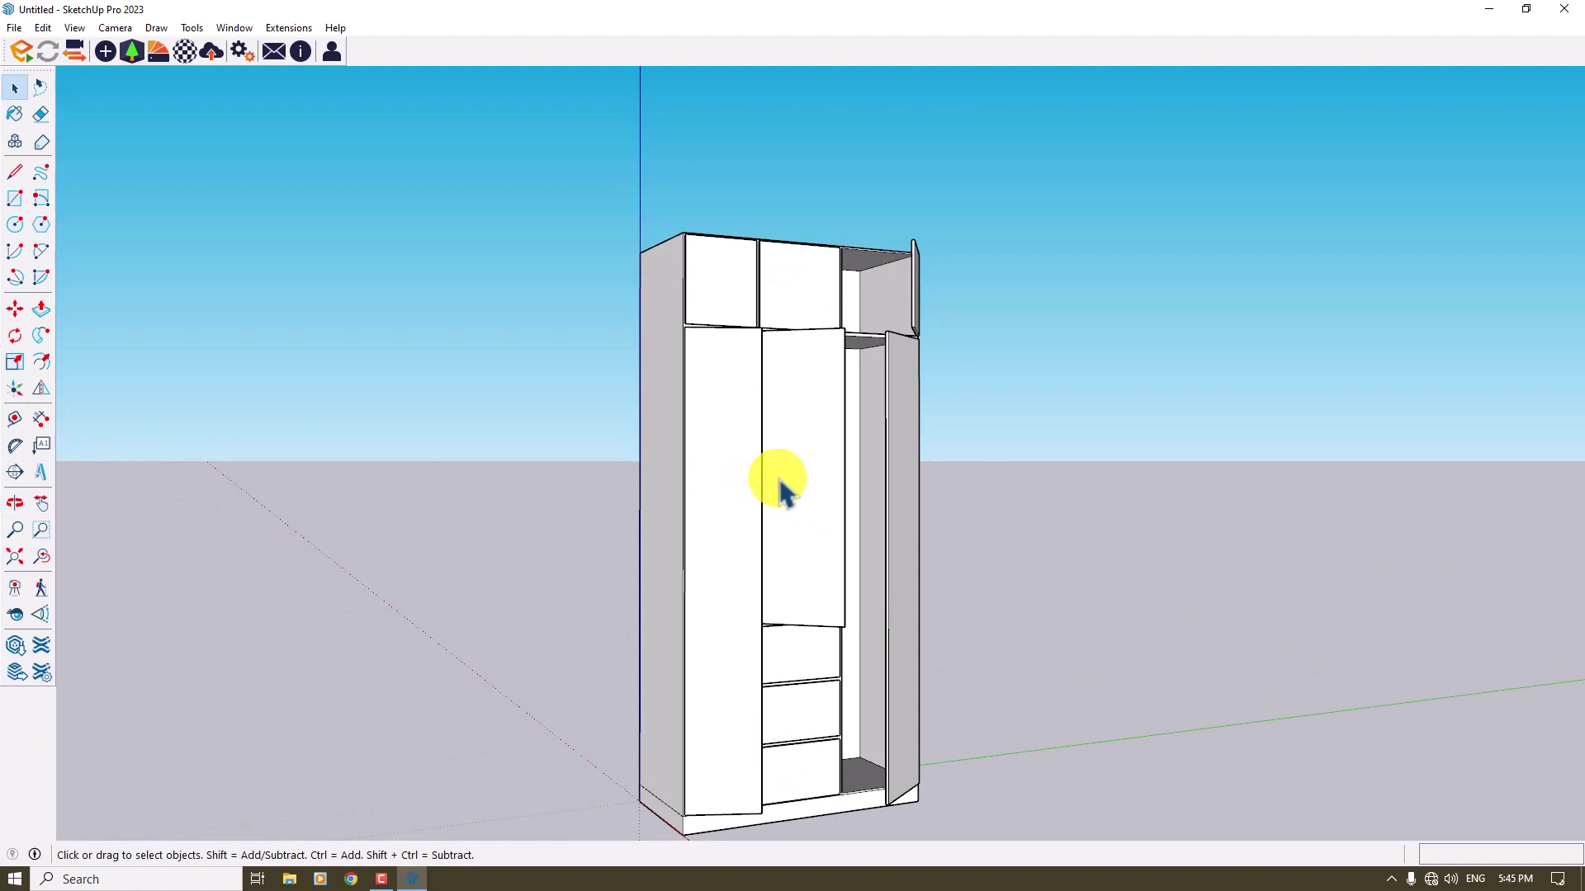